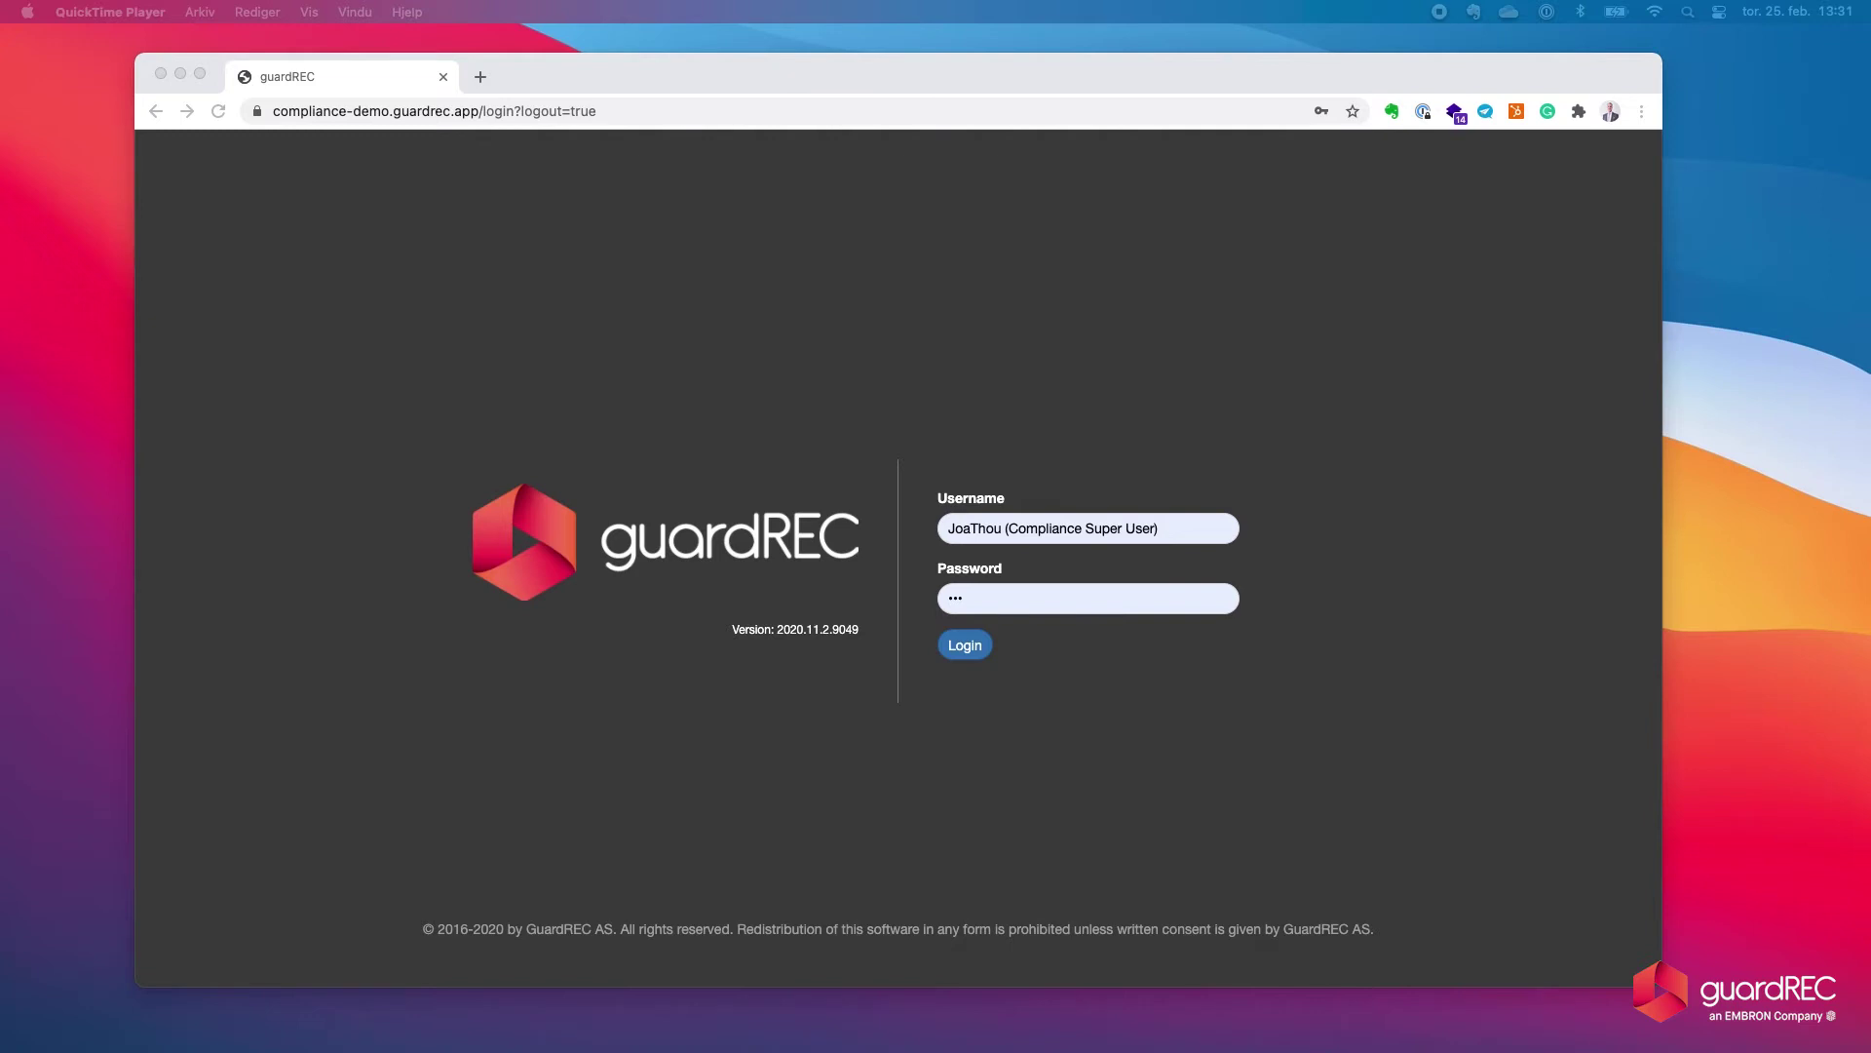
Switch to Microsoft Teams, call the listed contact's phone number and end the call after the conversation
key("super+Tab")
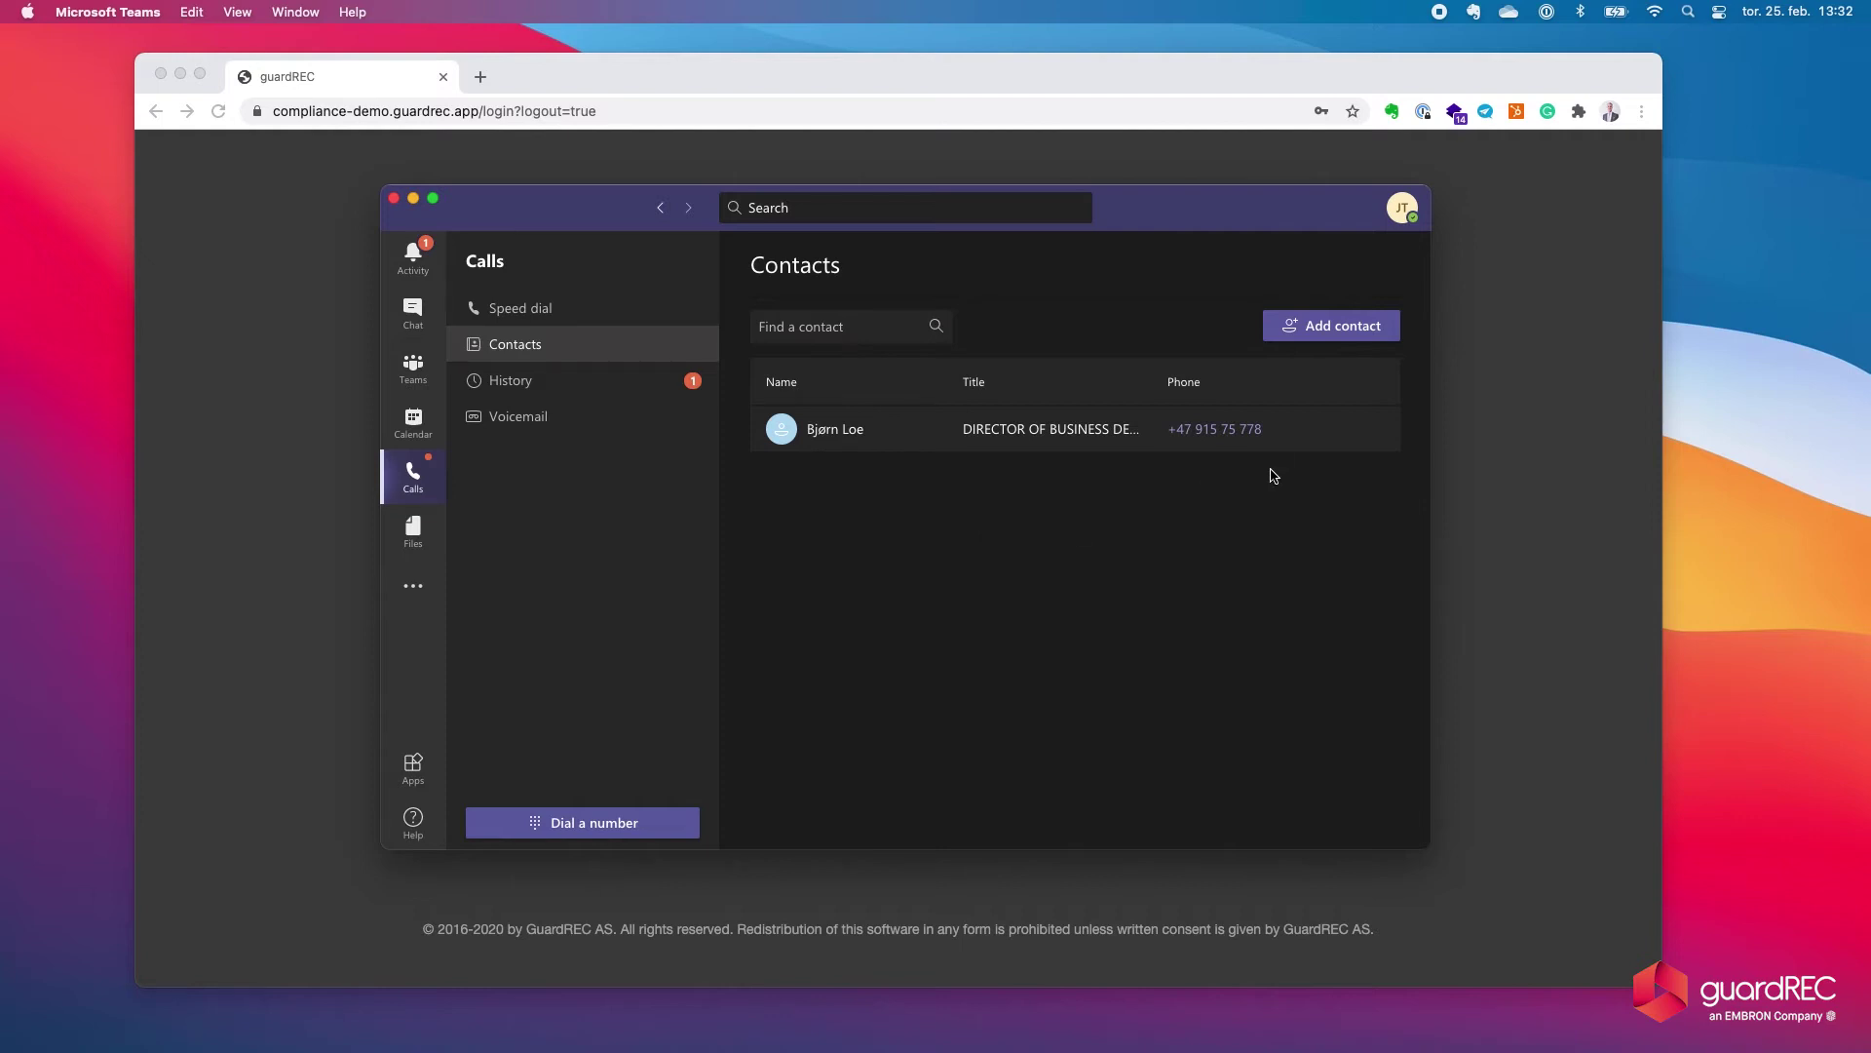
left_click(1228, 431)
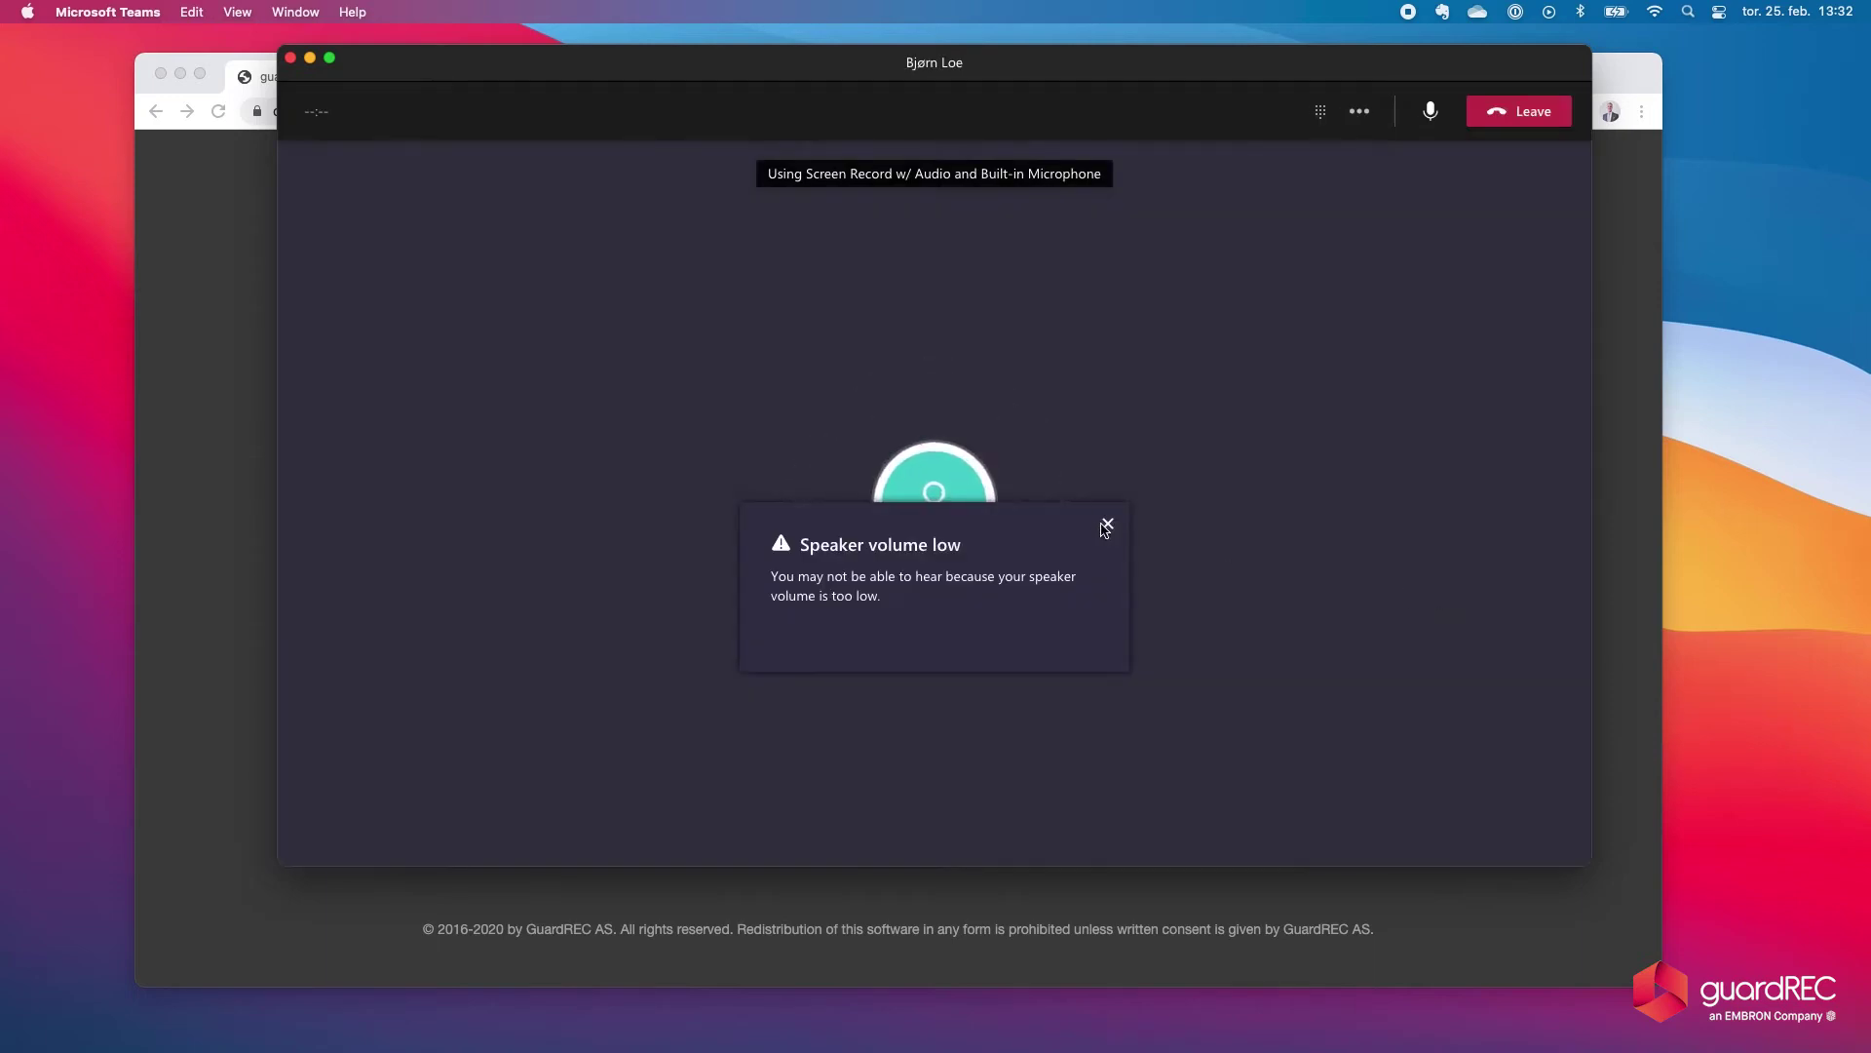
left_click(1107, 523)
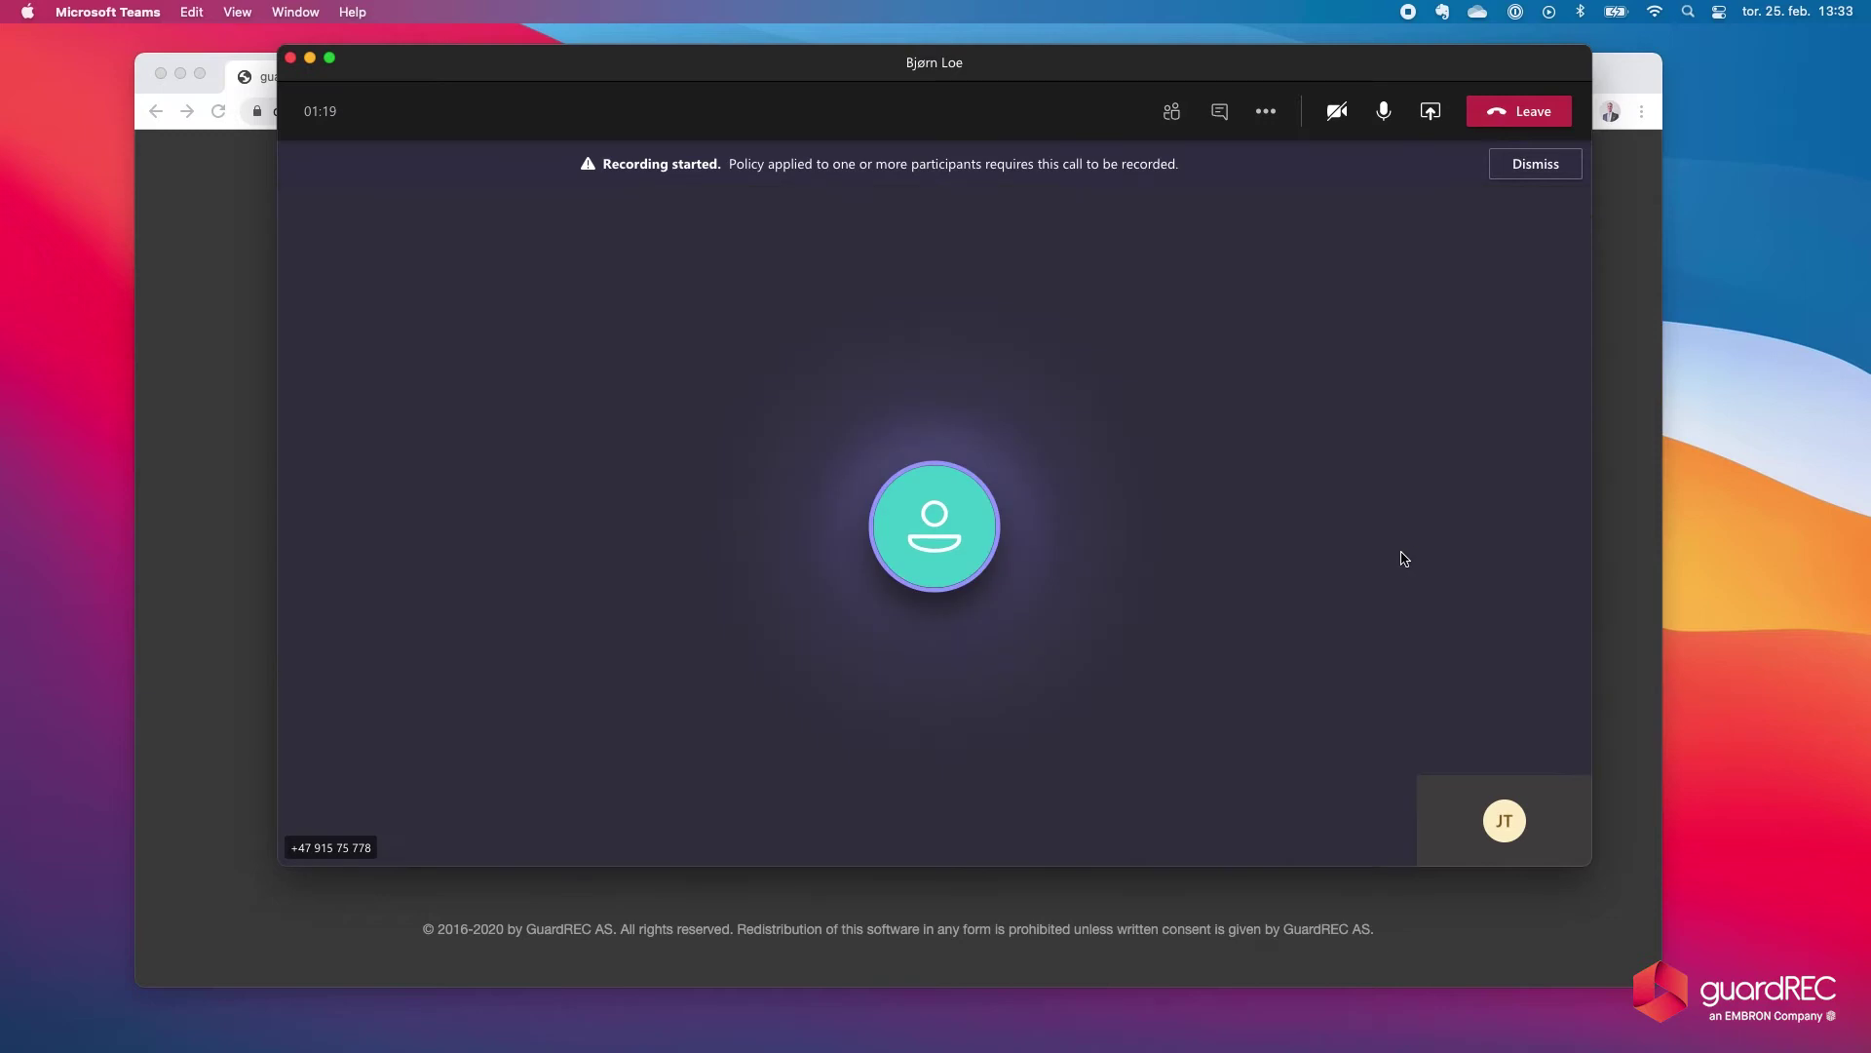
left_click(1506, 123)
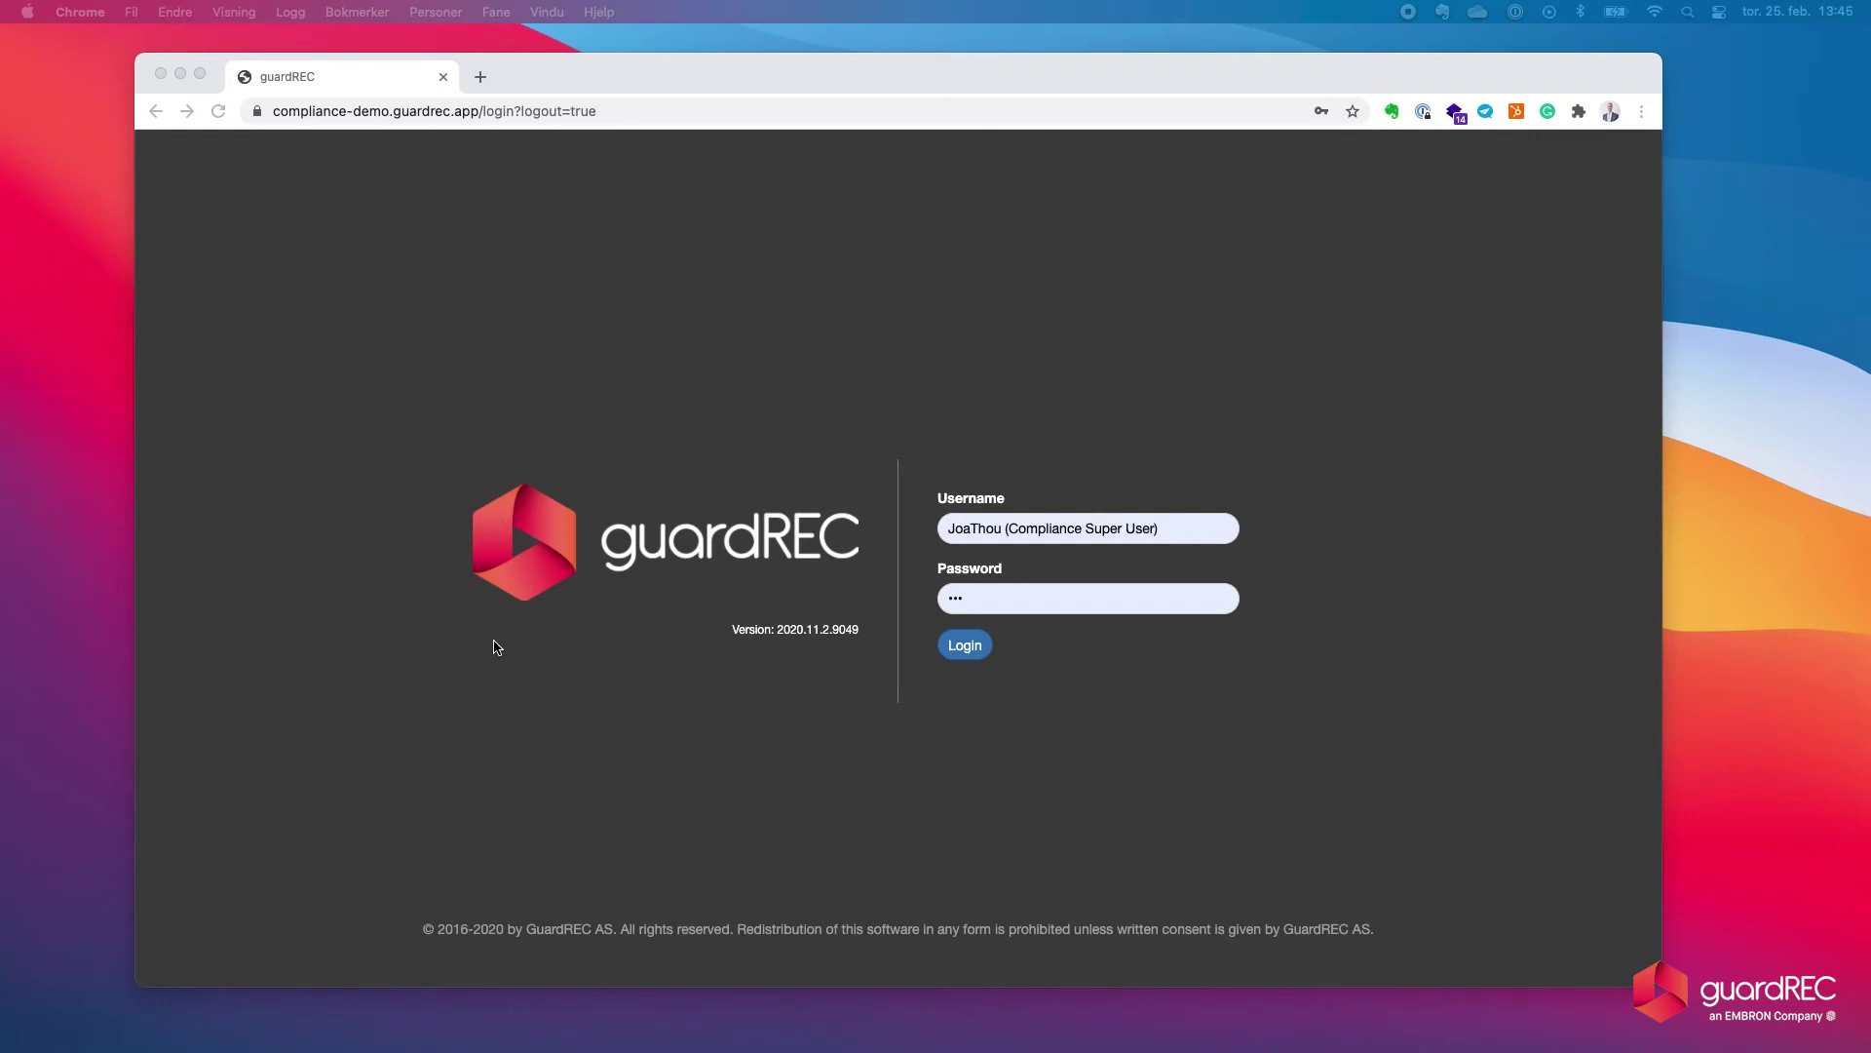
Log in to guardREC with the prefilled credentials and set the recordings' date and time filter to Today
left_click(970, 651)
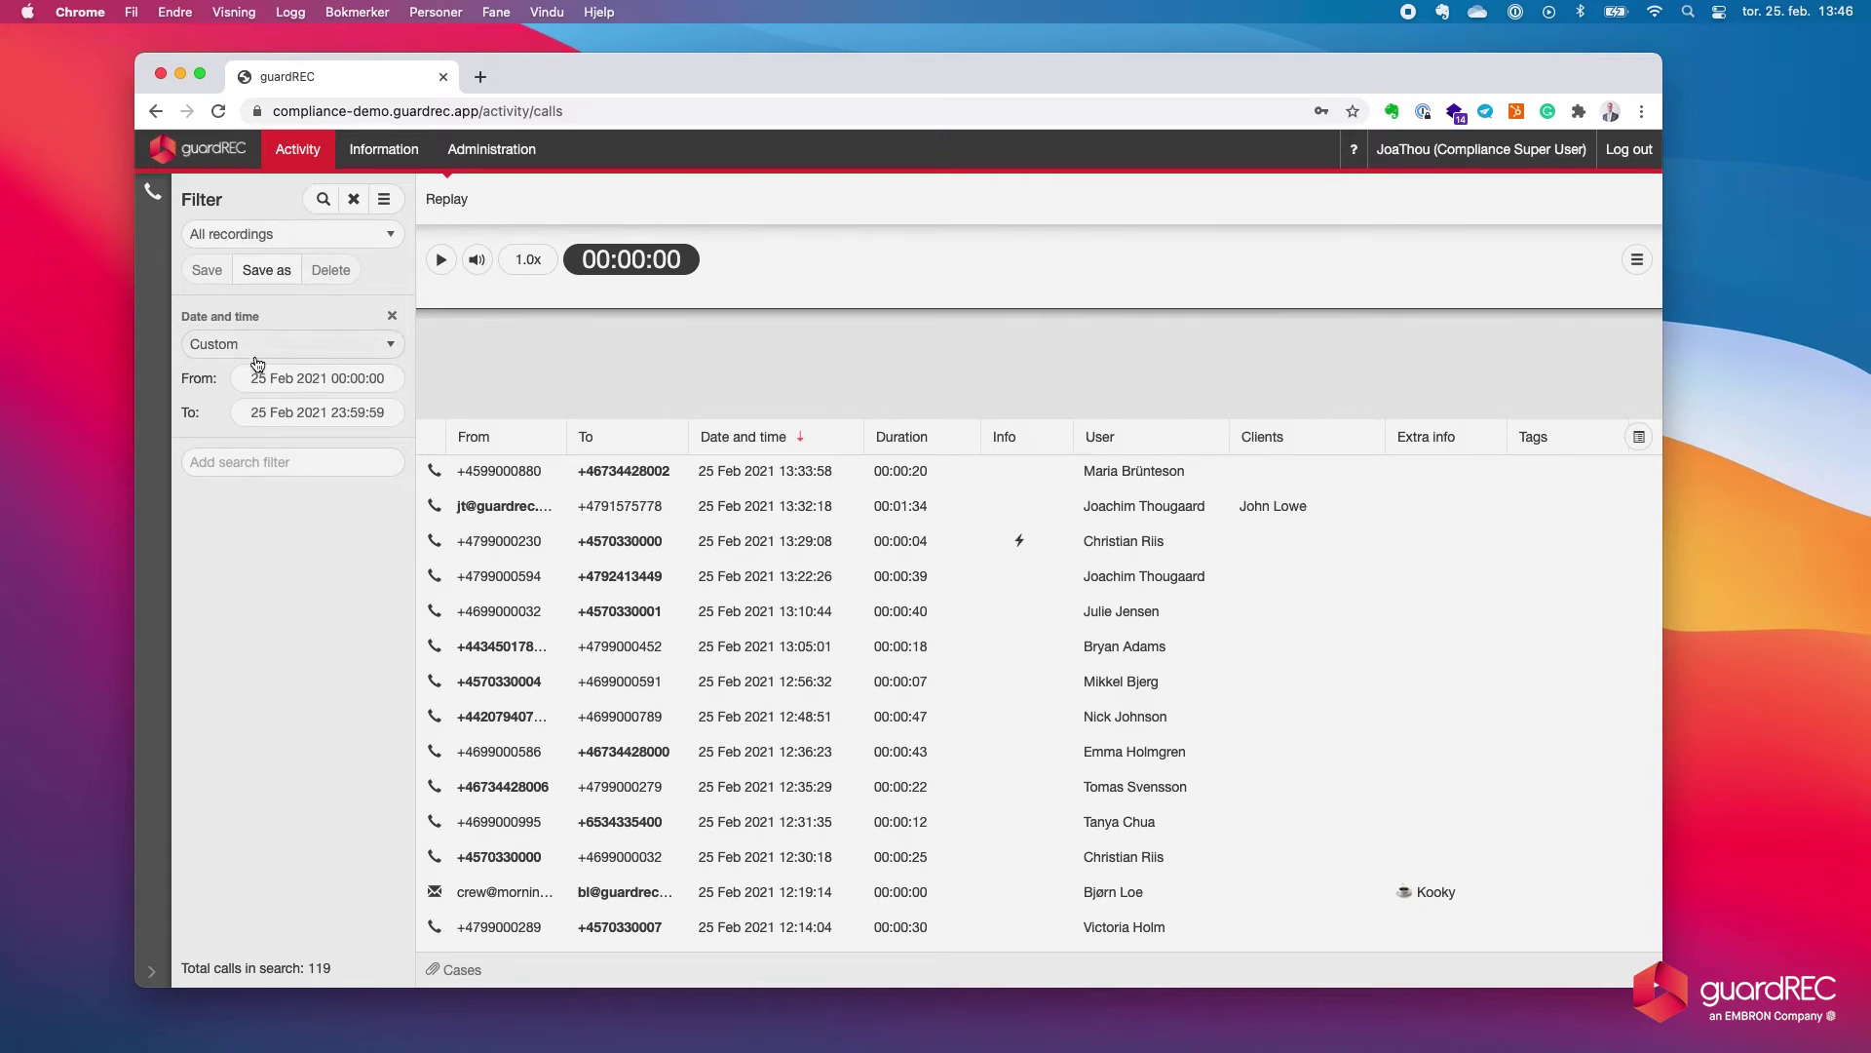
left_click(380, 349)
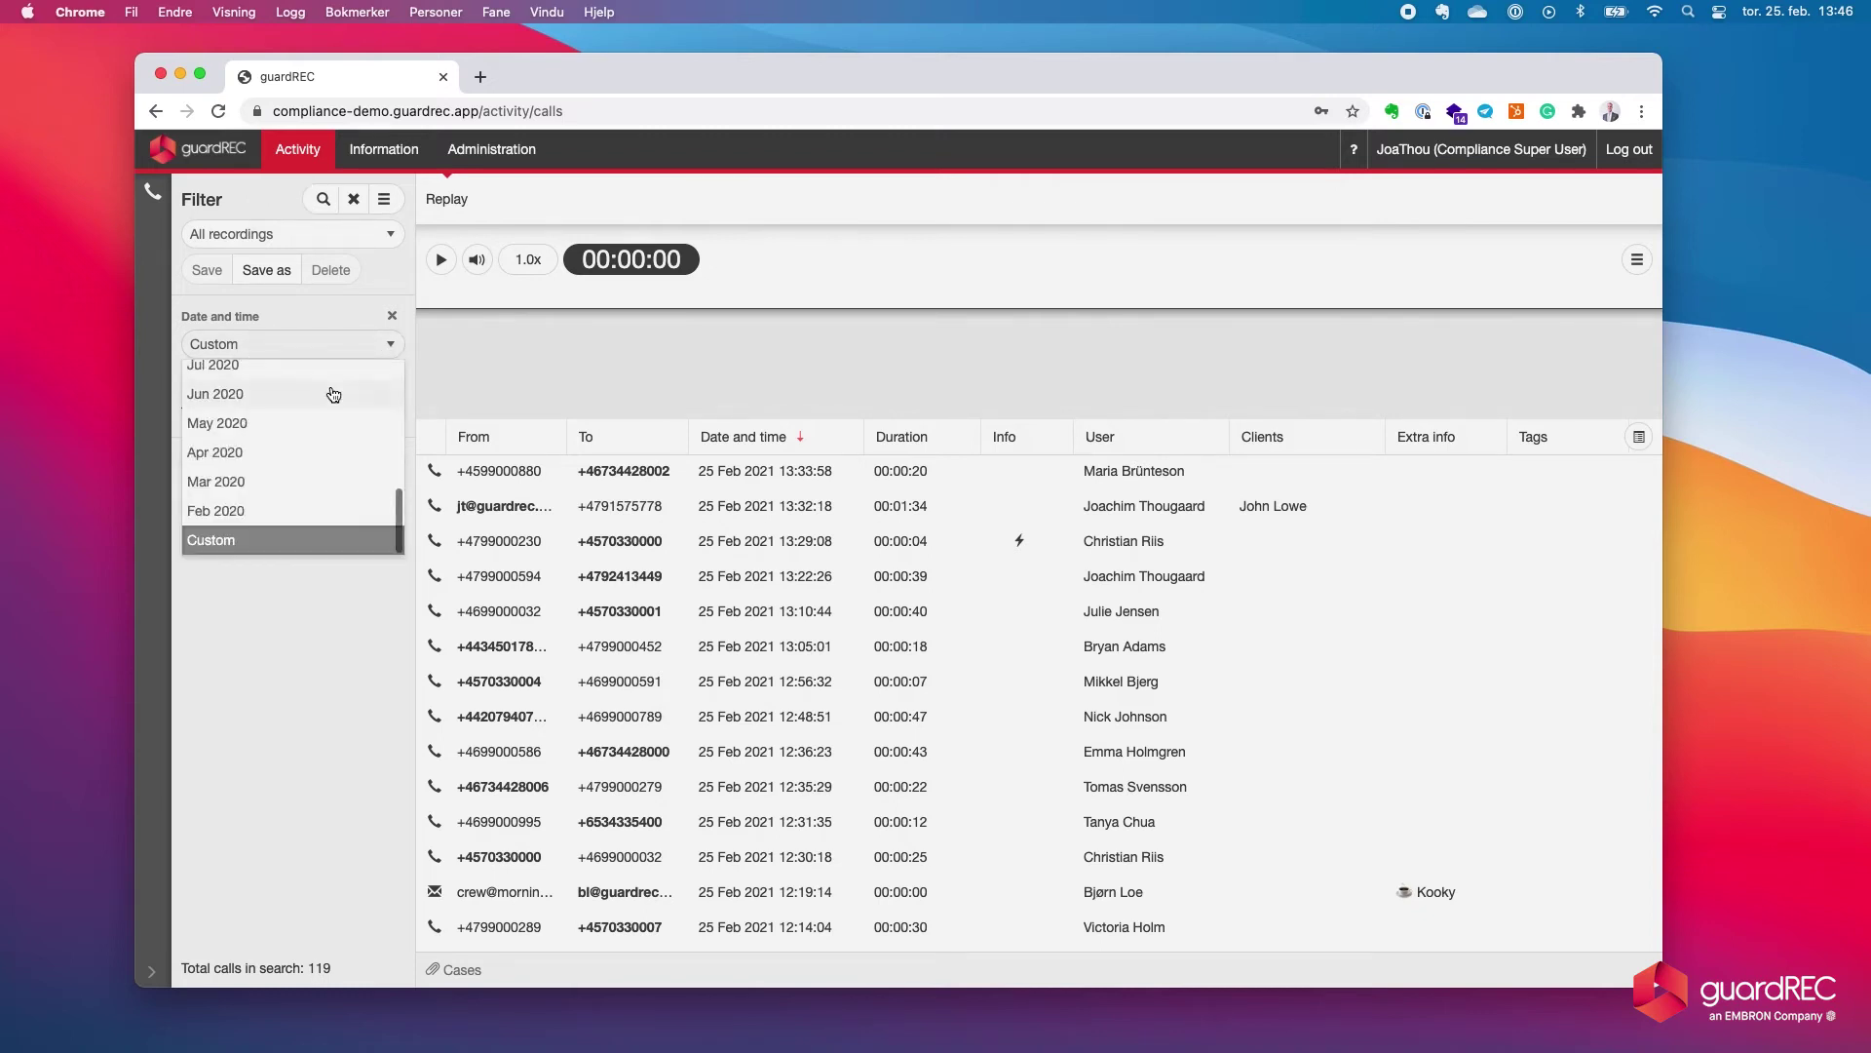
scroll(334, 394, "up", 5)
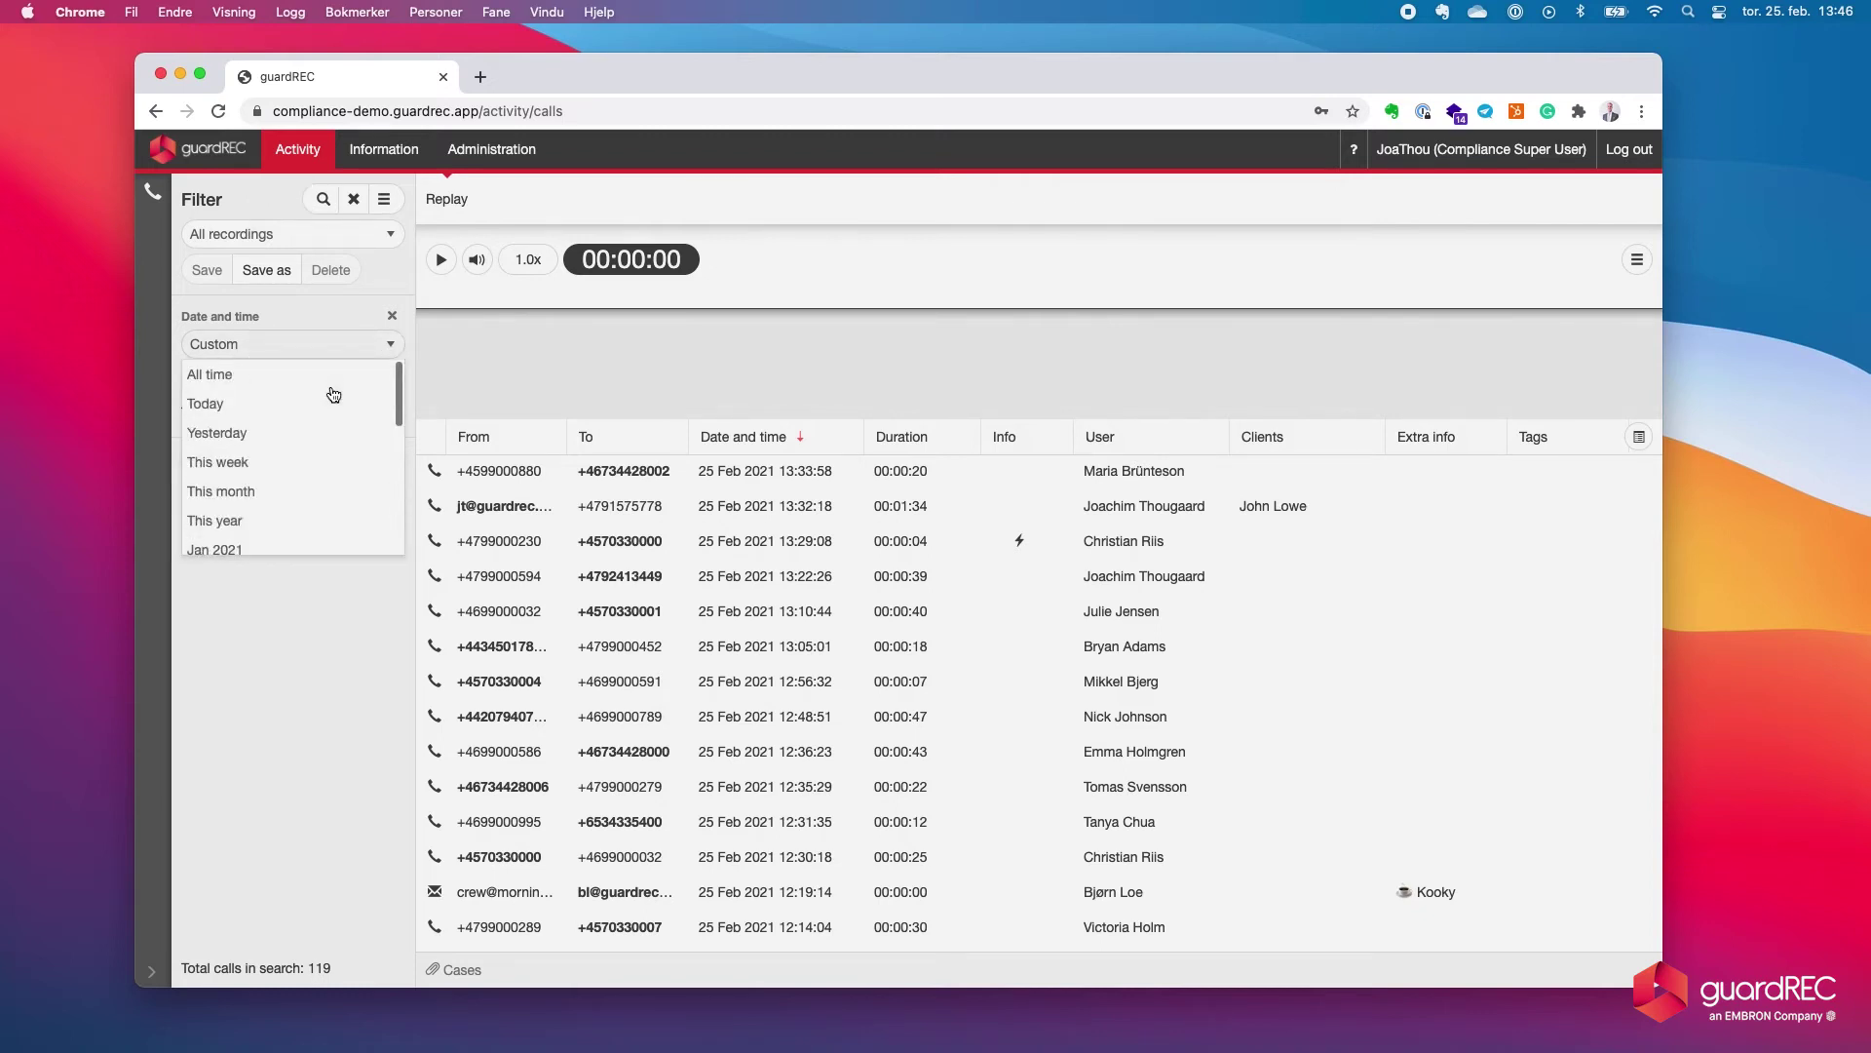
left_click(214, 405)
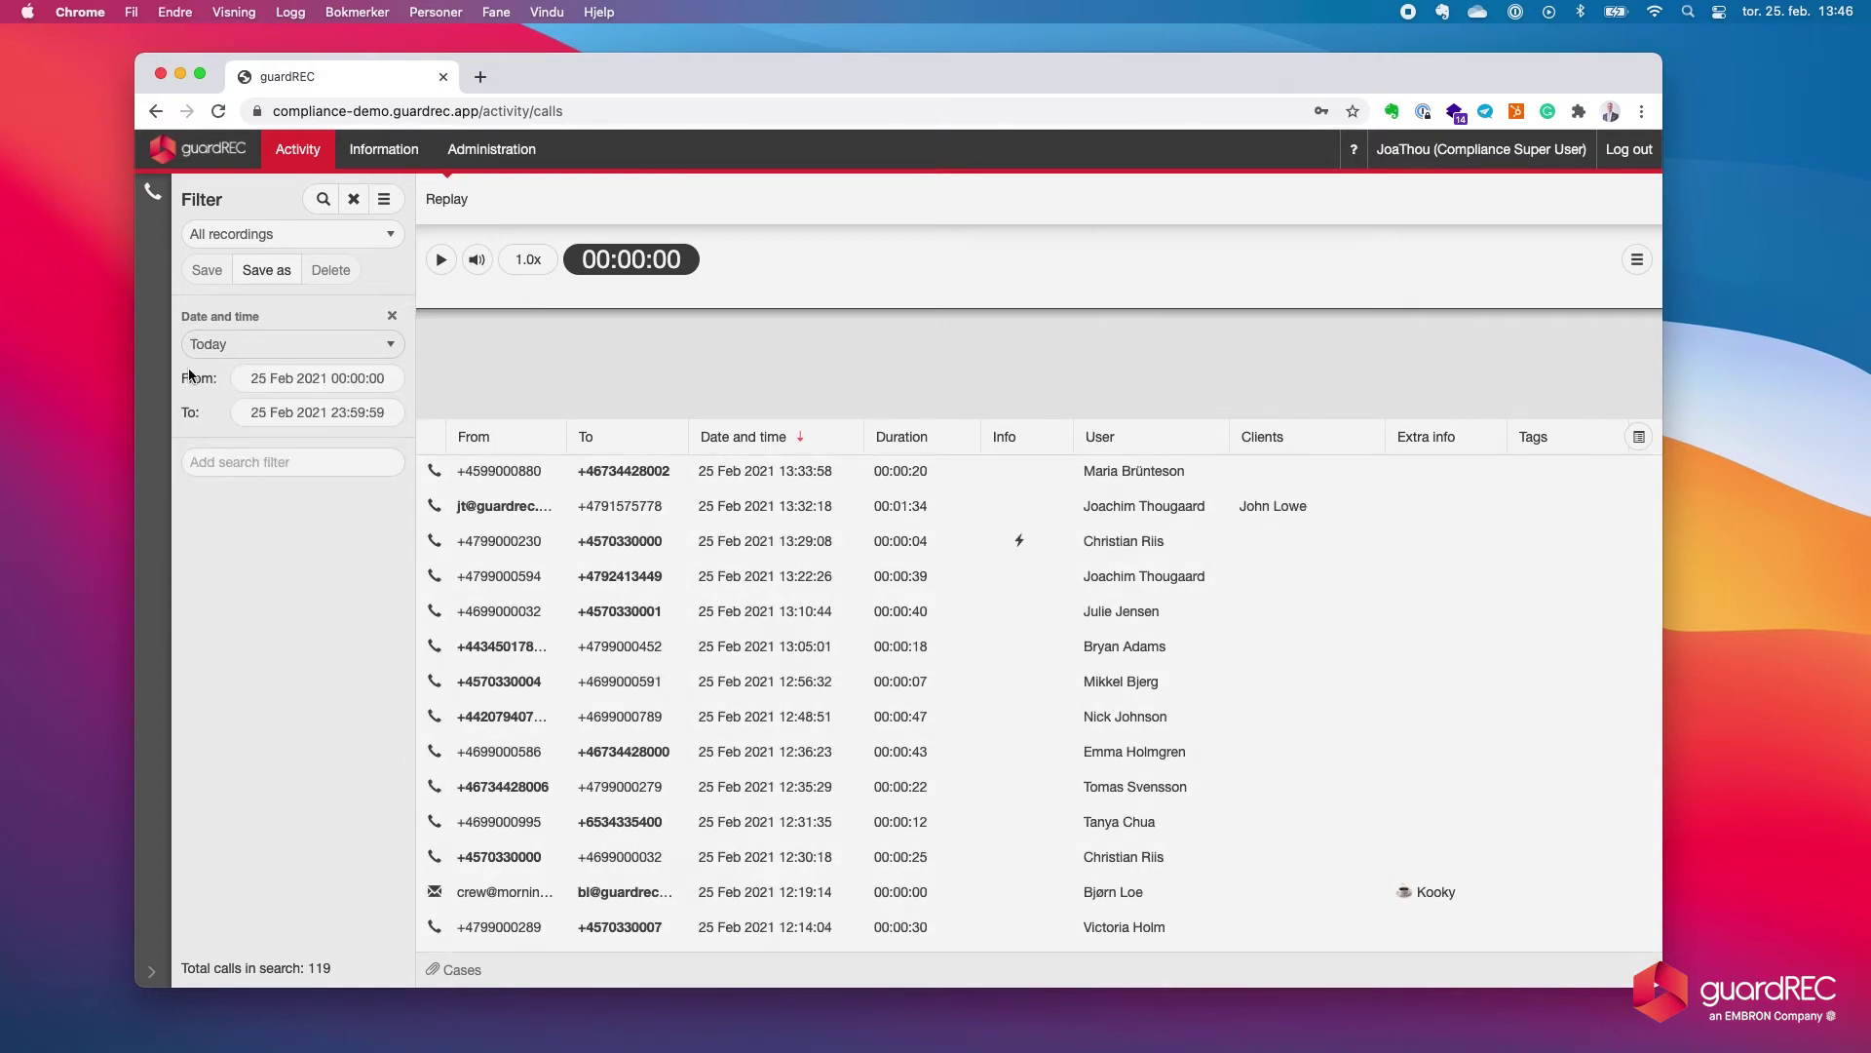
Add a User search filter and set it to equal the caller's full name
left_click(222, 462)
scroll(228, 572, "down", 8)
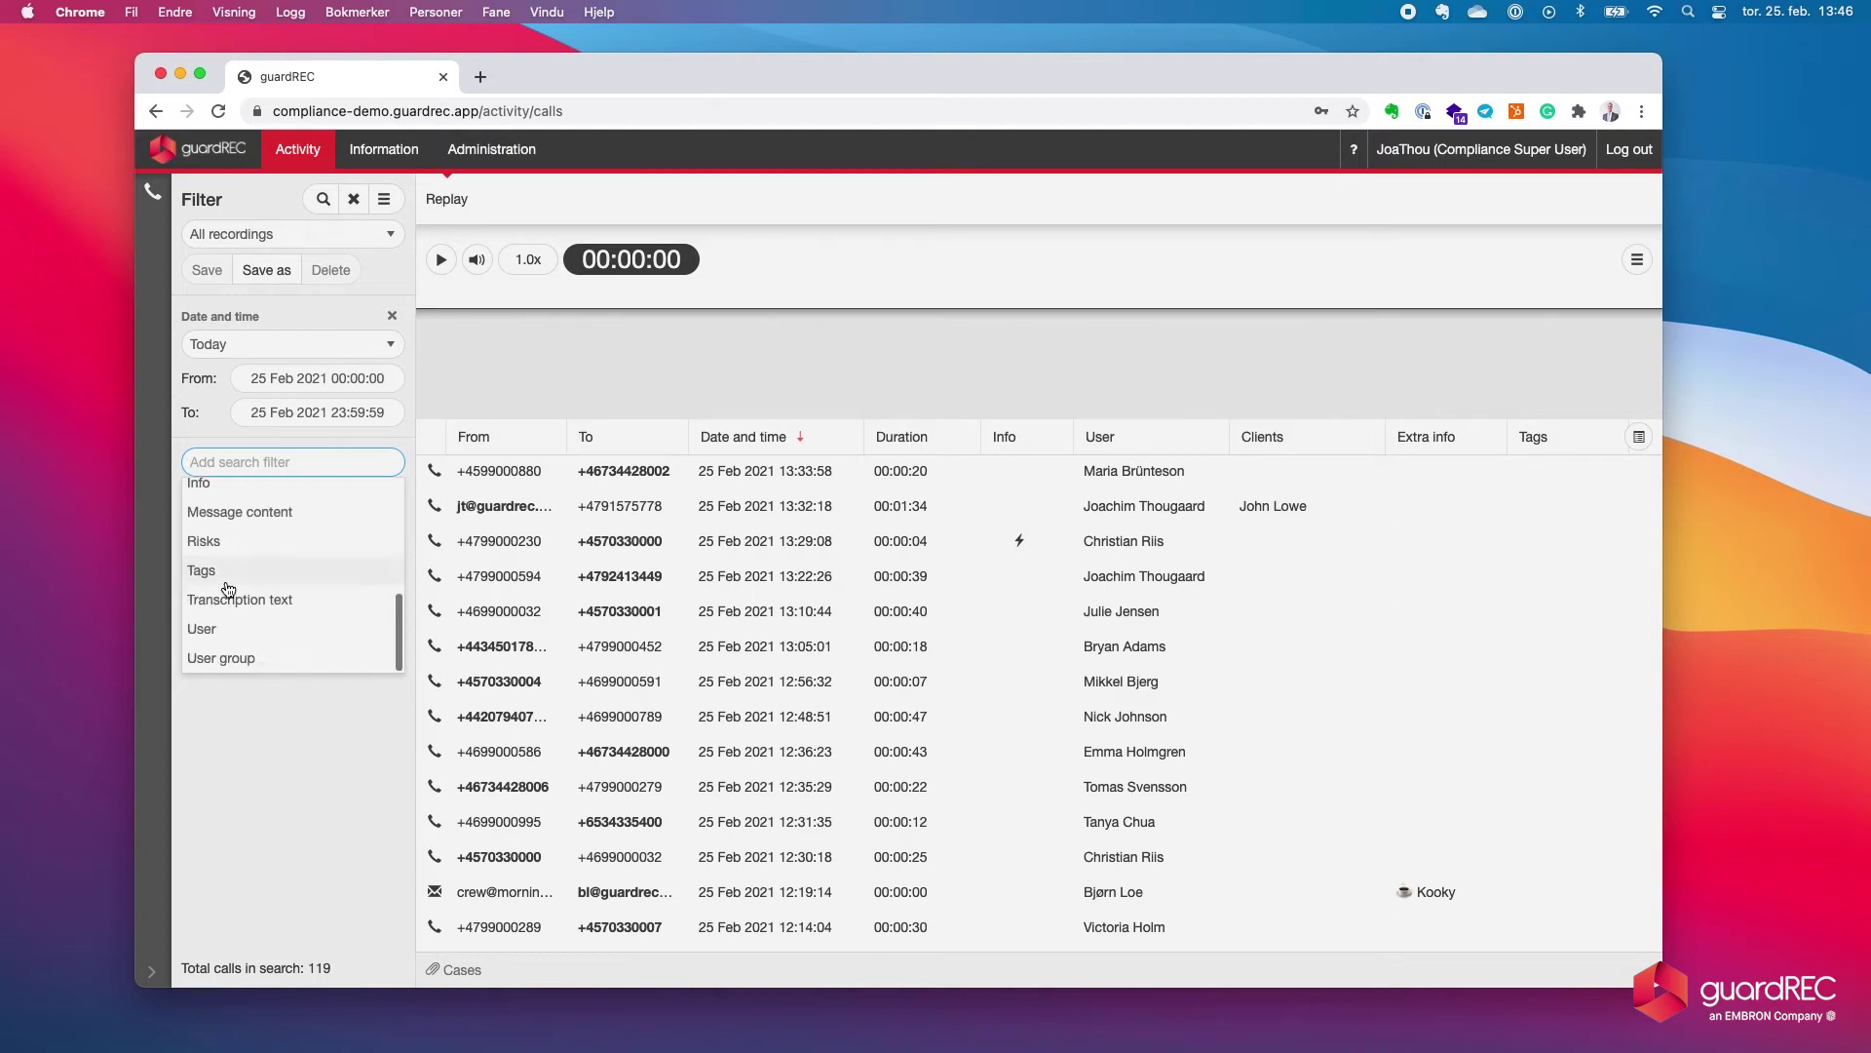
left_click(204, 630)
left_click(240, 489)
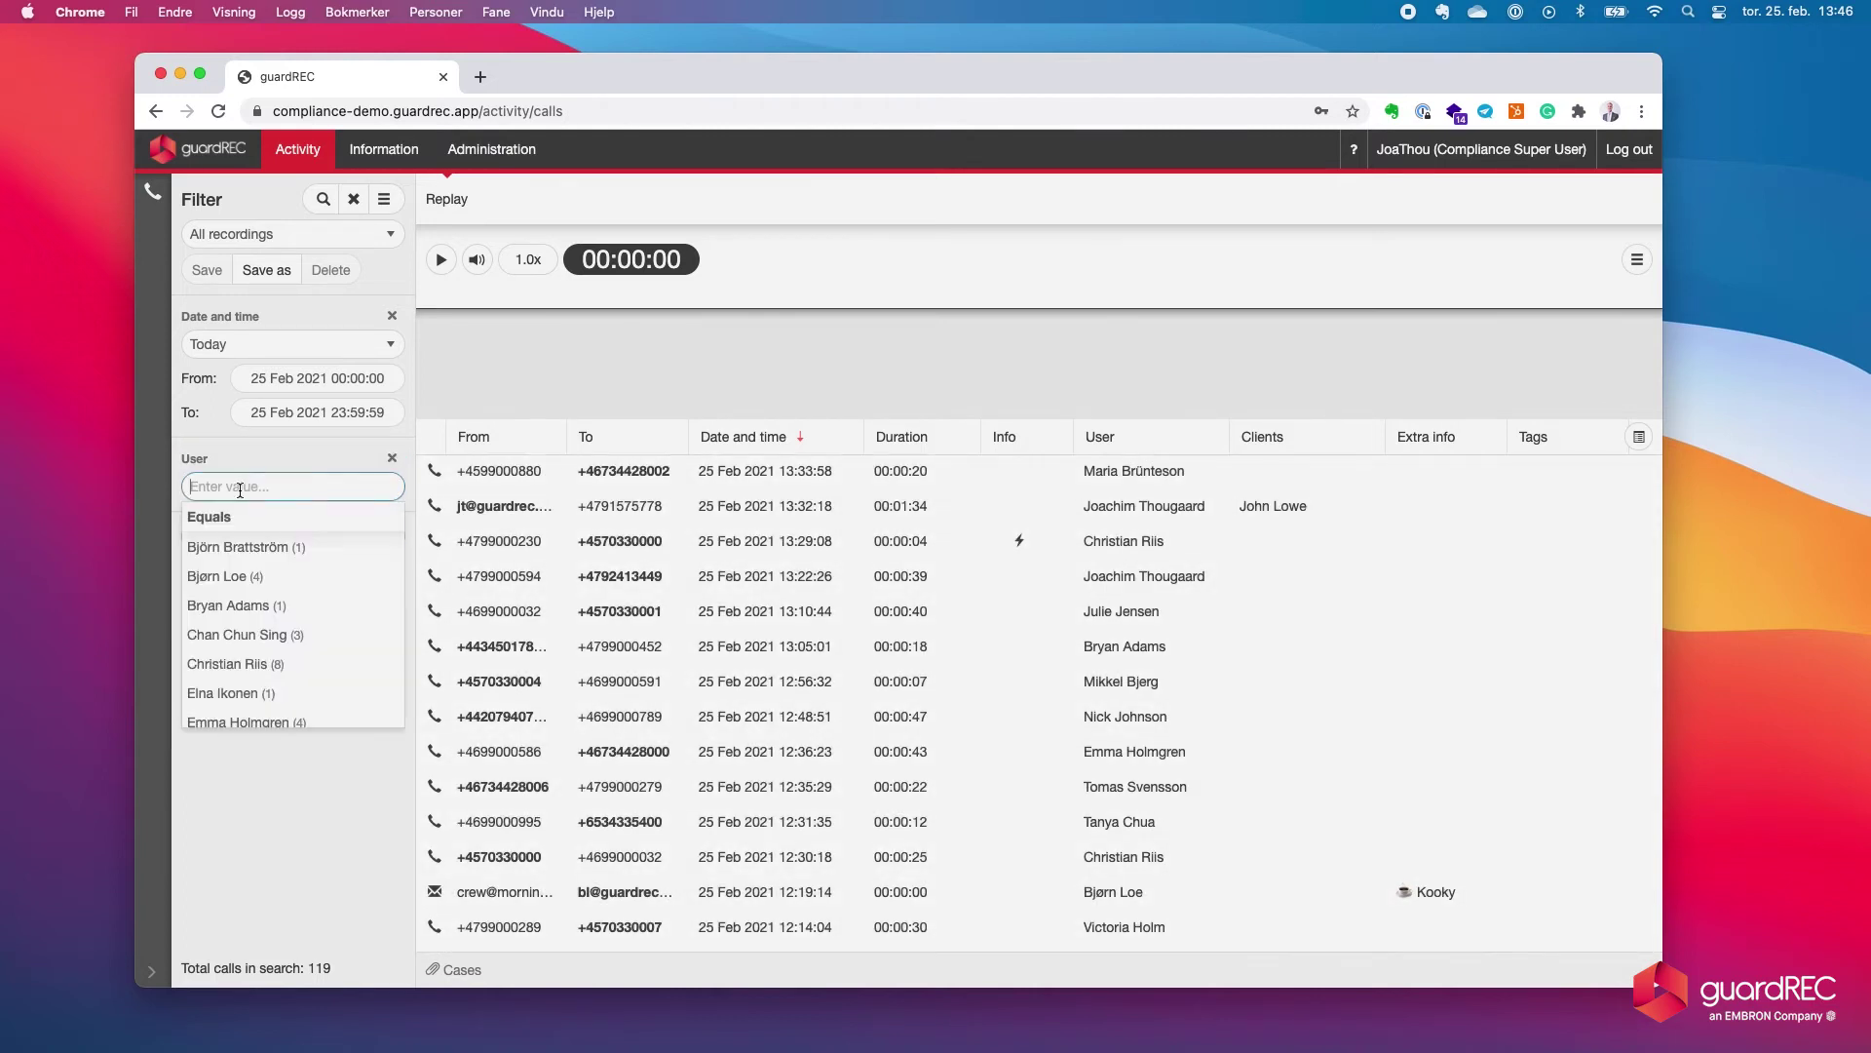
type("joach")
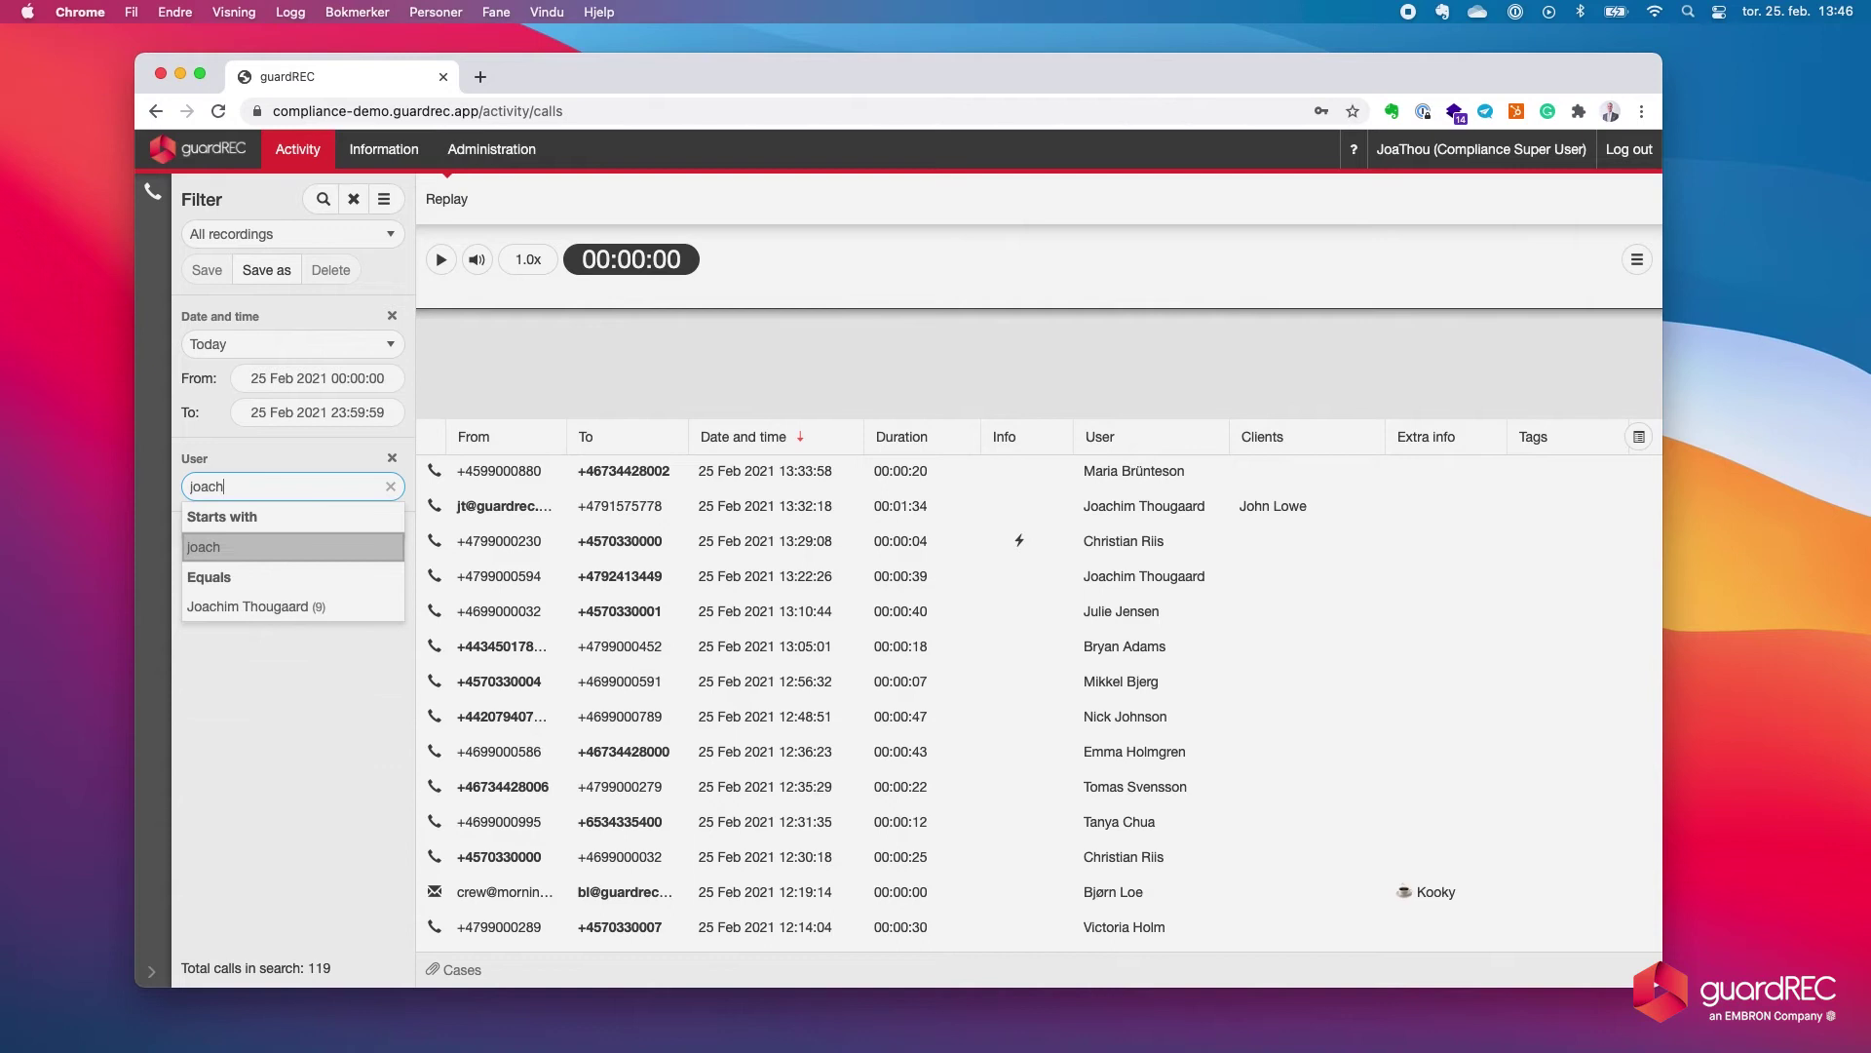
left_click(224, 606)
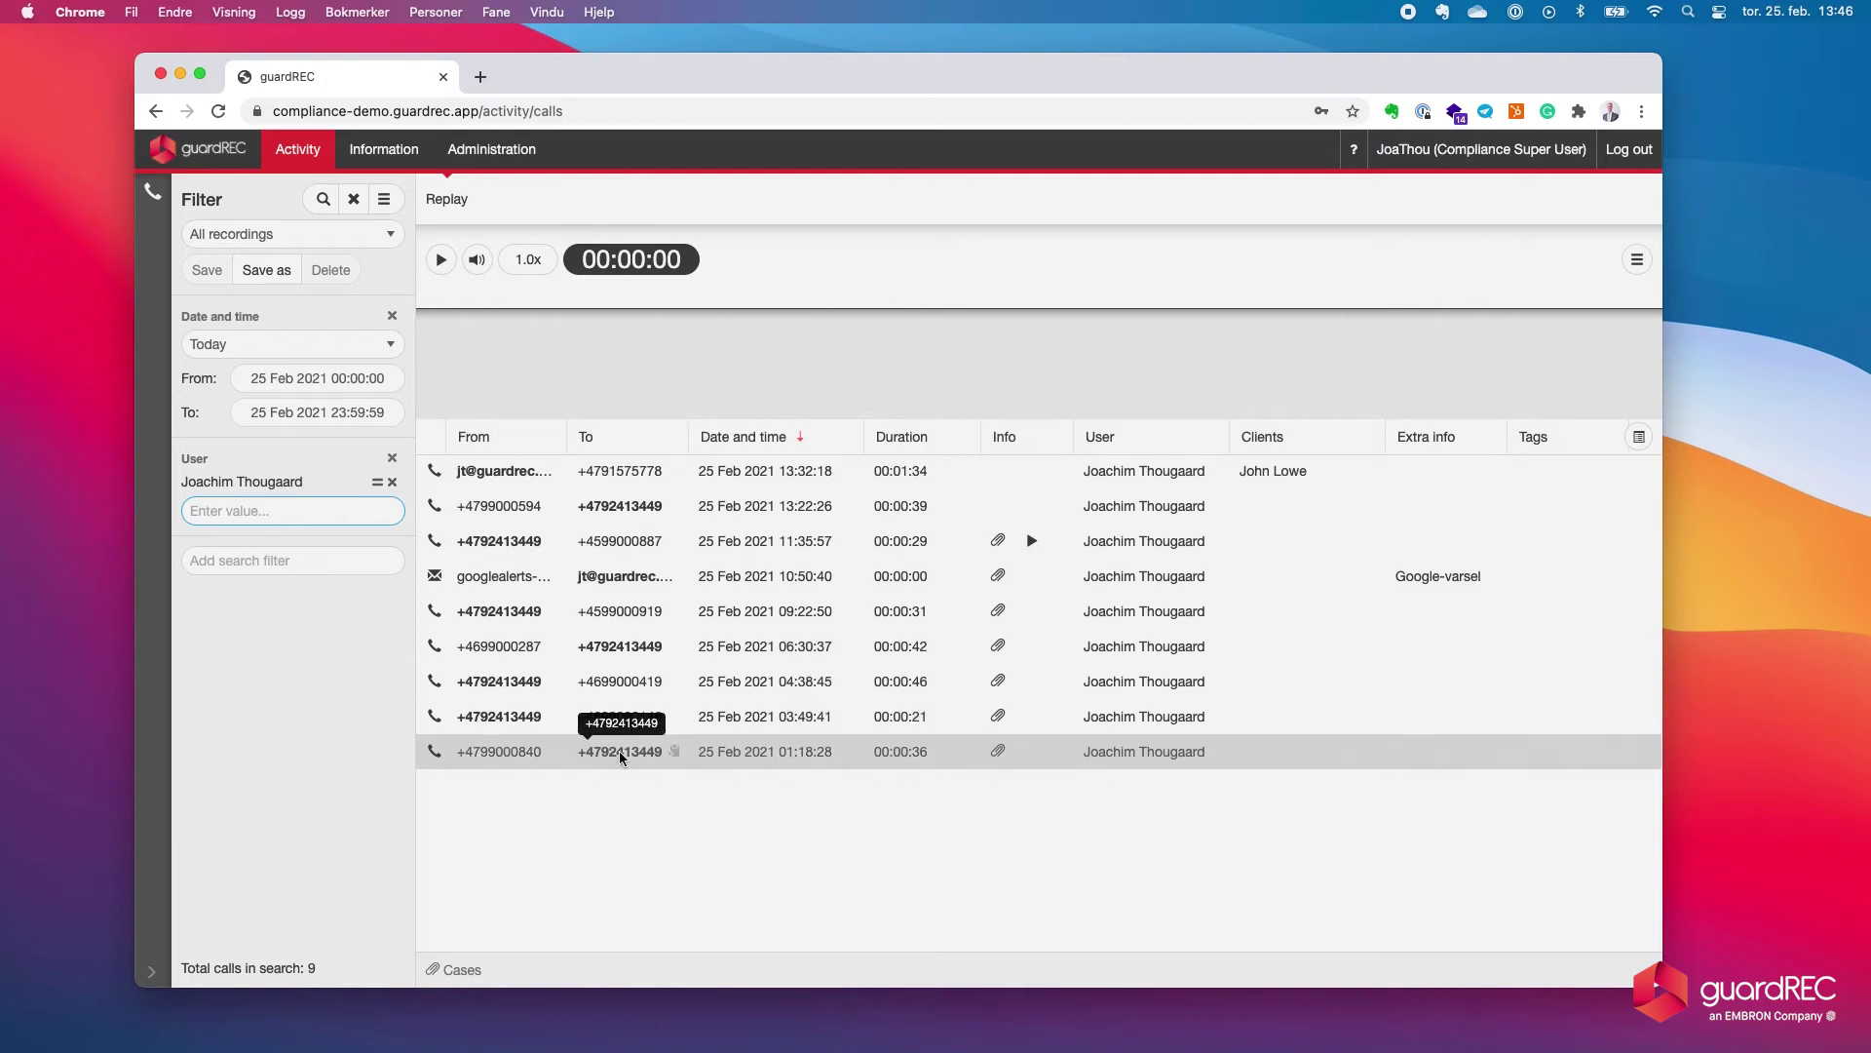
Open the details of the 25 Feb 2021 13:32:18 call and start its transcription in English
left_click(506, 472)
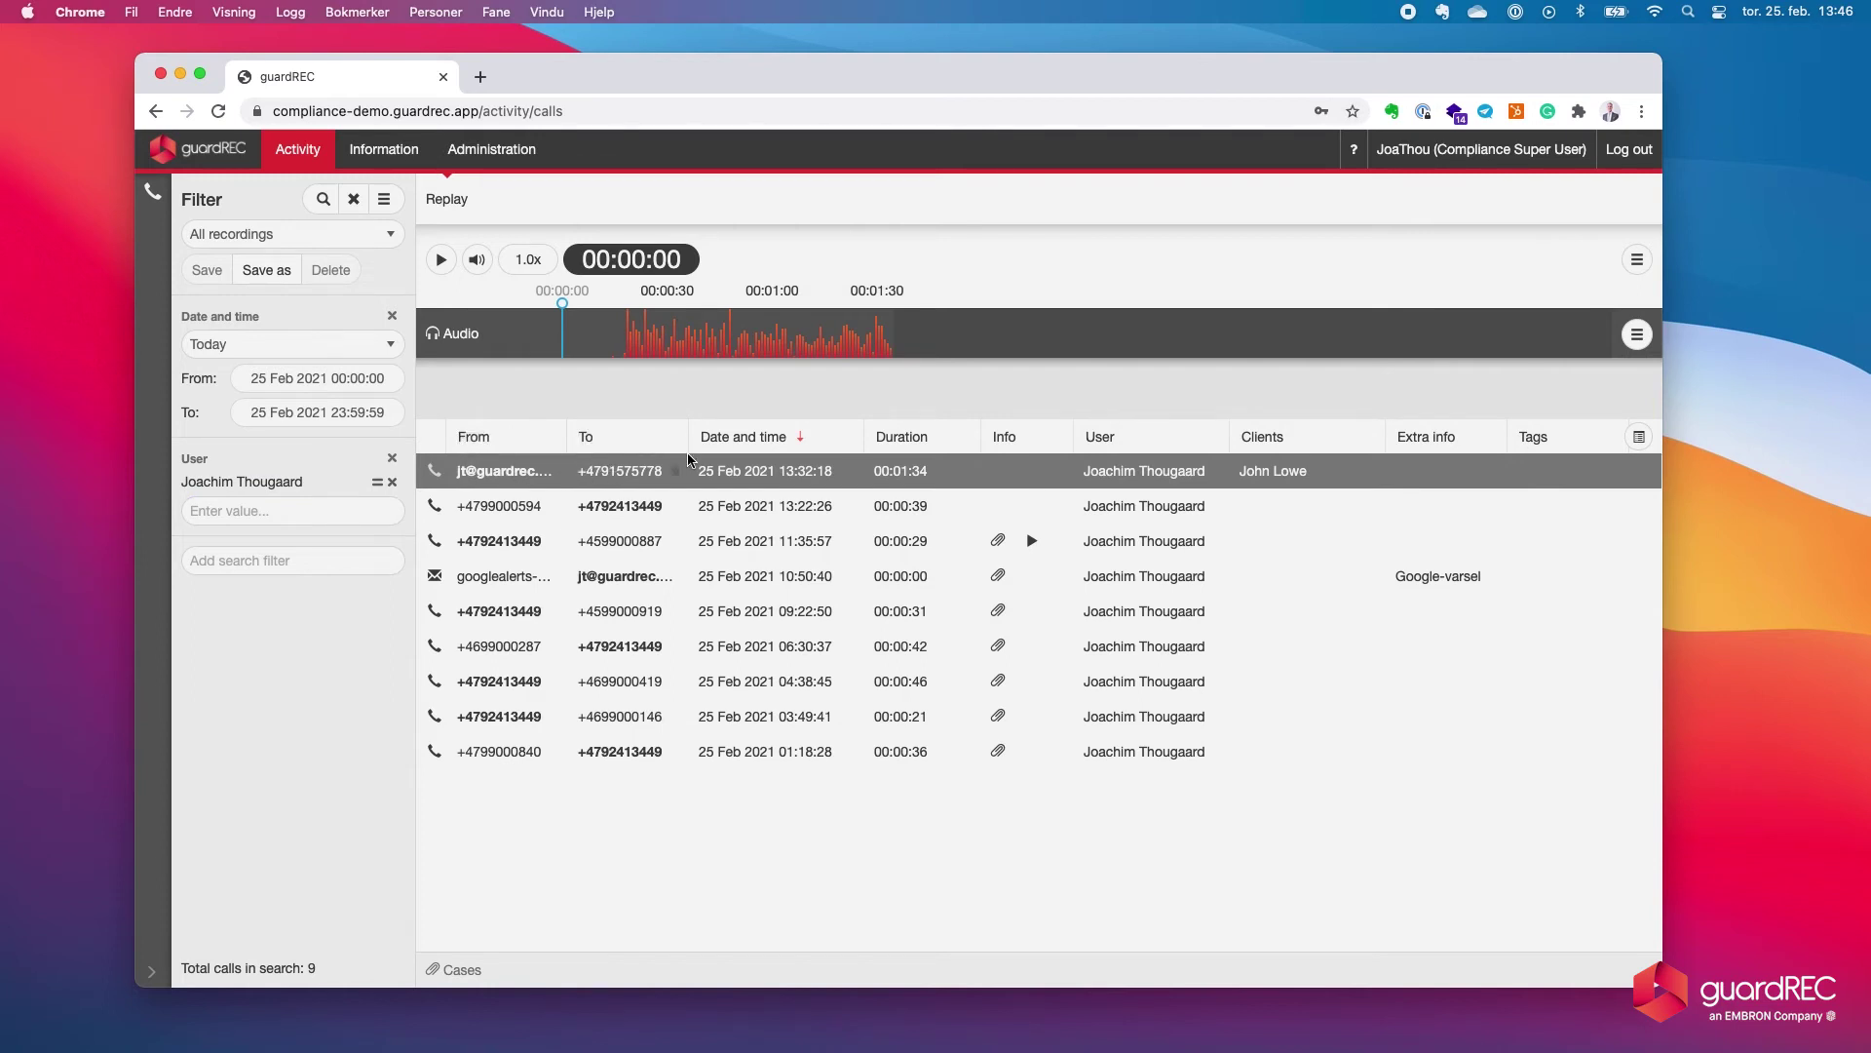
left_click(1646, 442)
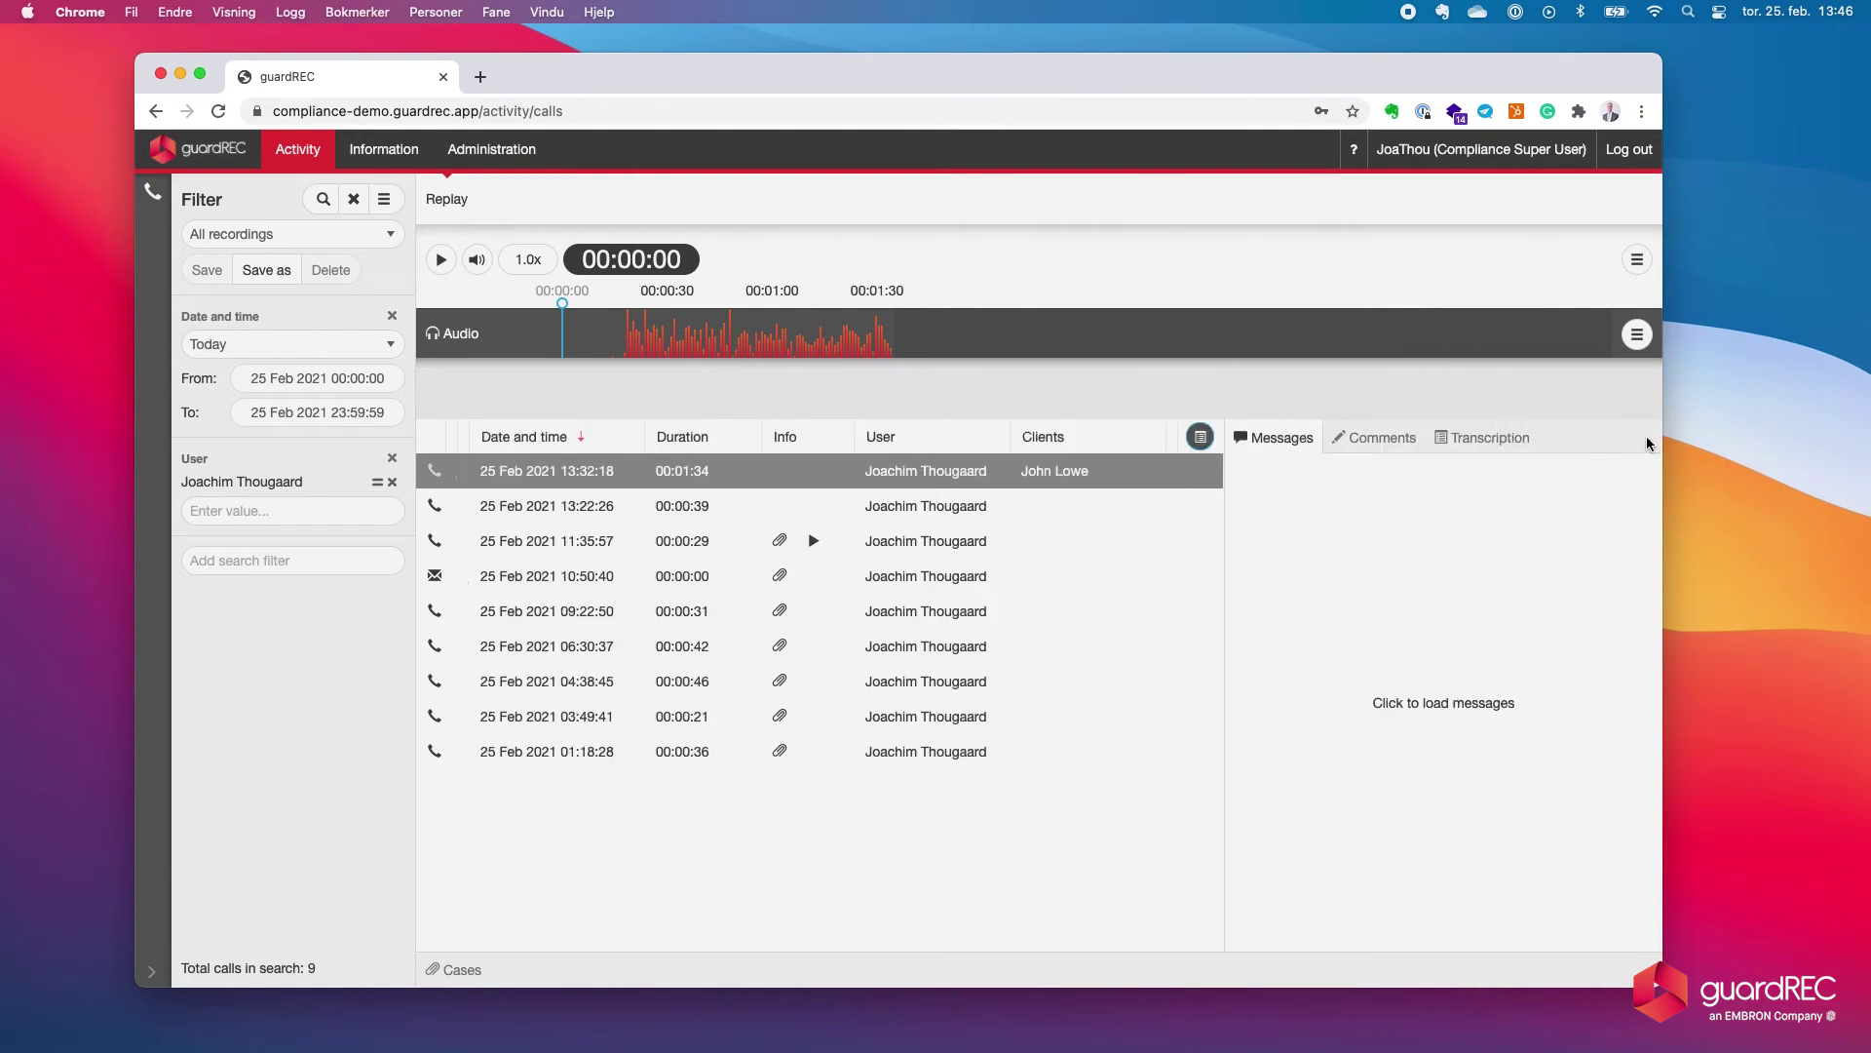
left_click(1500, 438)
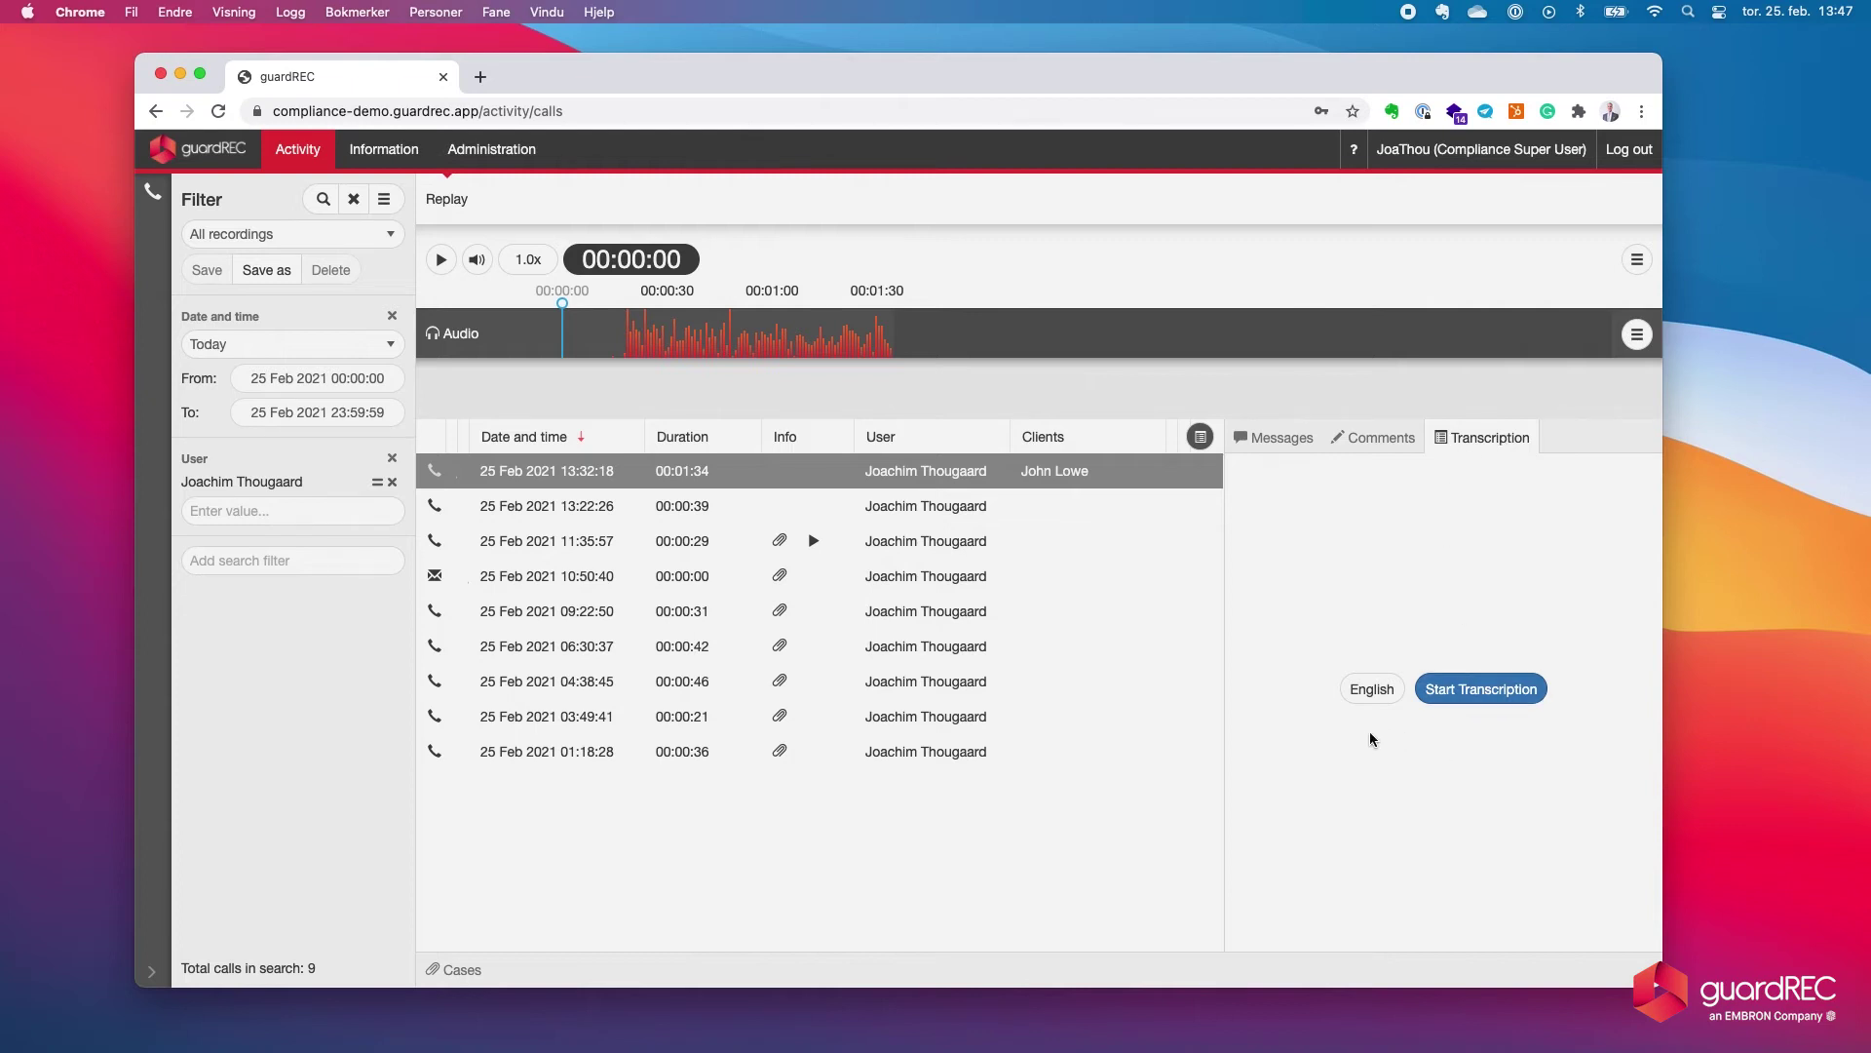
left_click(1372, 698)
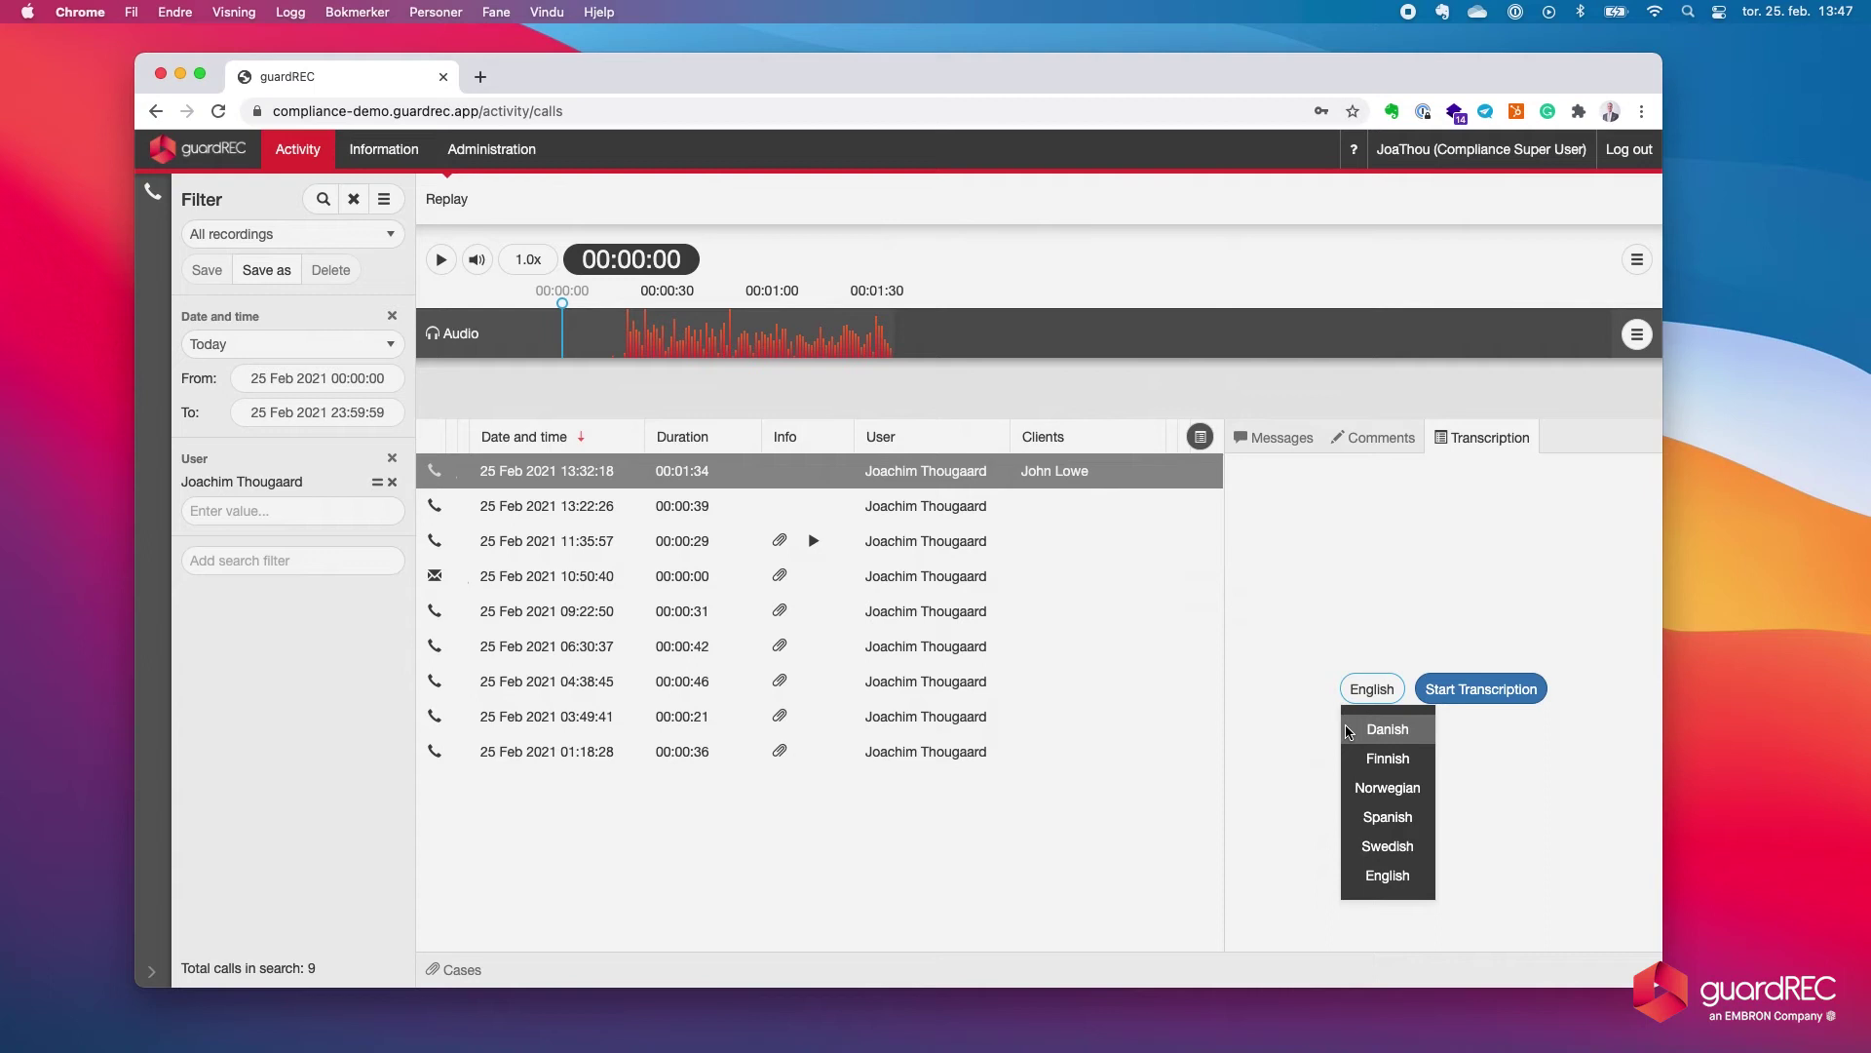
left_click(1295, 853)
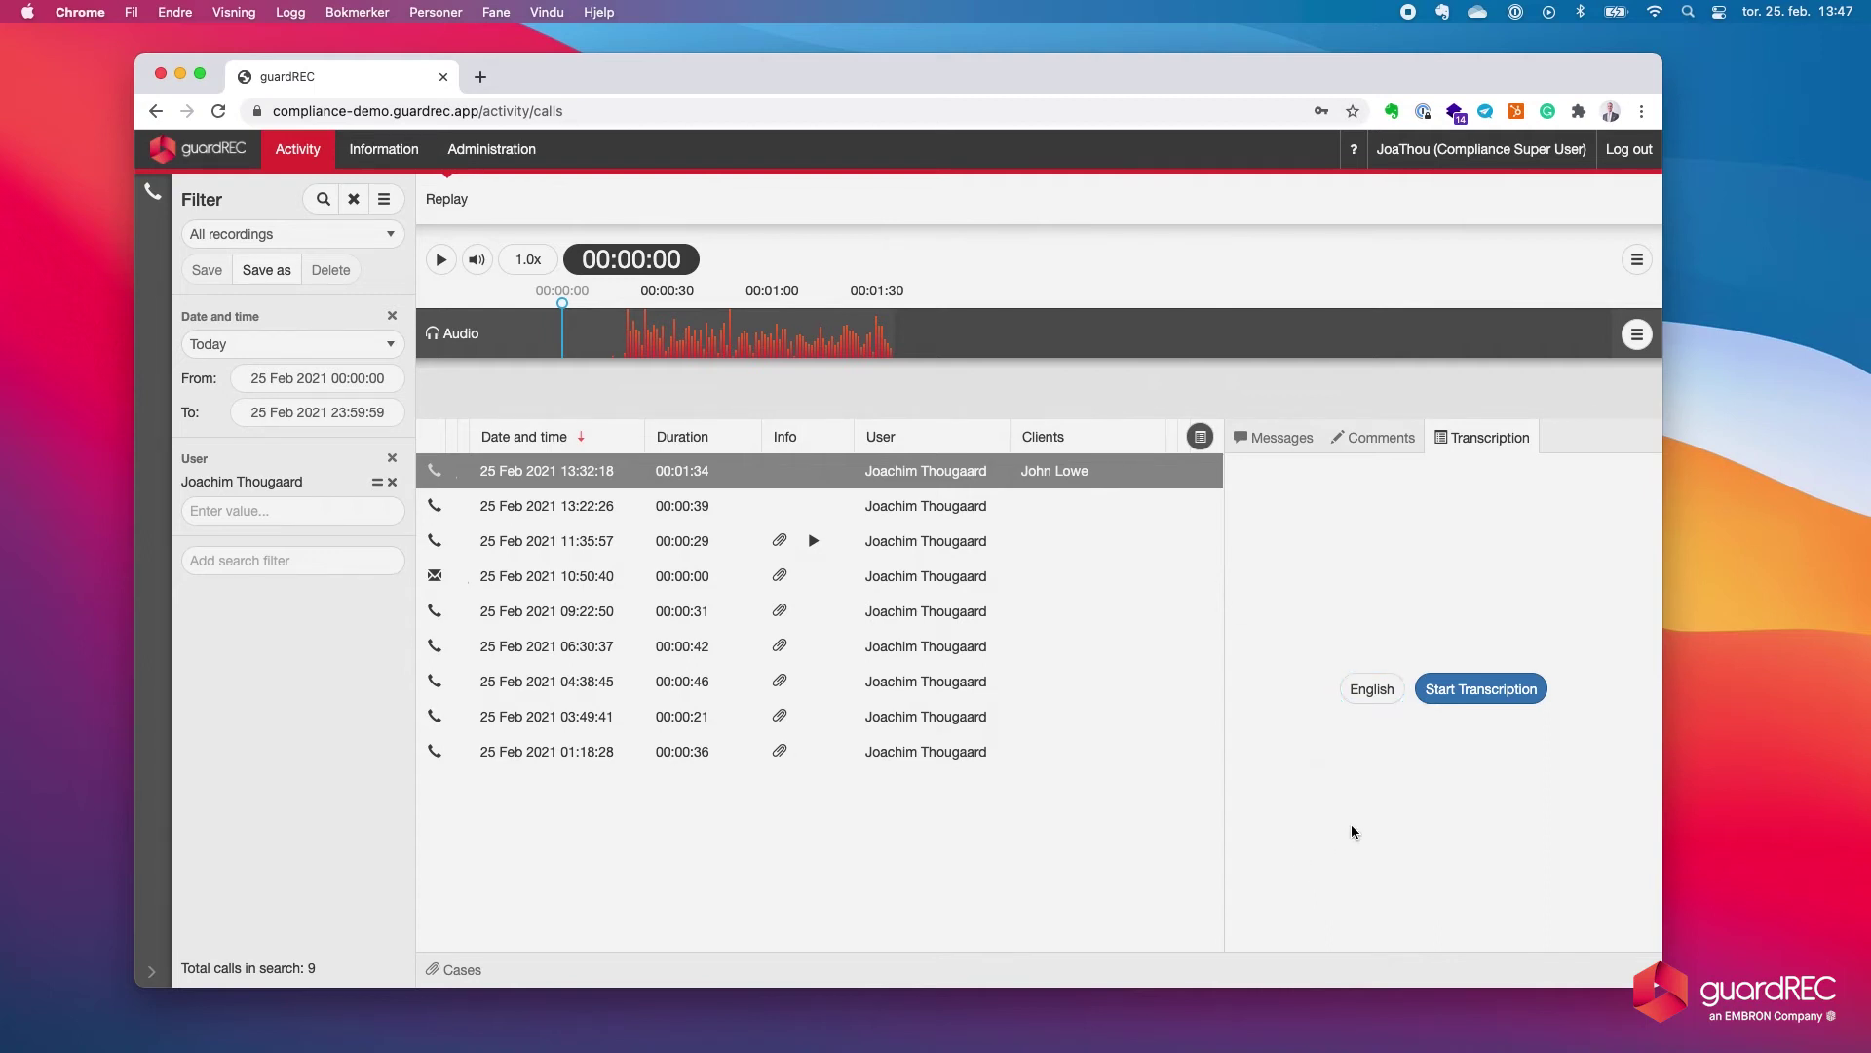
left_click(1483, 698)
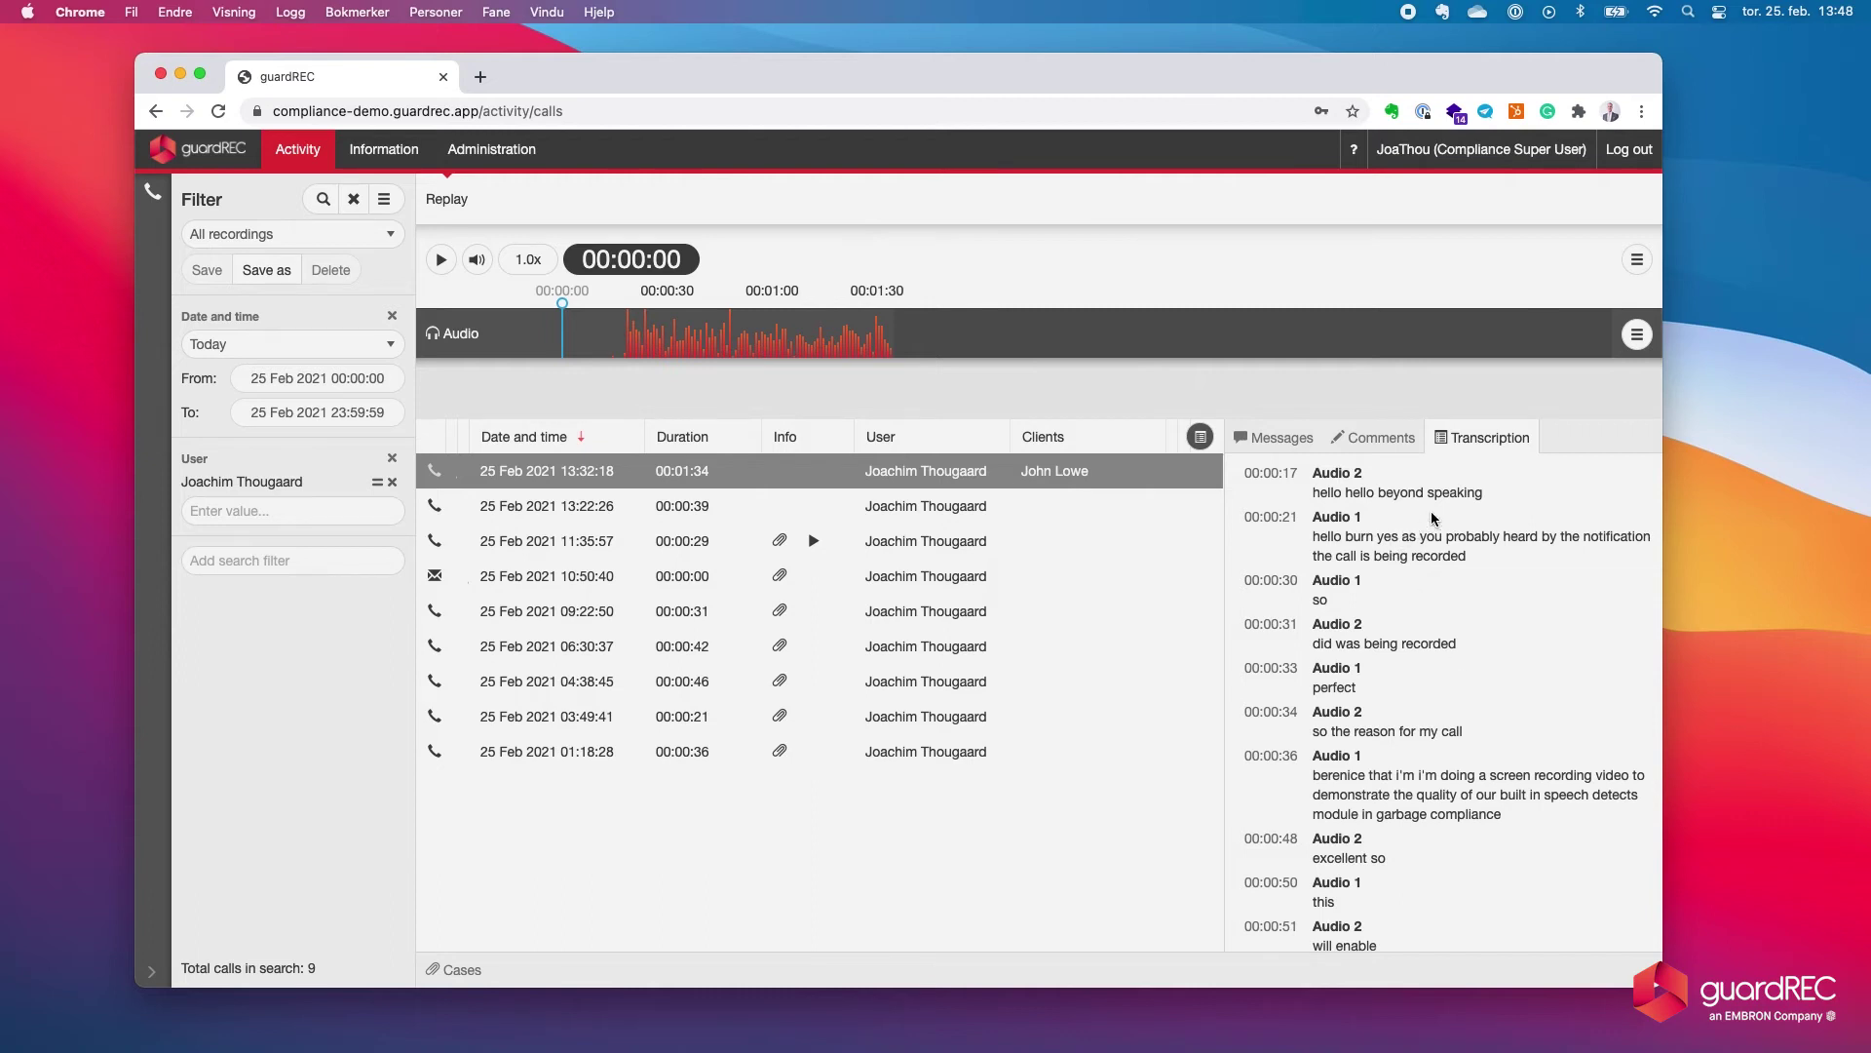
Read through the call's transcription and return to its beginning
scroll(1416, 672, "down", 3)
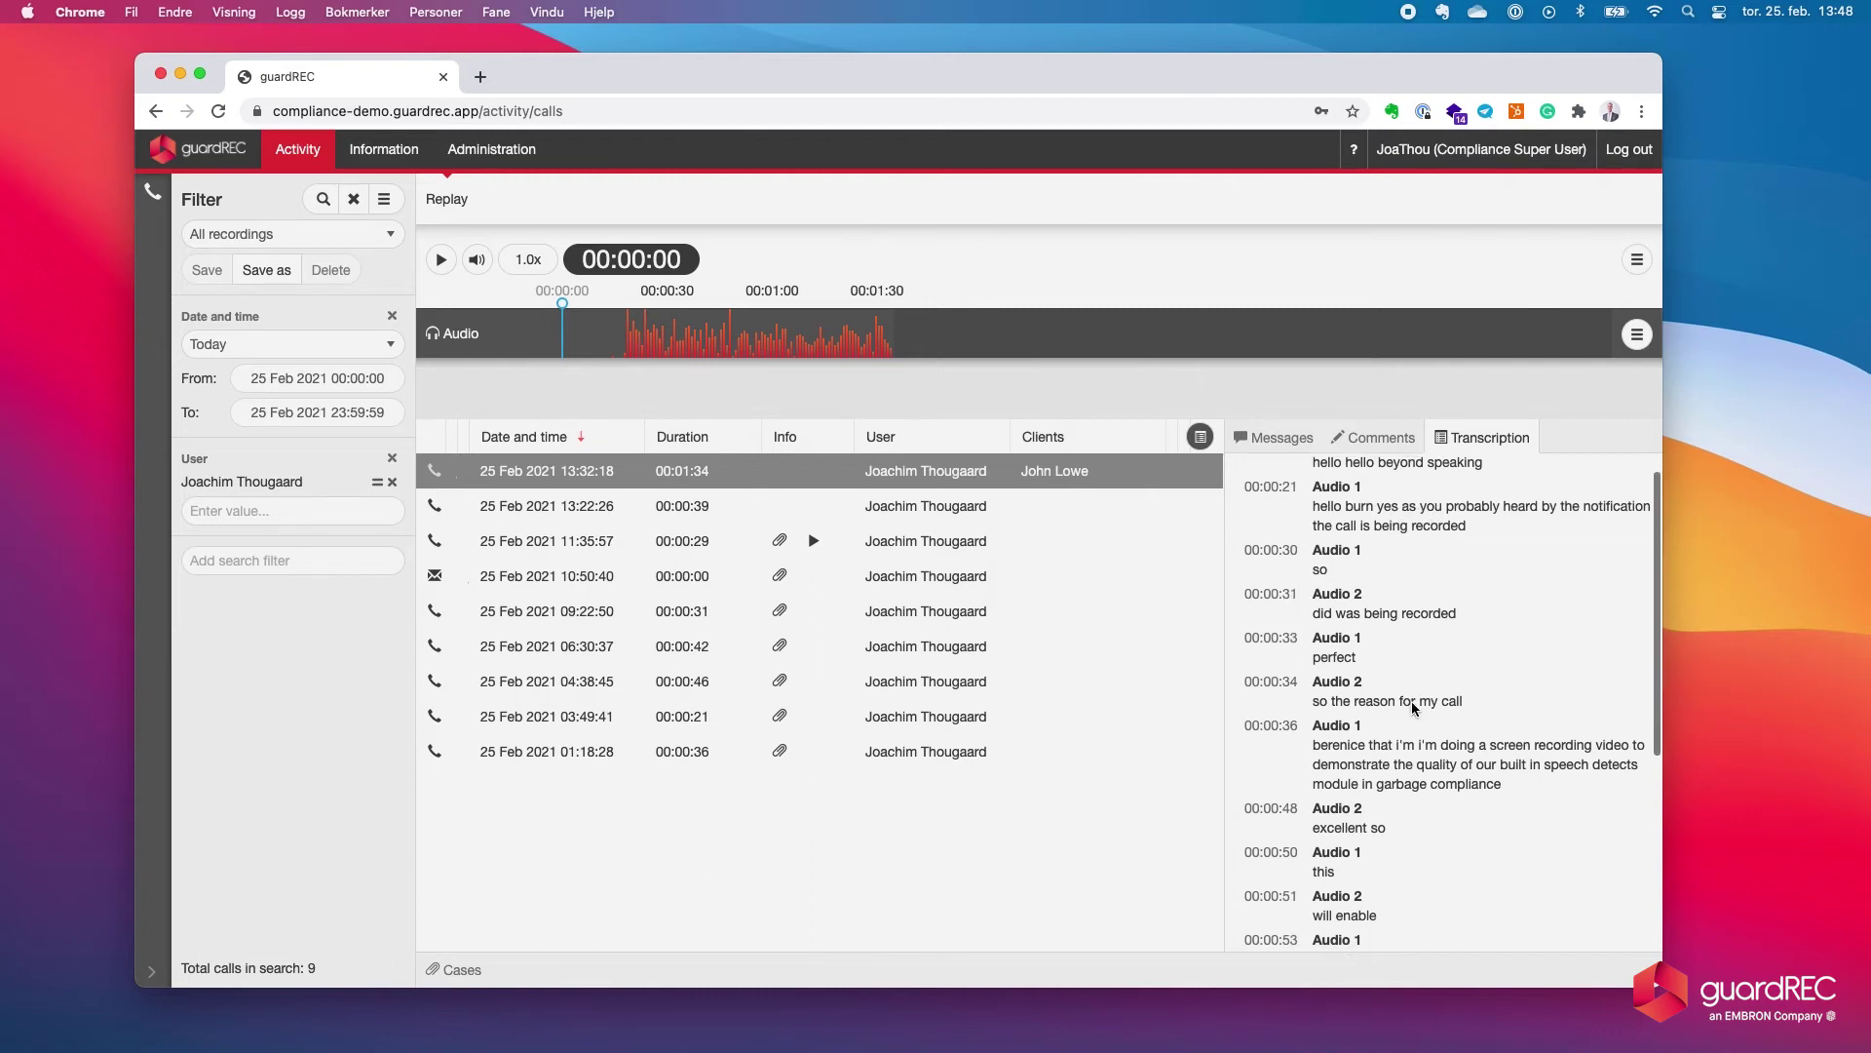
scroll(1413, 708, "down", 3)
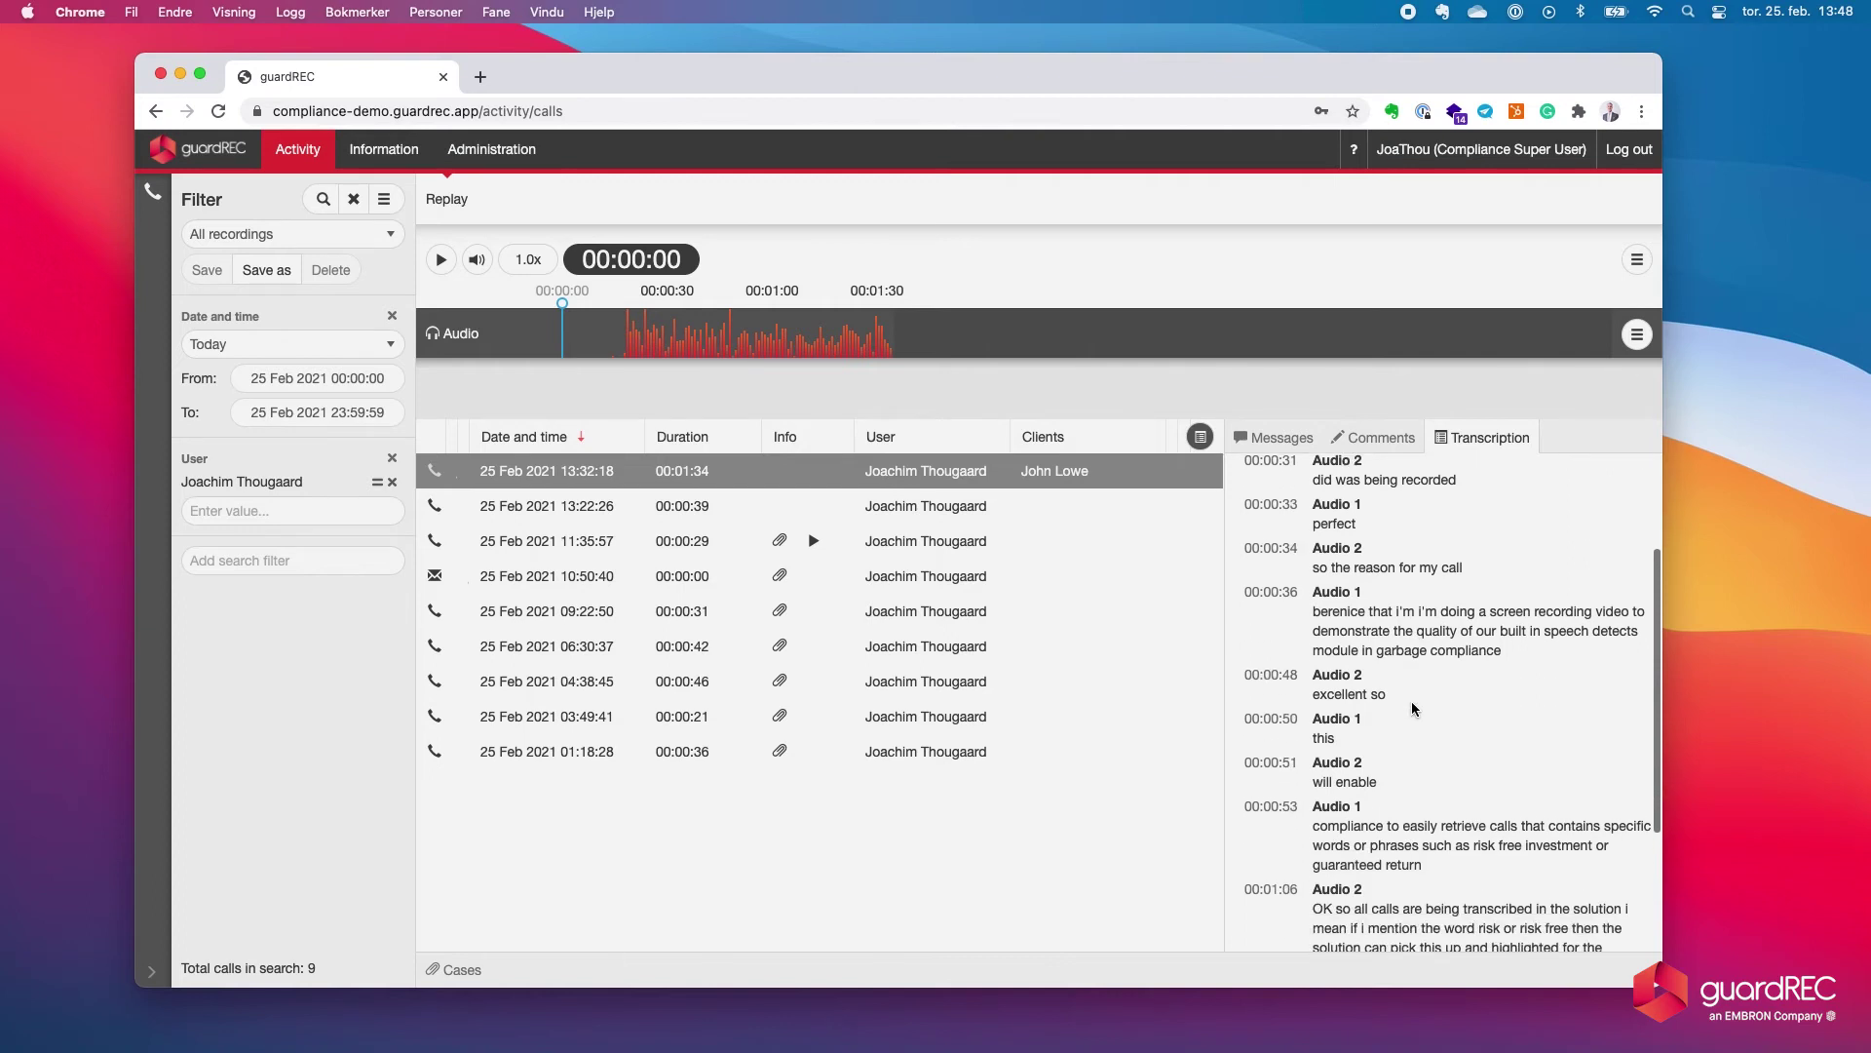
scroll(1411, 700, "down", 5)
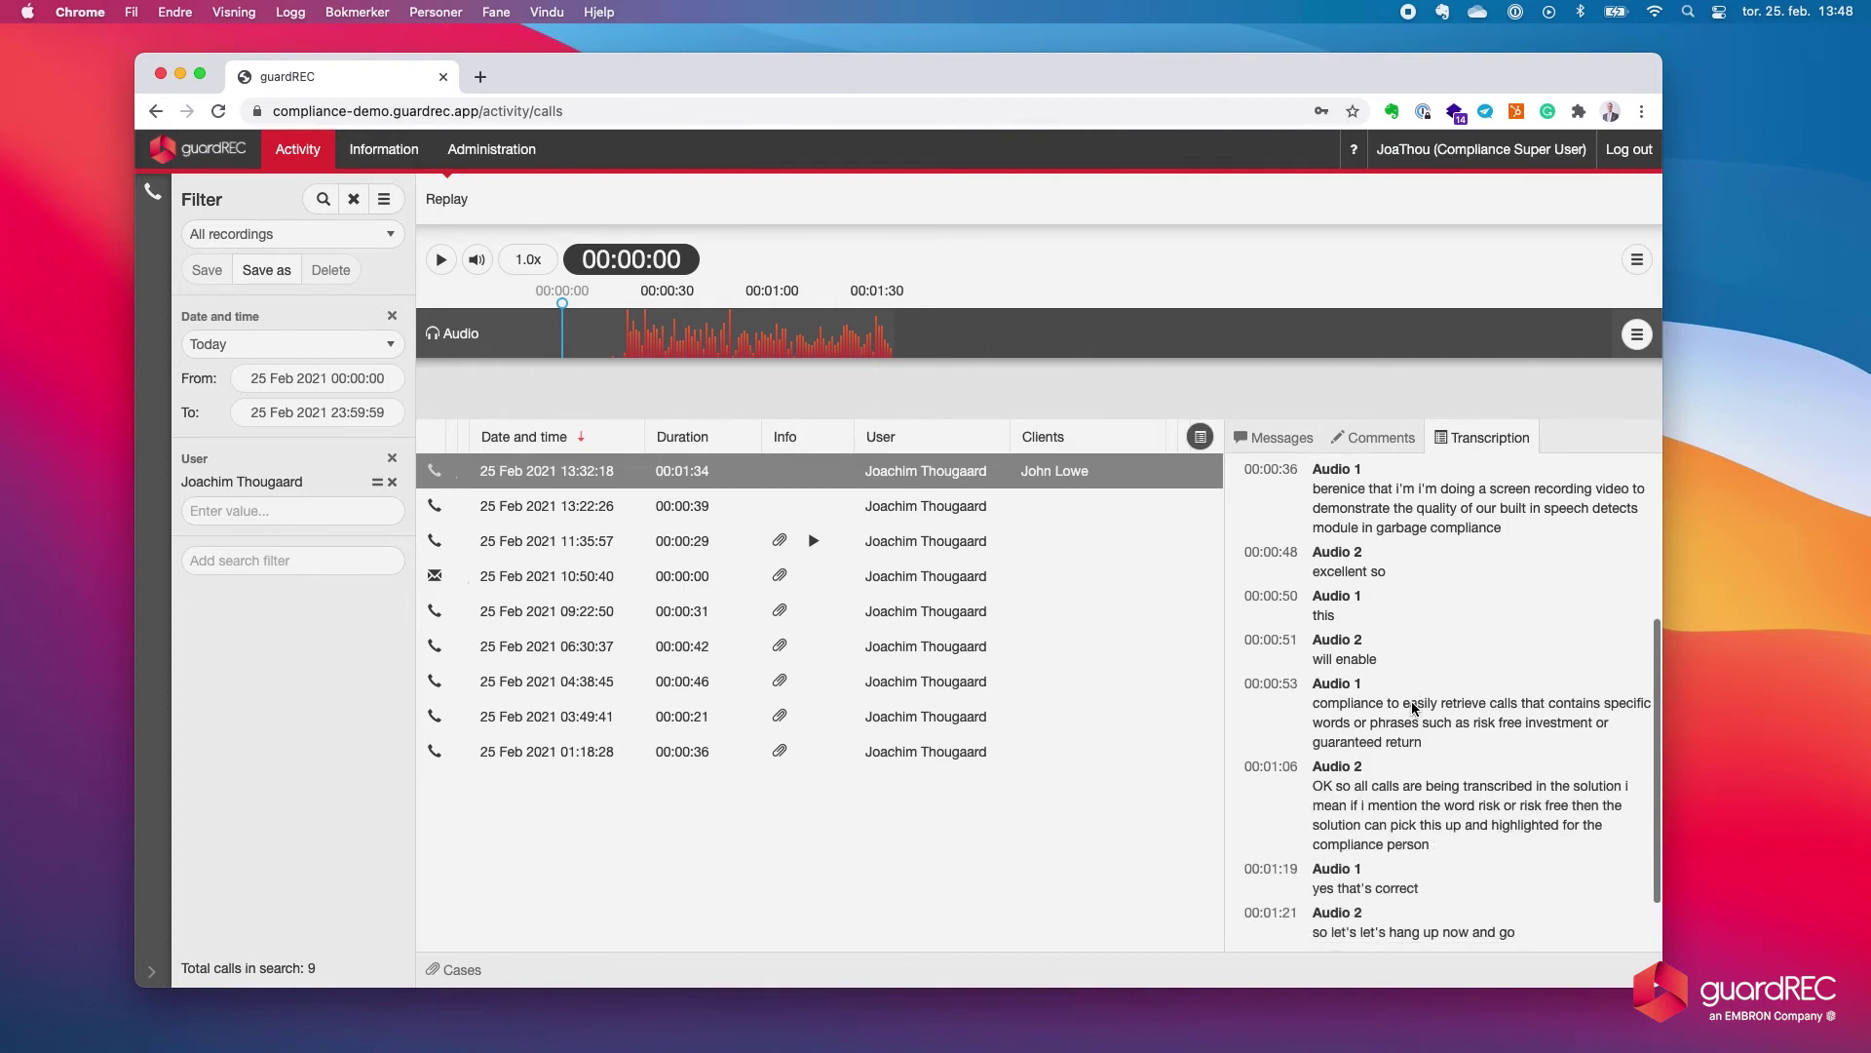
scroll(1414, 709, "up", 8)
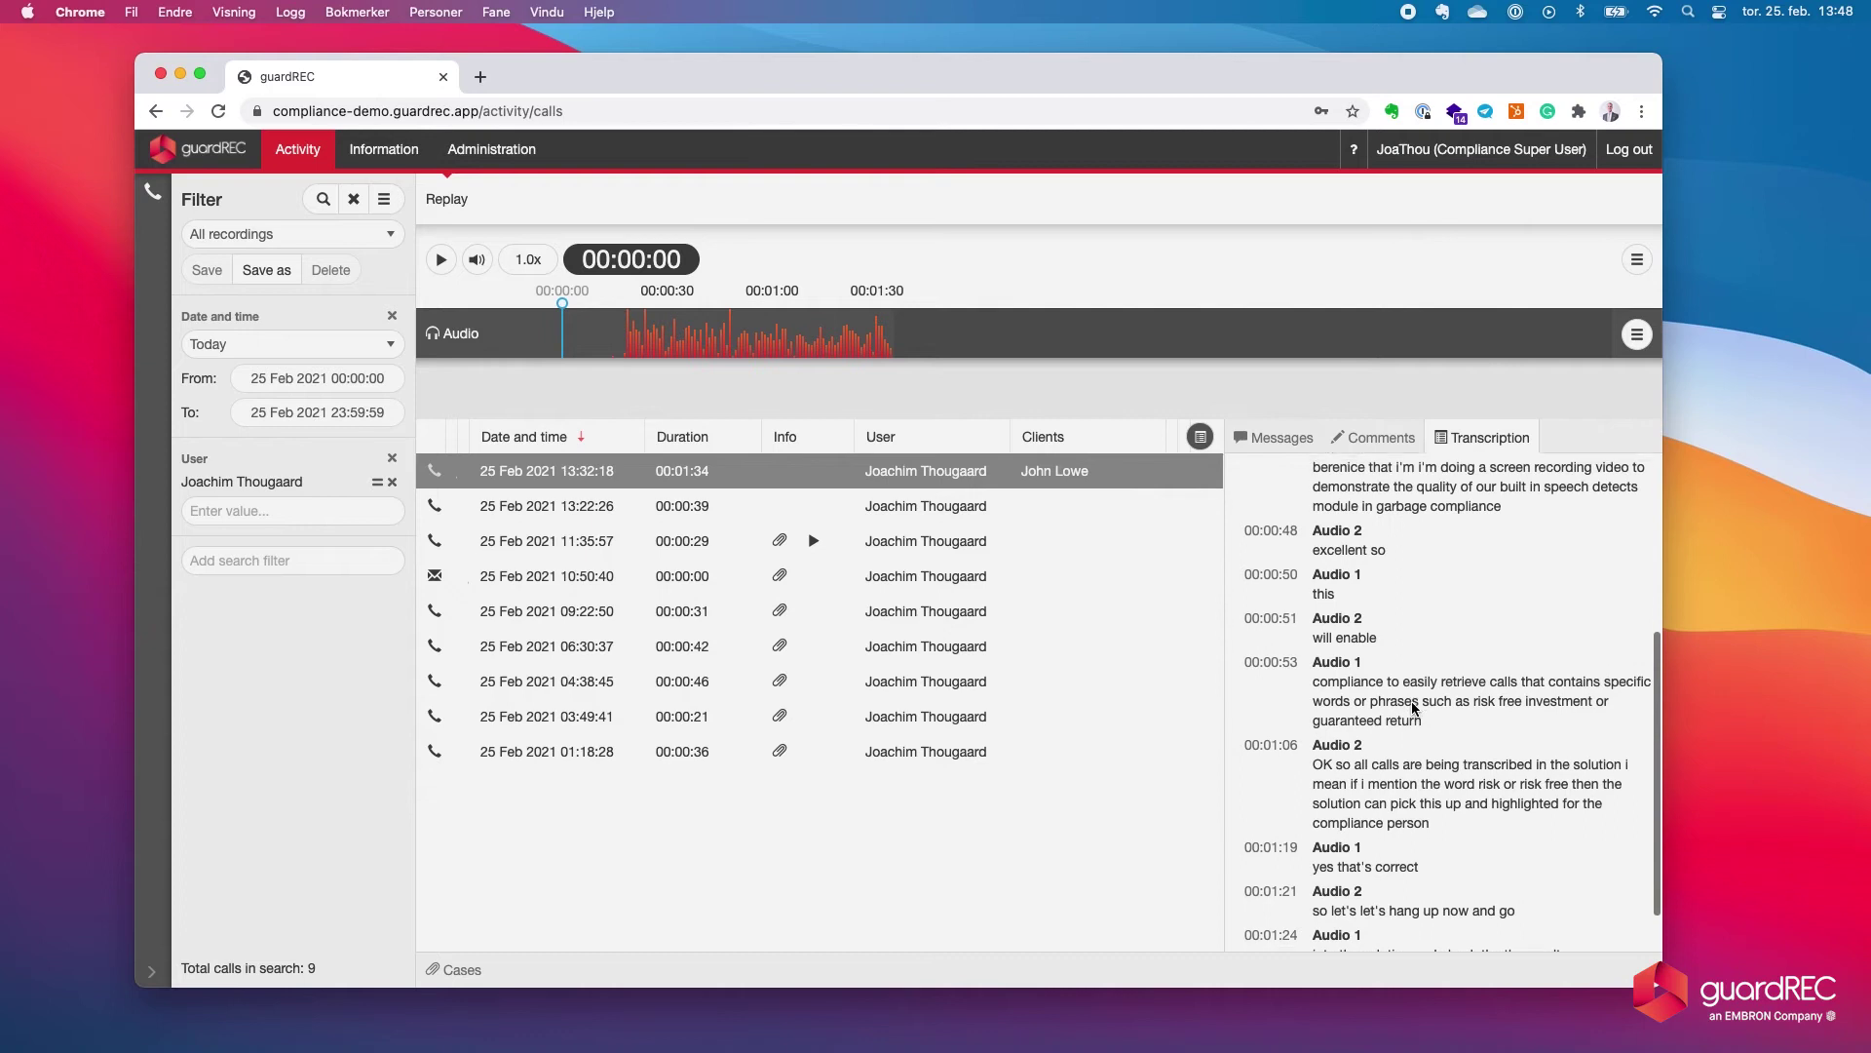
scroll(1413, 708, "up", 3)
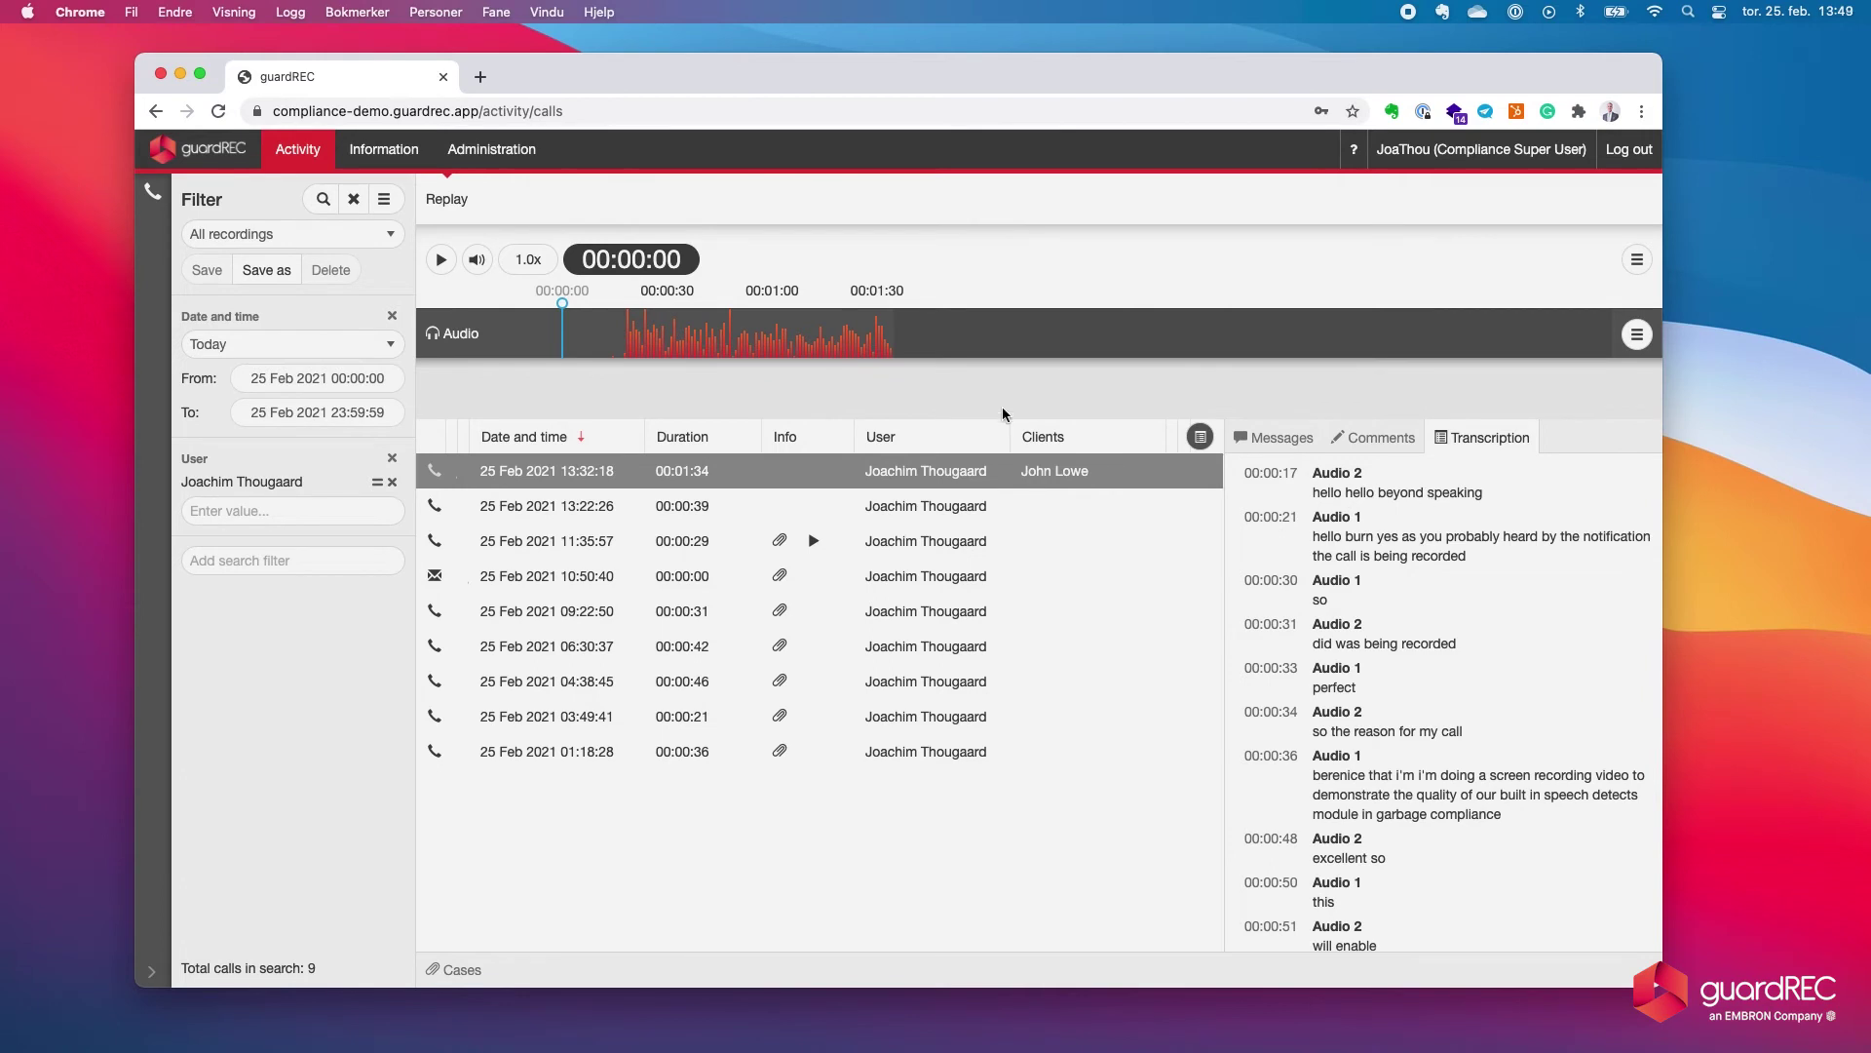
Play the call recording from where the speech begins and follow the conversation in the transcription
left_click(621, 343)
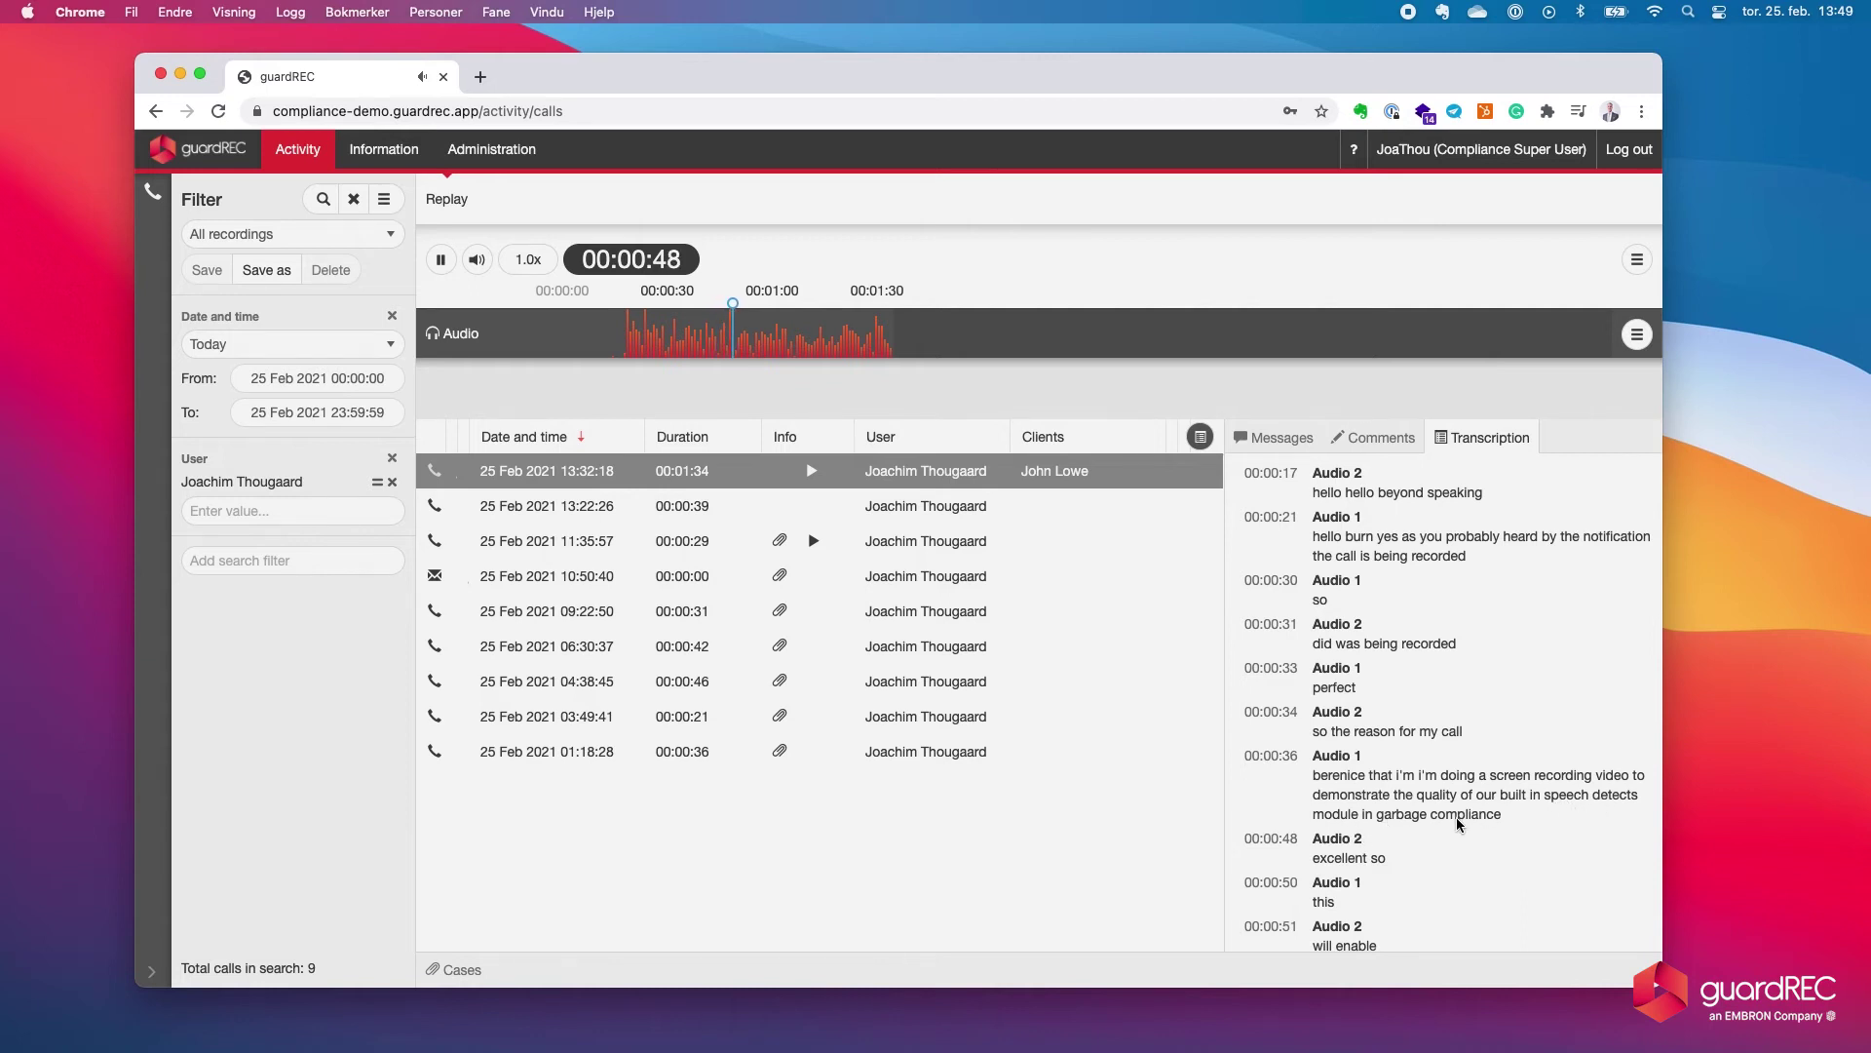
scroll(1457, 825, "down", 4)
scroll(1336, 720, "down", 1)
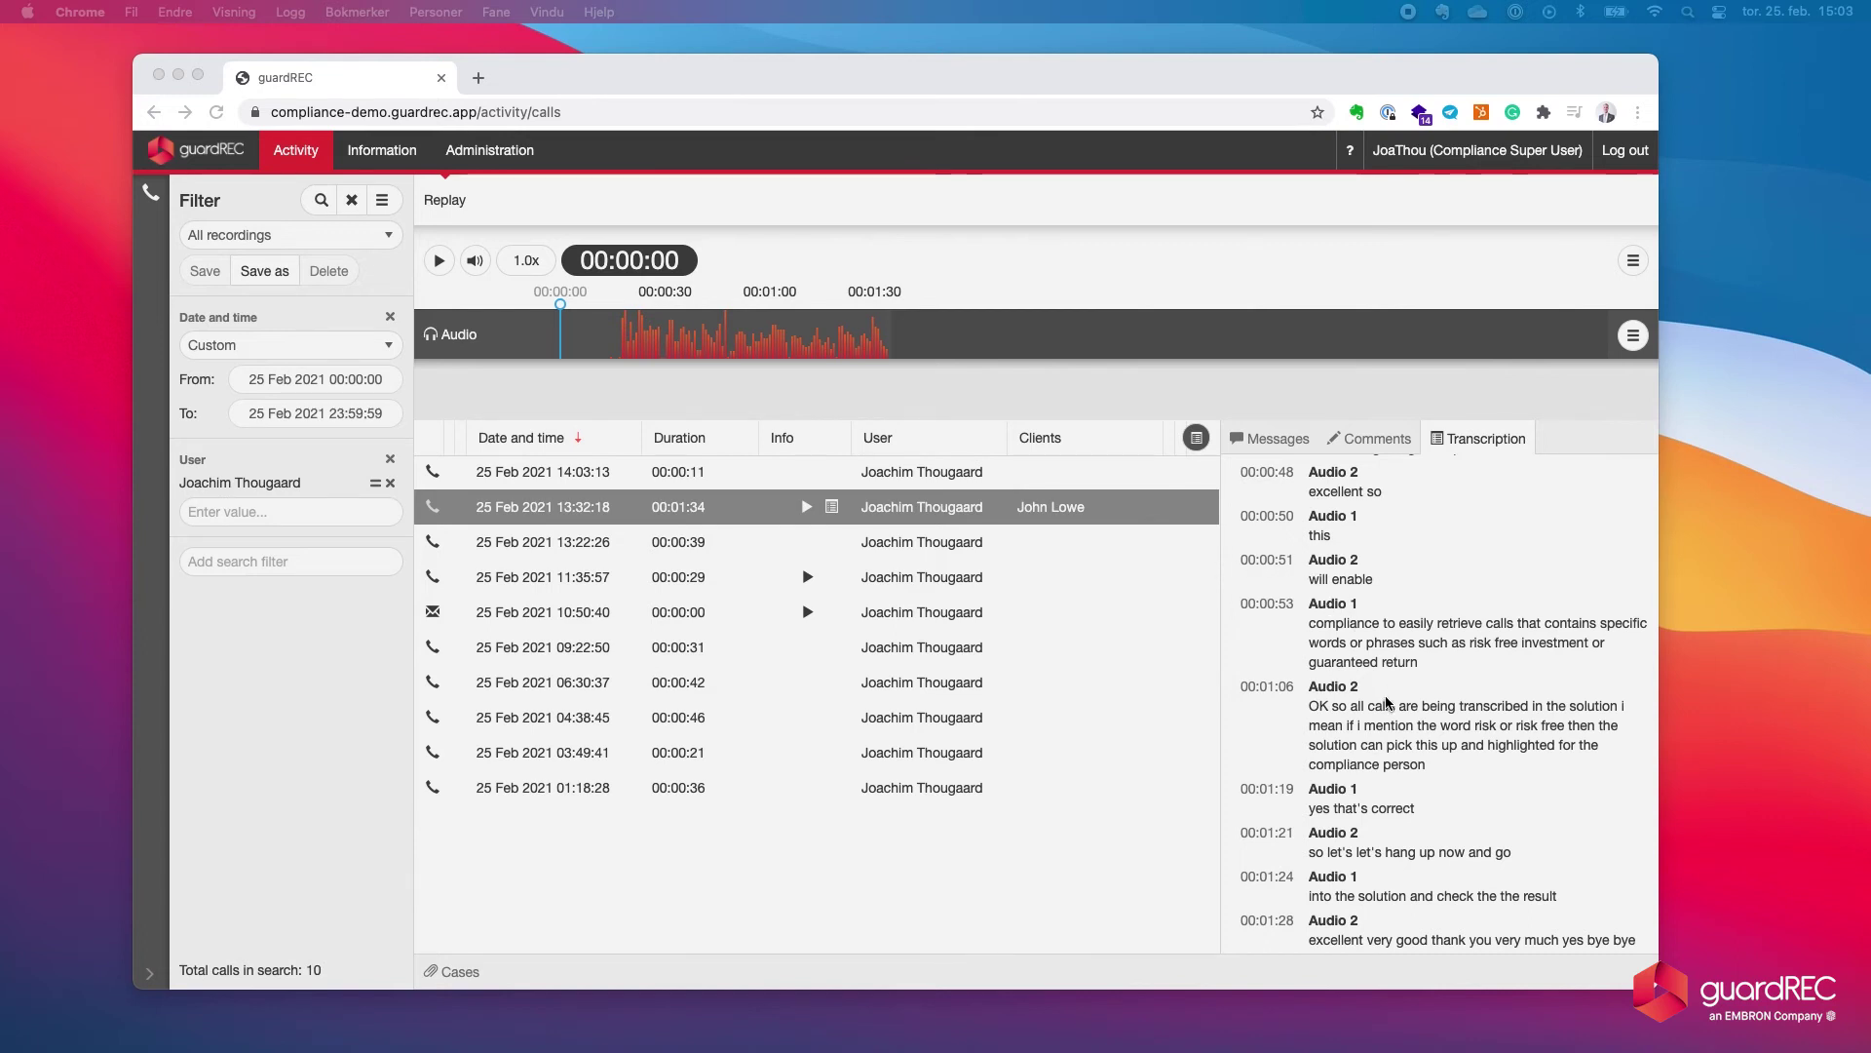
Highlight the phrases "risk", "free investment" and "guaranteed return" in the transcription entry at 00:00:53
scroll(1403, 698, "up", 2)
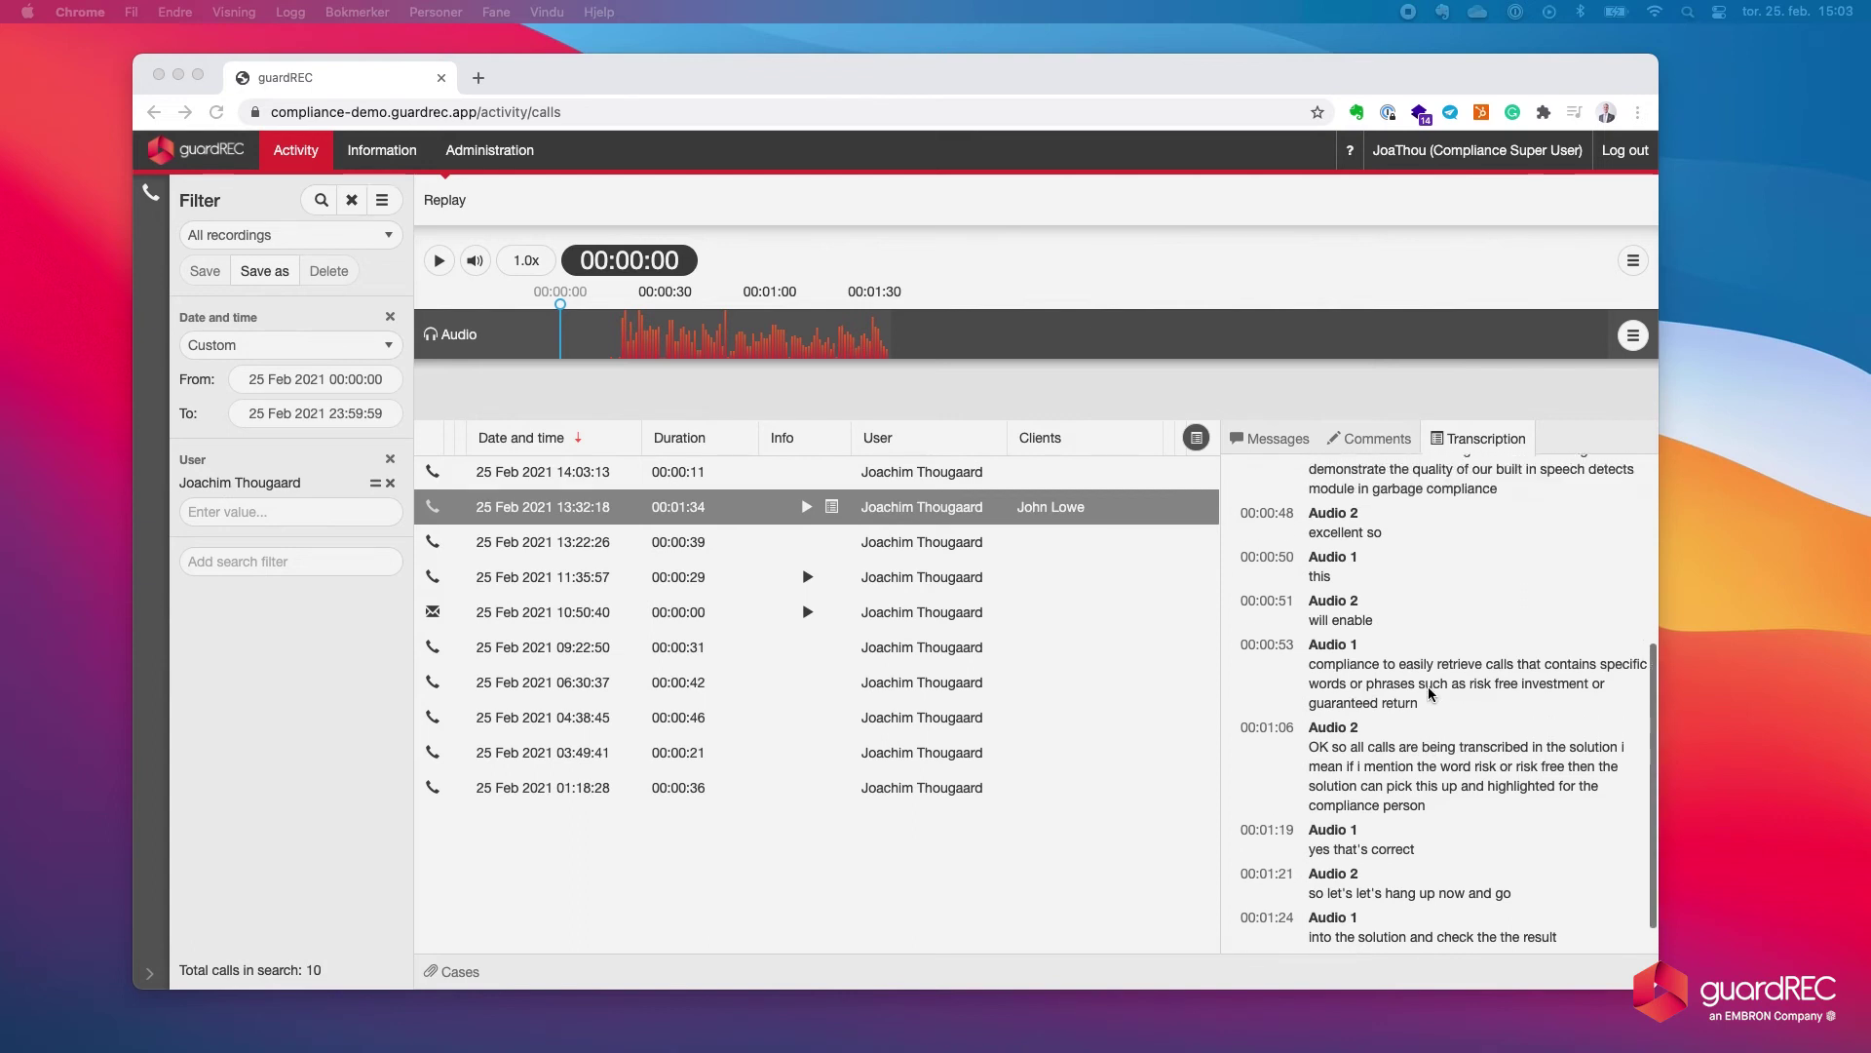
scroll(1429, 693, "down", 1)
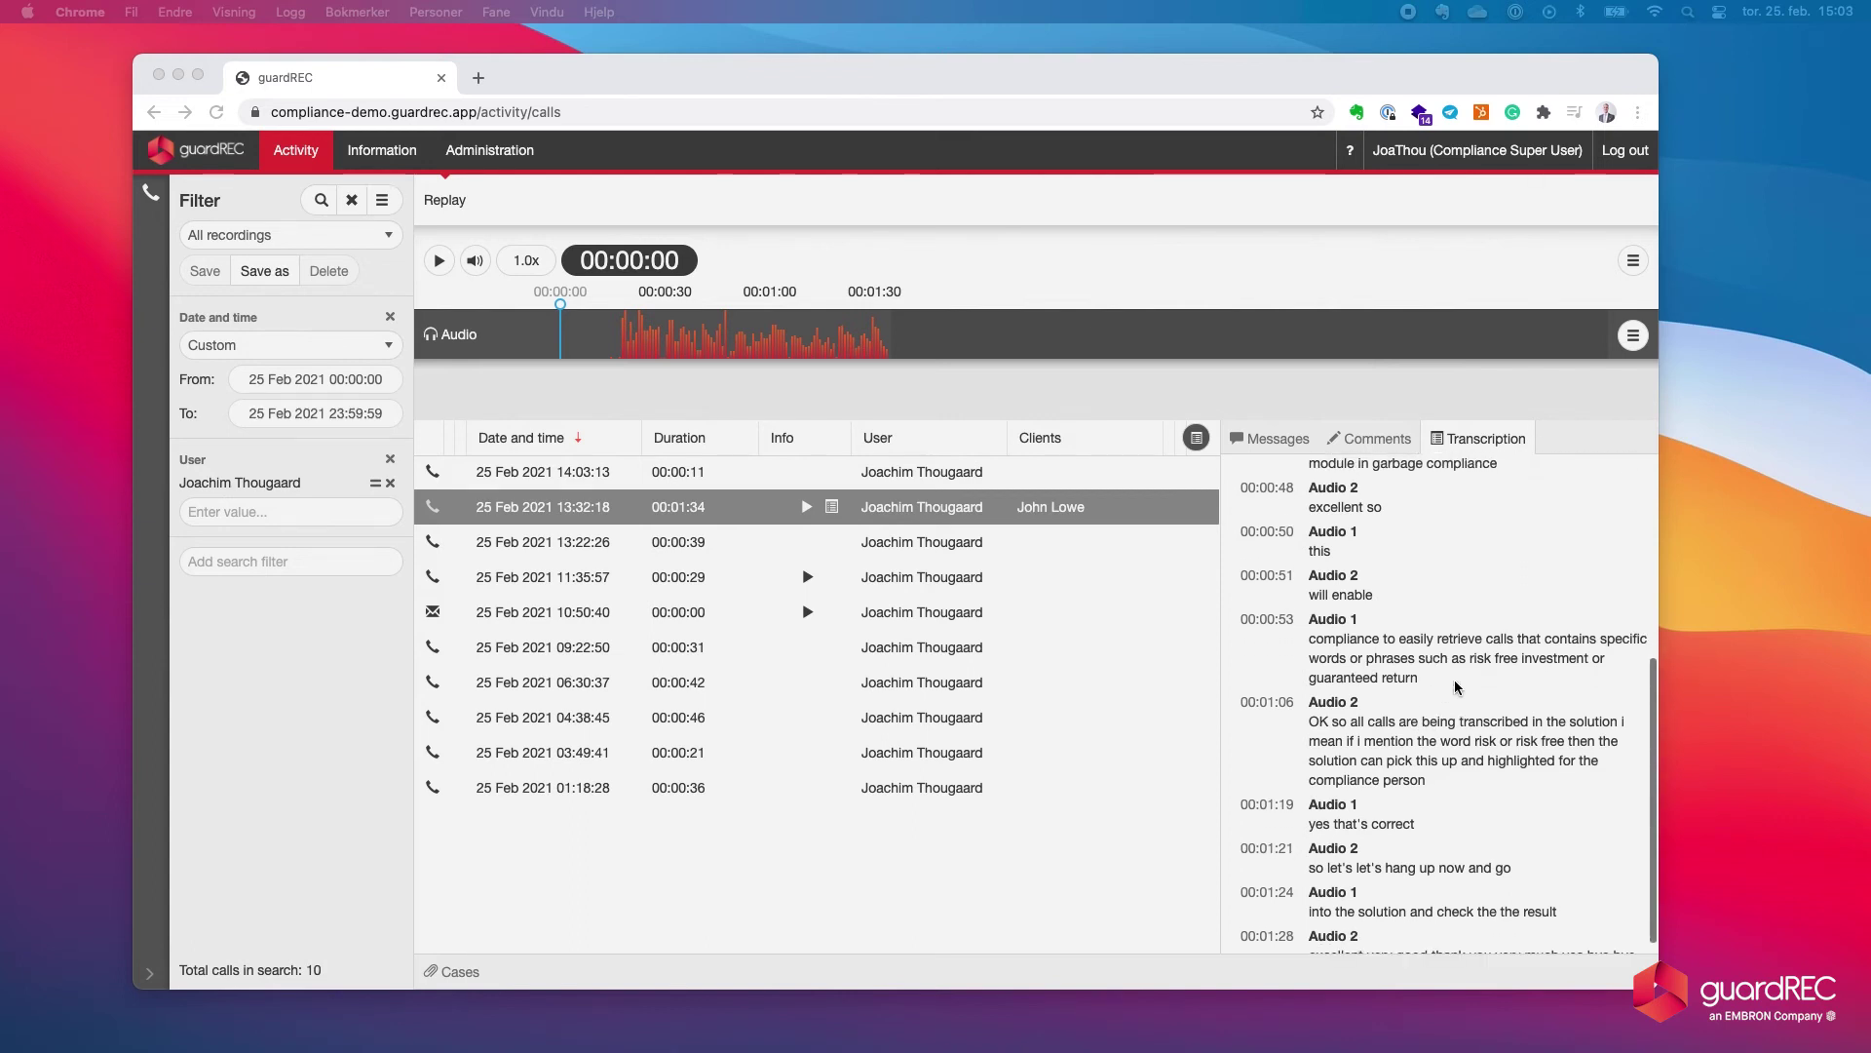
left_click(1477, 663)
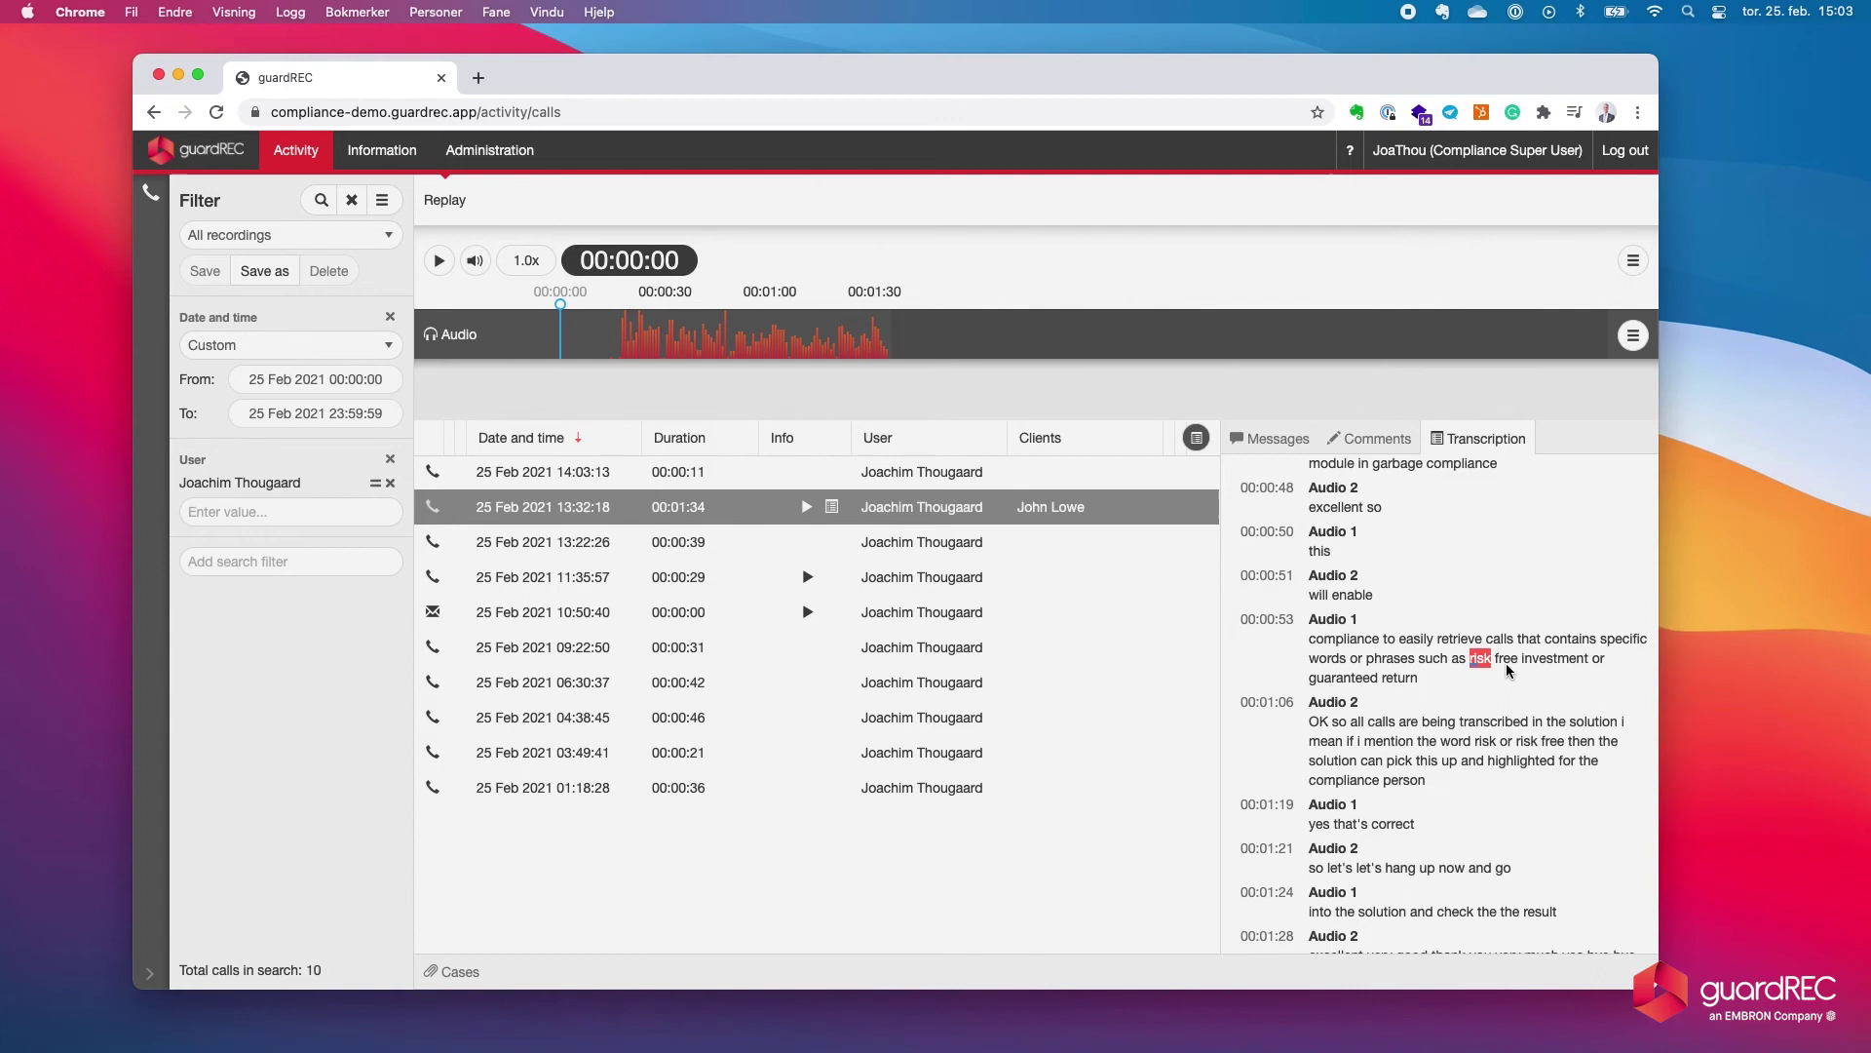
left_click_drag(1589, 659, 1493, 660)
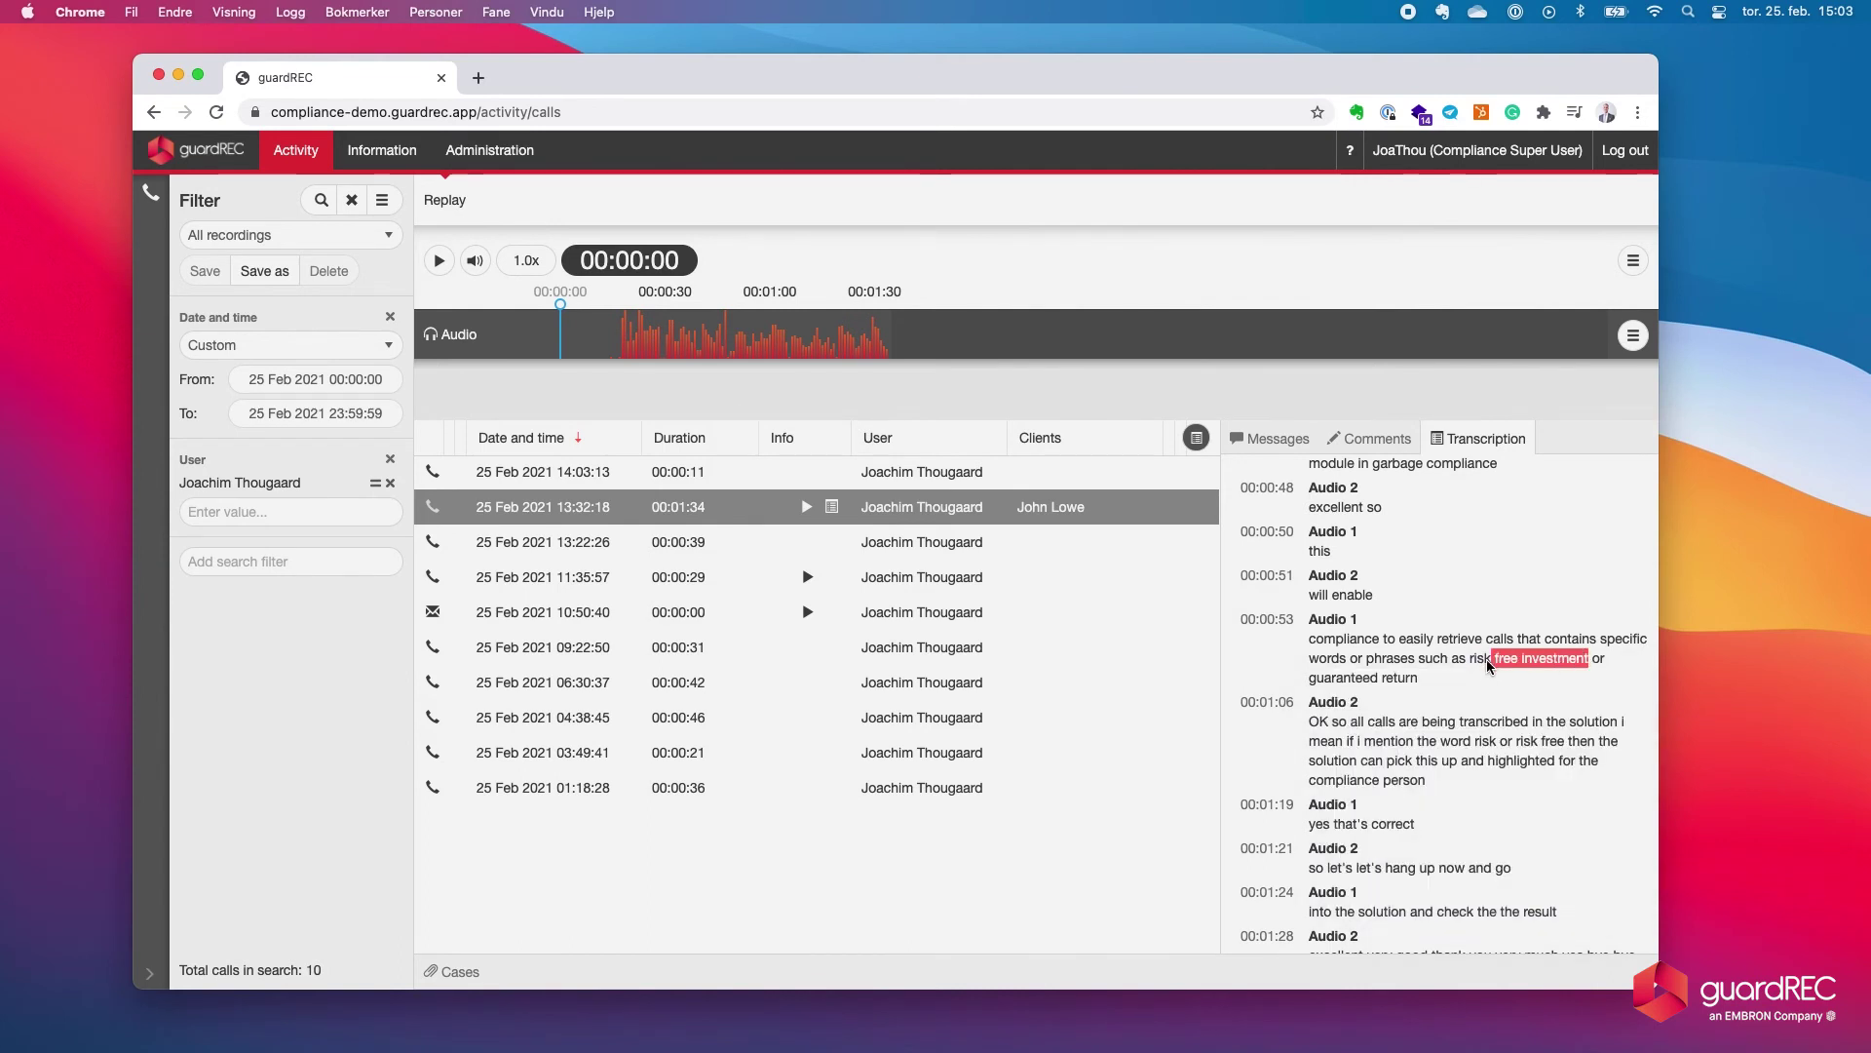
left_click_drag(1308, 677, 1411, 679)
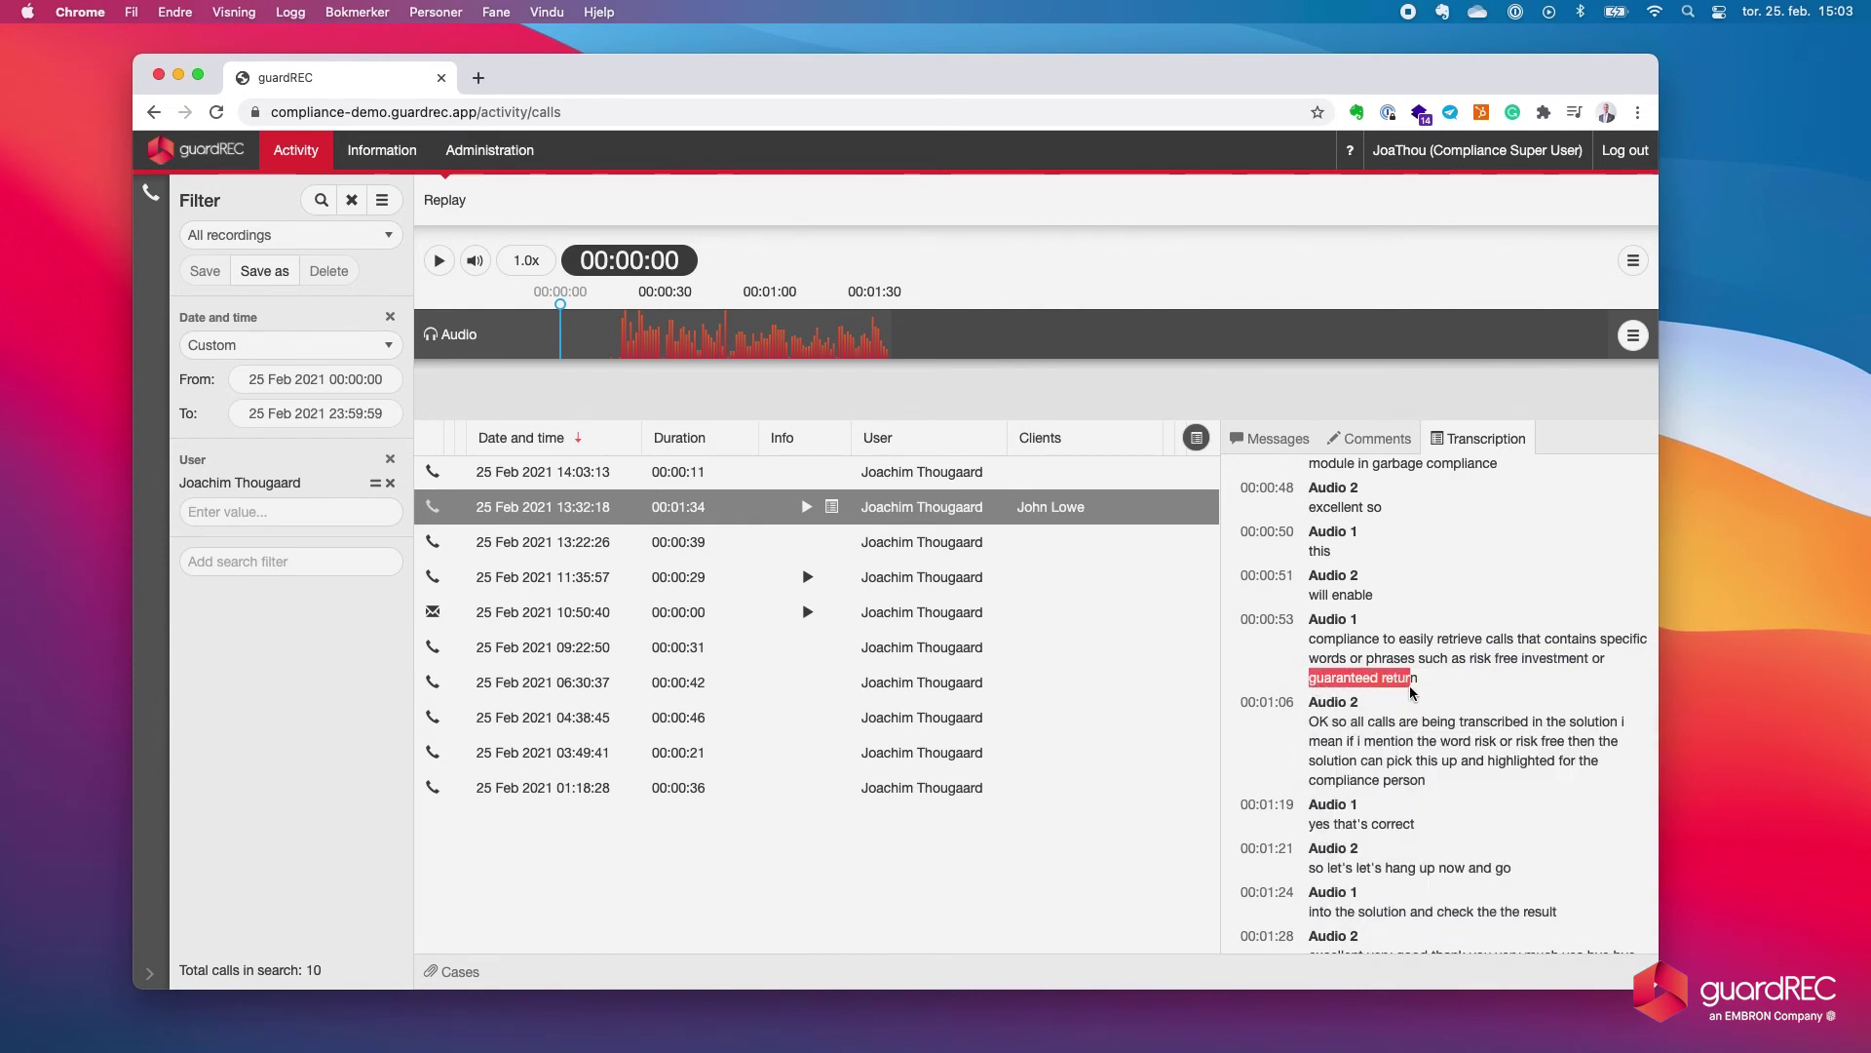
left_click(1403, 737)
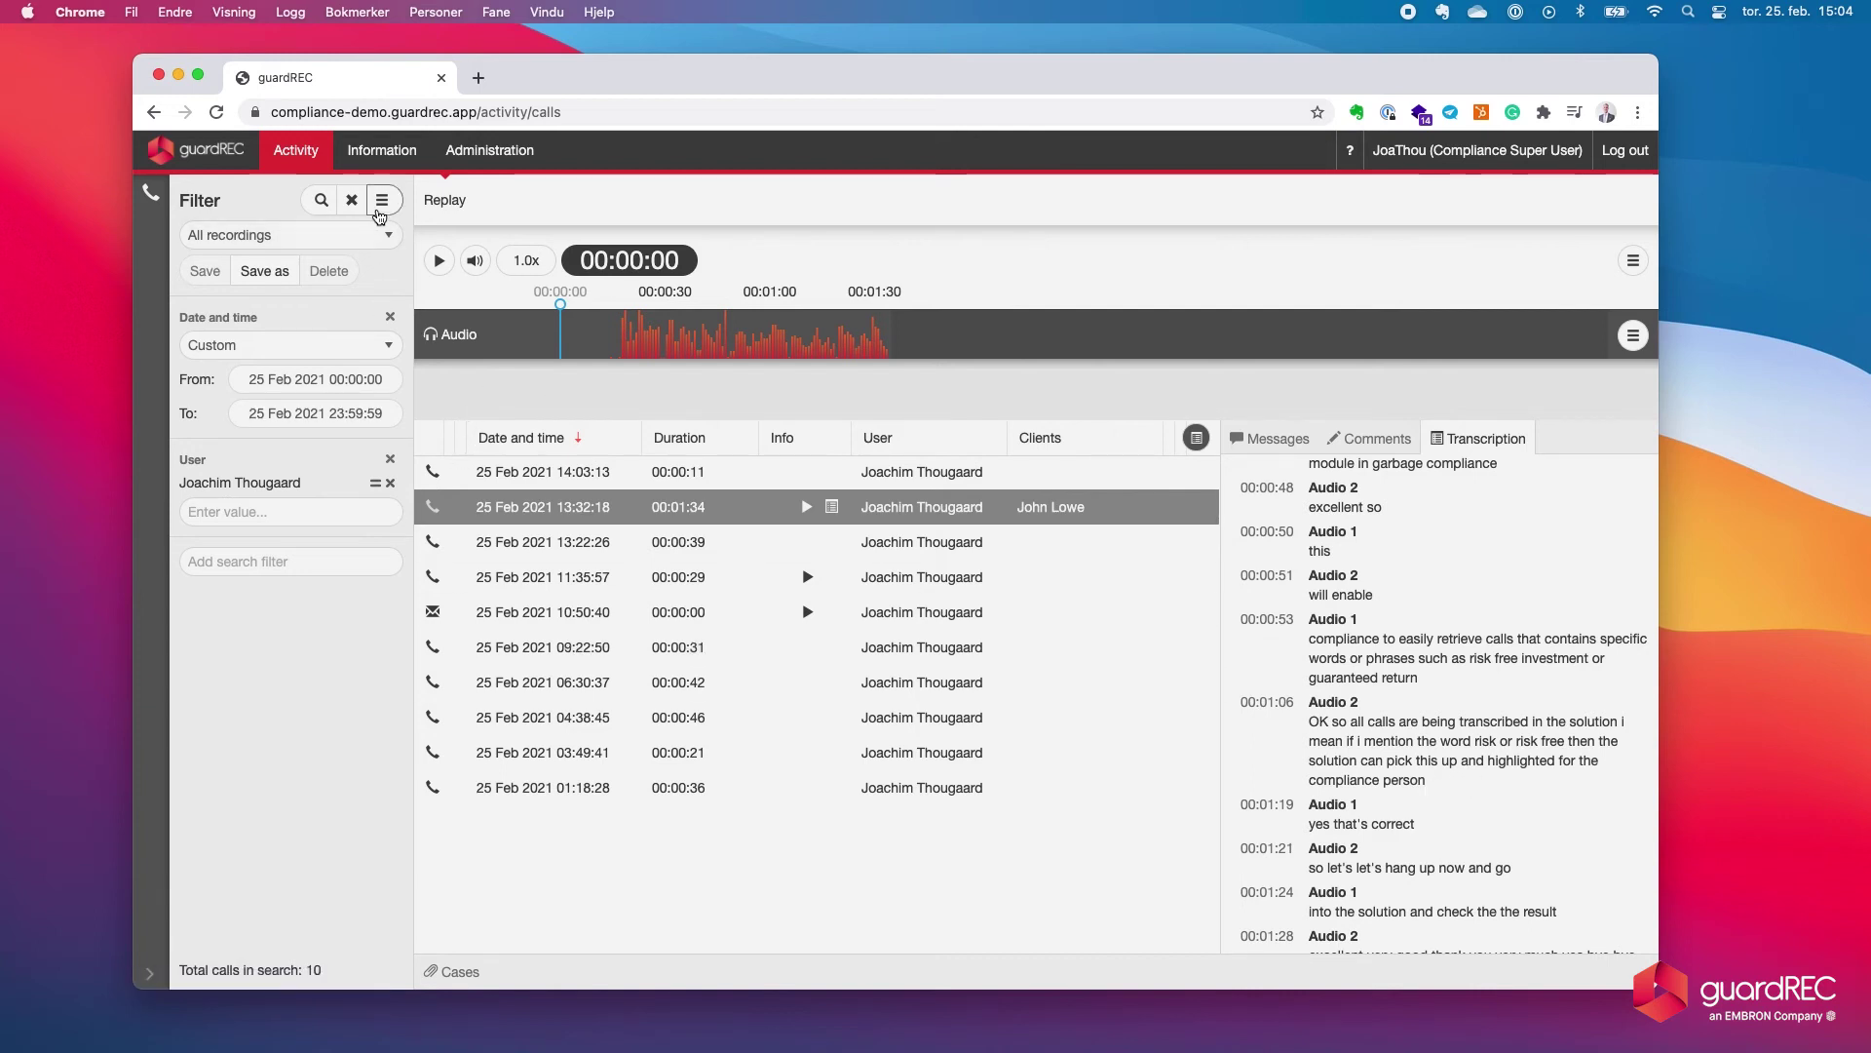
Reset the search filters and filter the recordings by the transcription text "risk free investment"
left_click(382, 201)
left_click(384, 228)
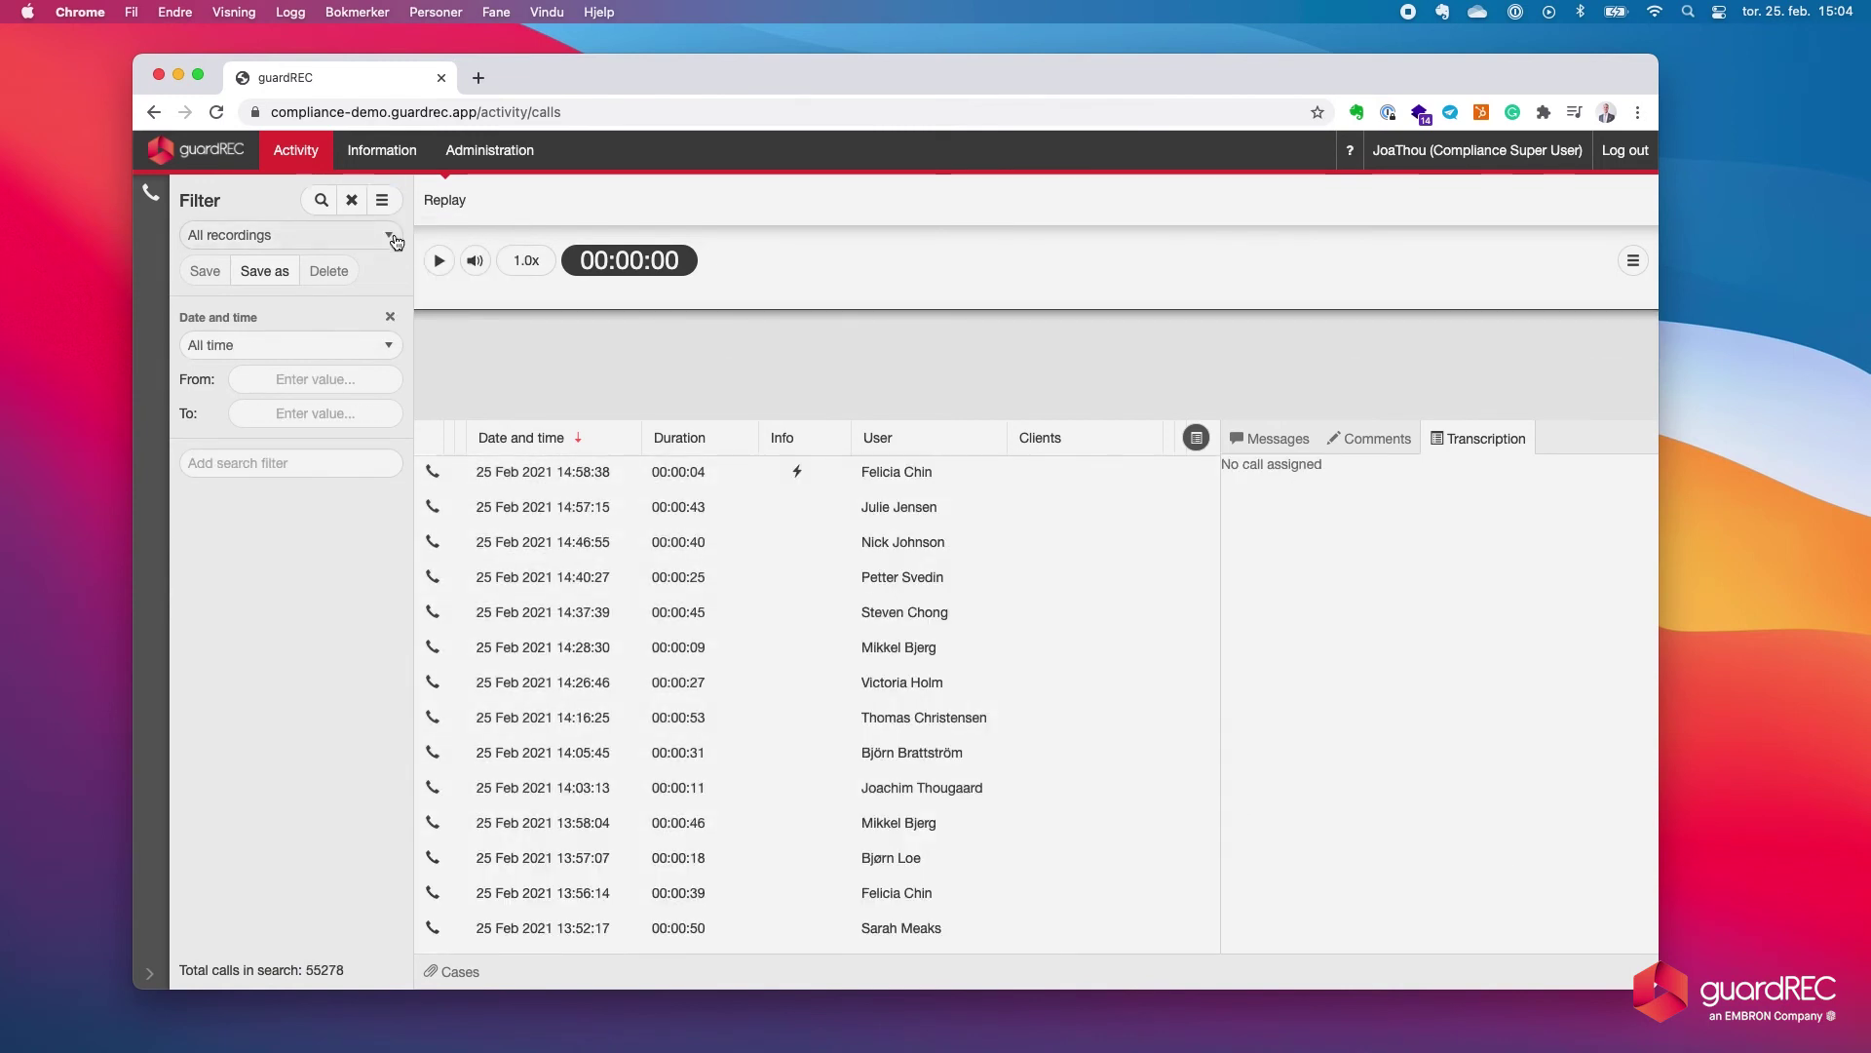
left_click(291, 463)
scroll(263, 595, "down", 5)
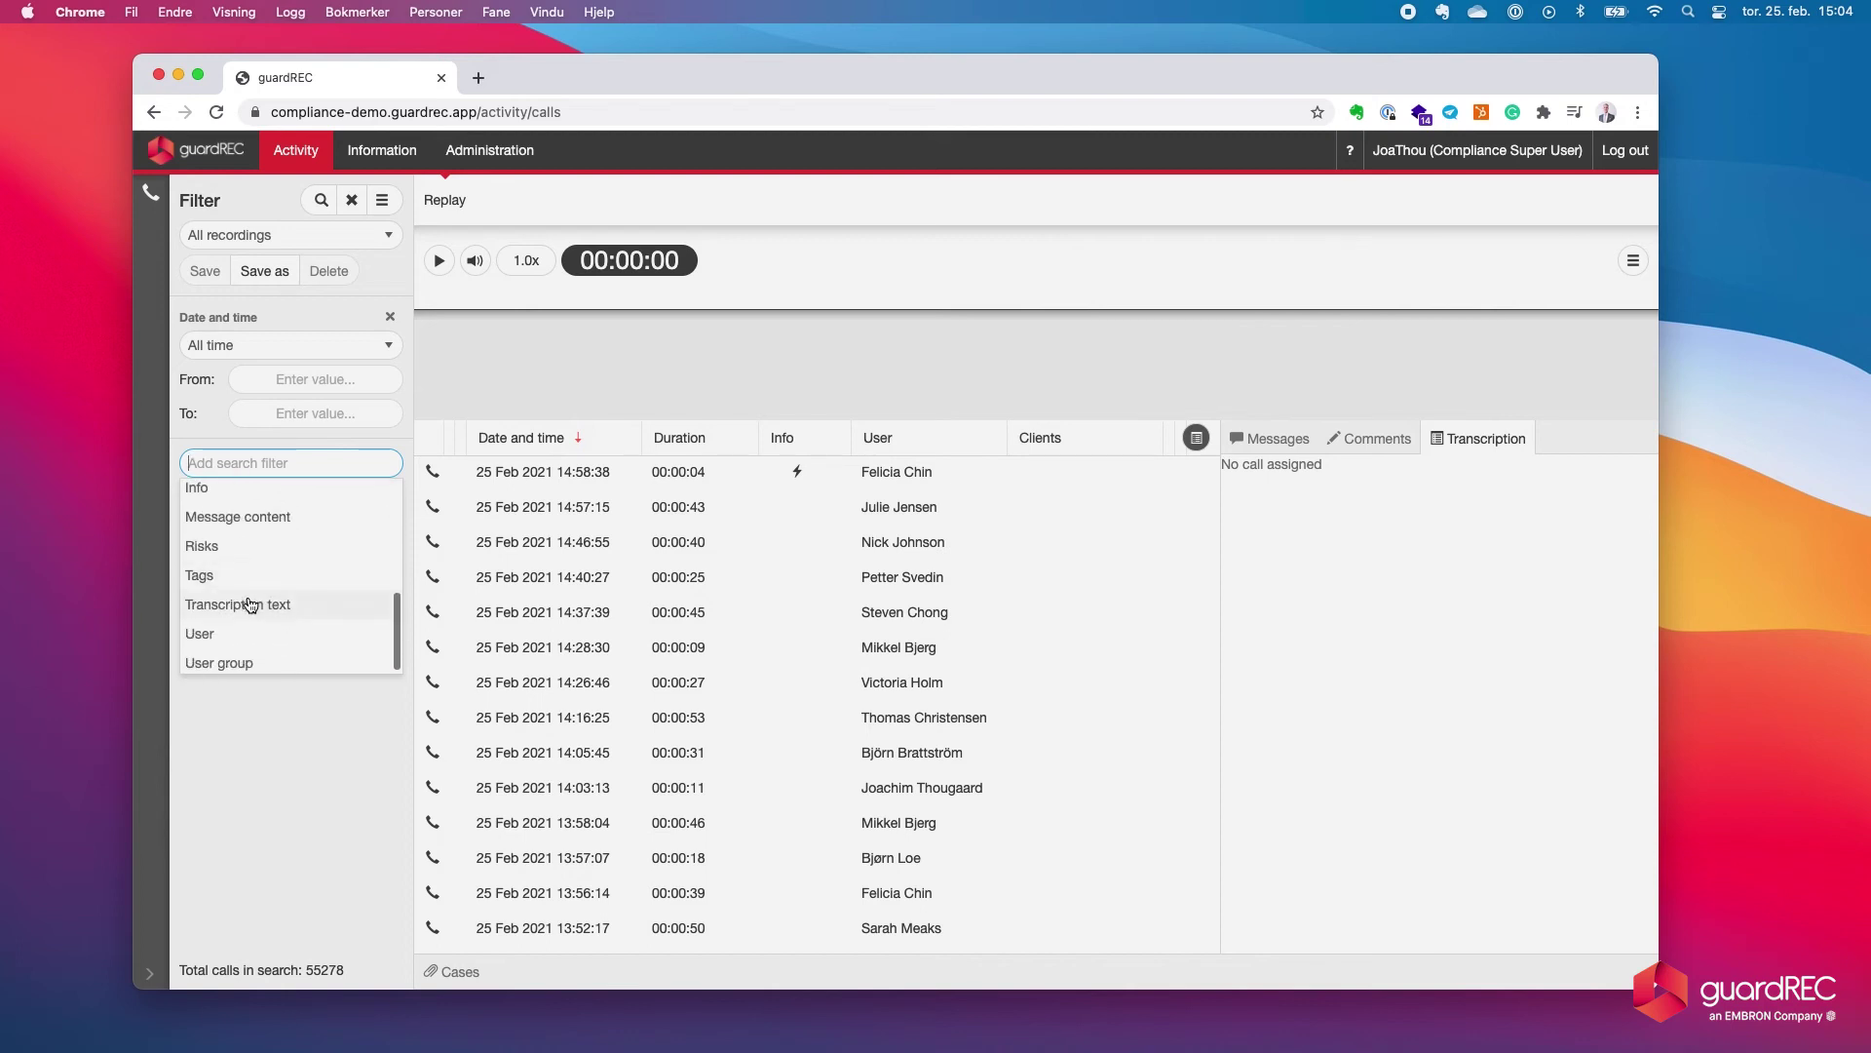
left_click(250, 604)
left_click(253, 489)
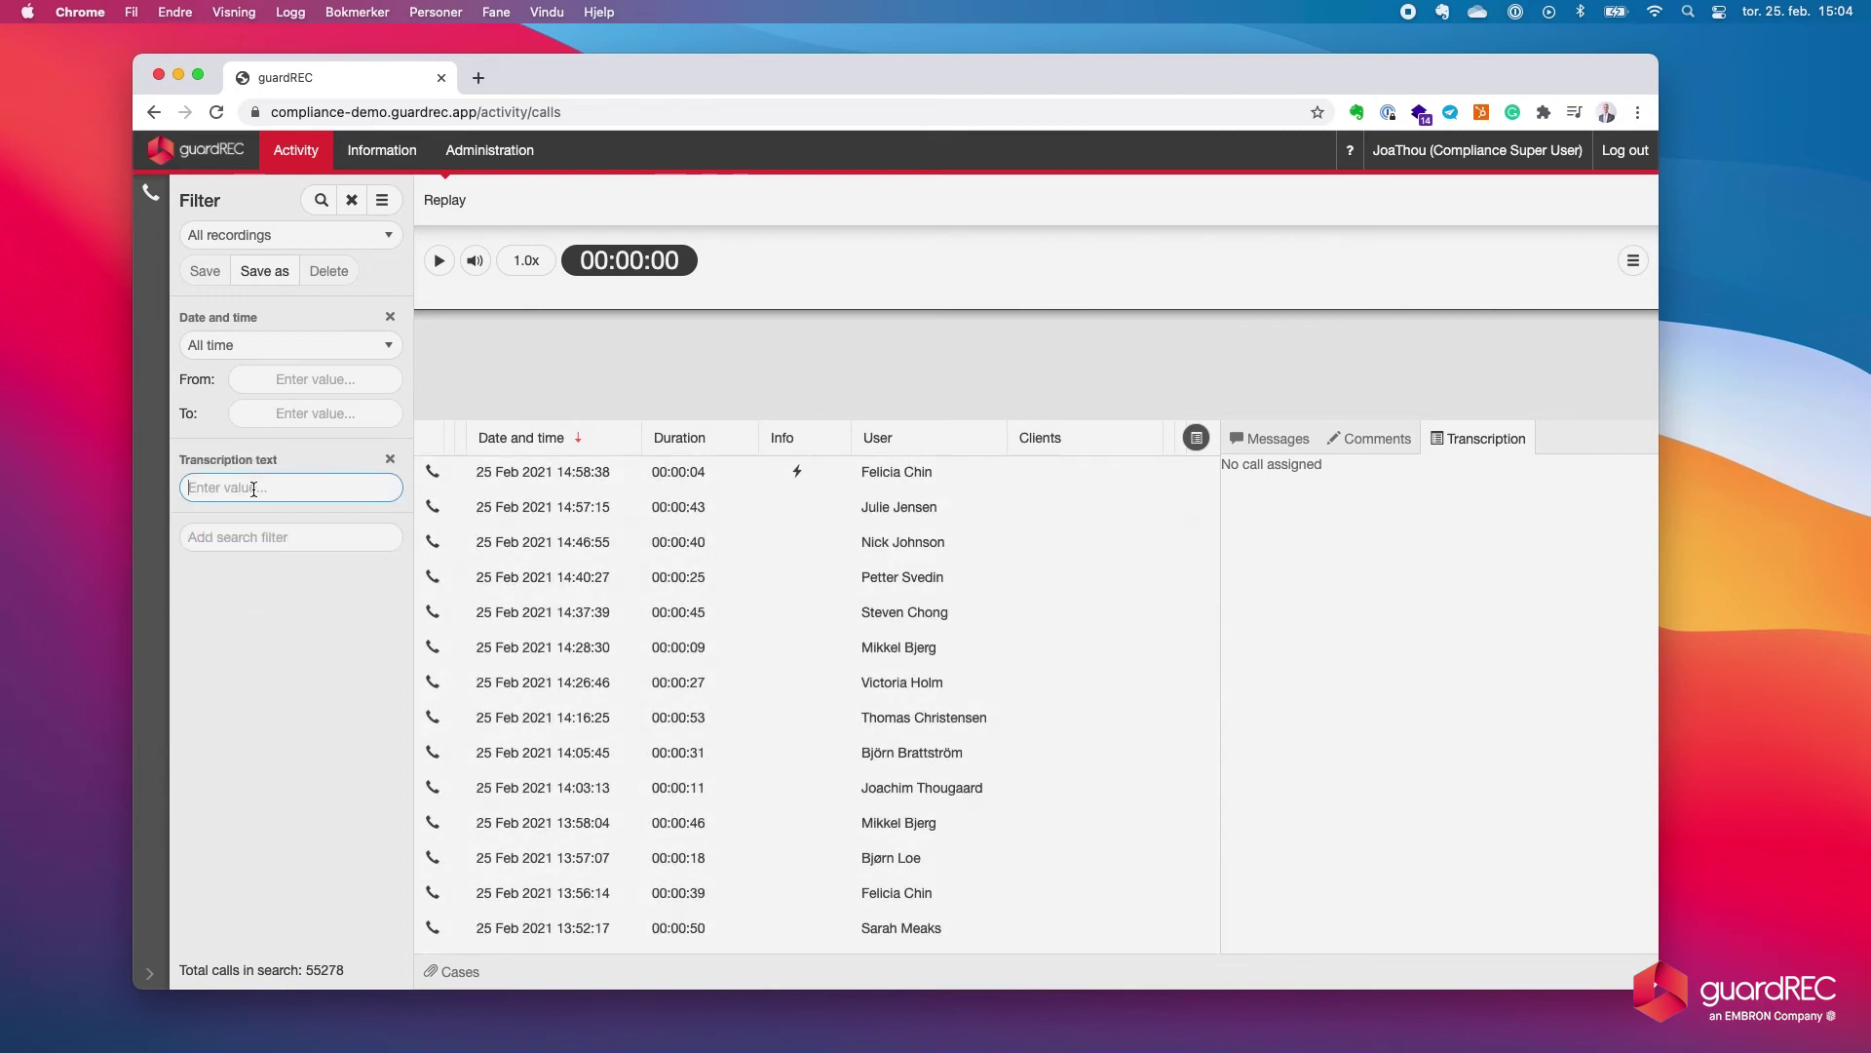
type("risk free investment")
key("Return")
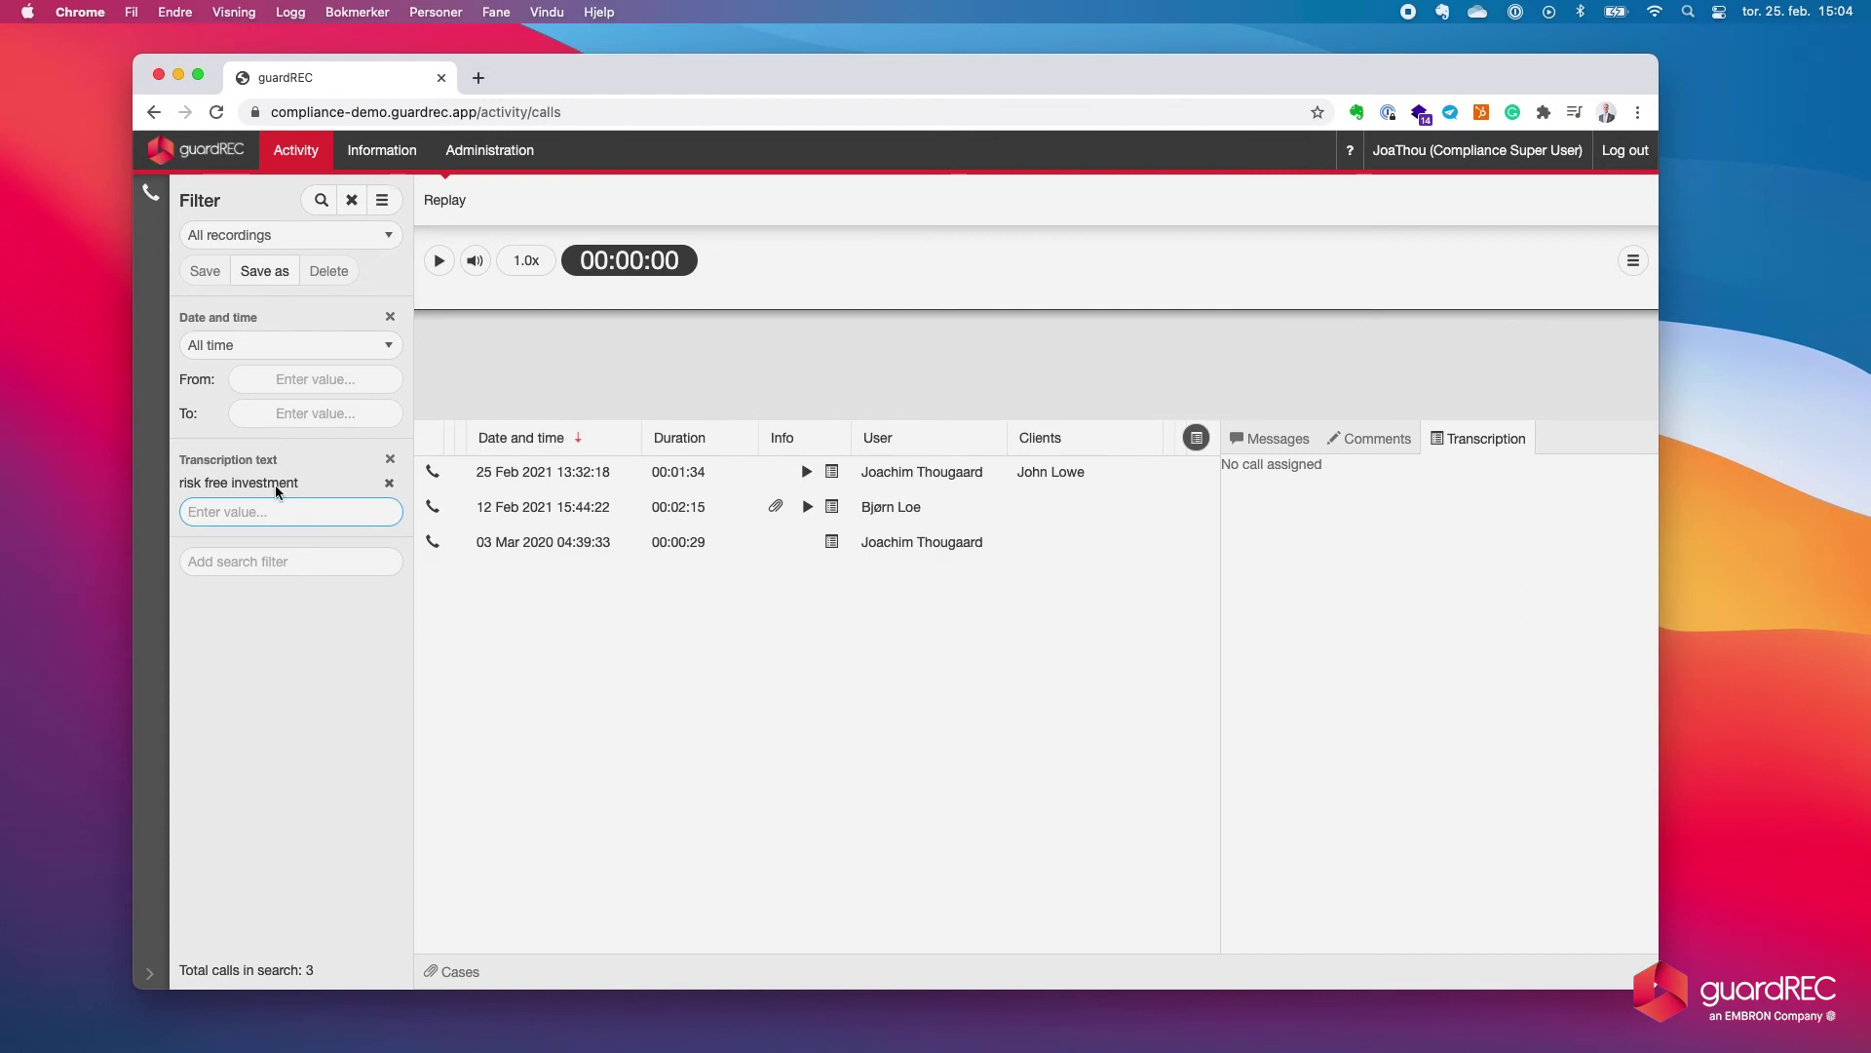
Check the transcription of the 25 Feb 2021 call and add "huge upside" and "guaranteed return" to the transcription text filter
left_click(550, 474)
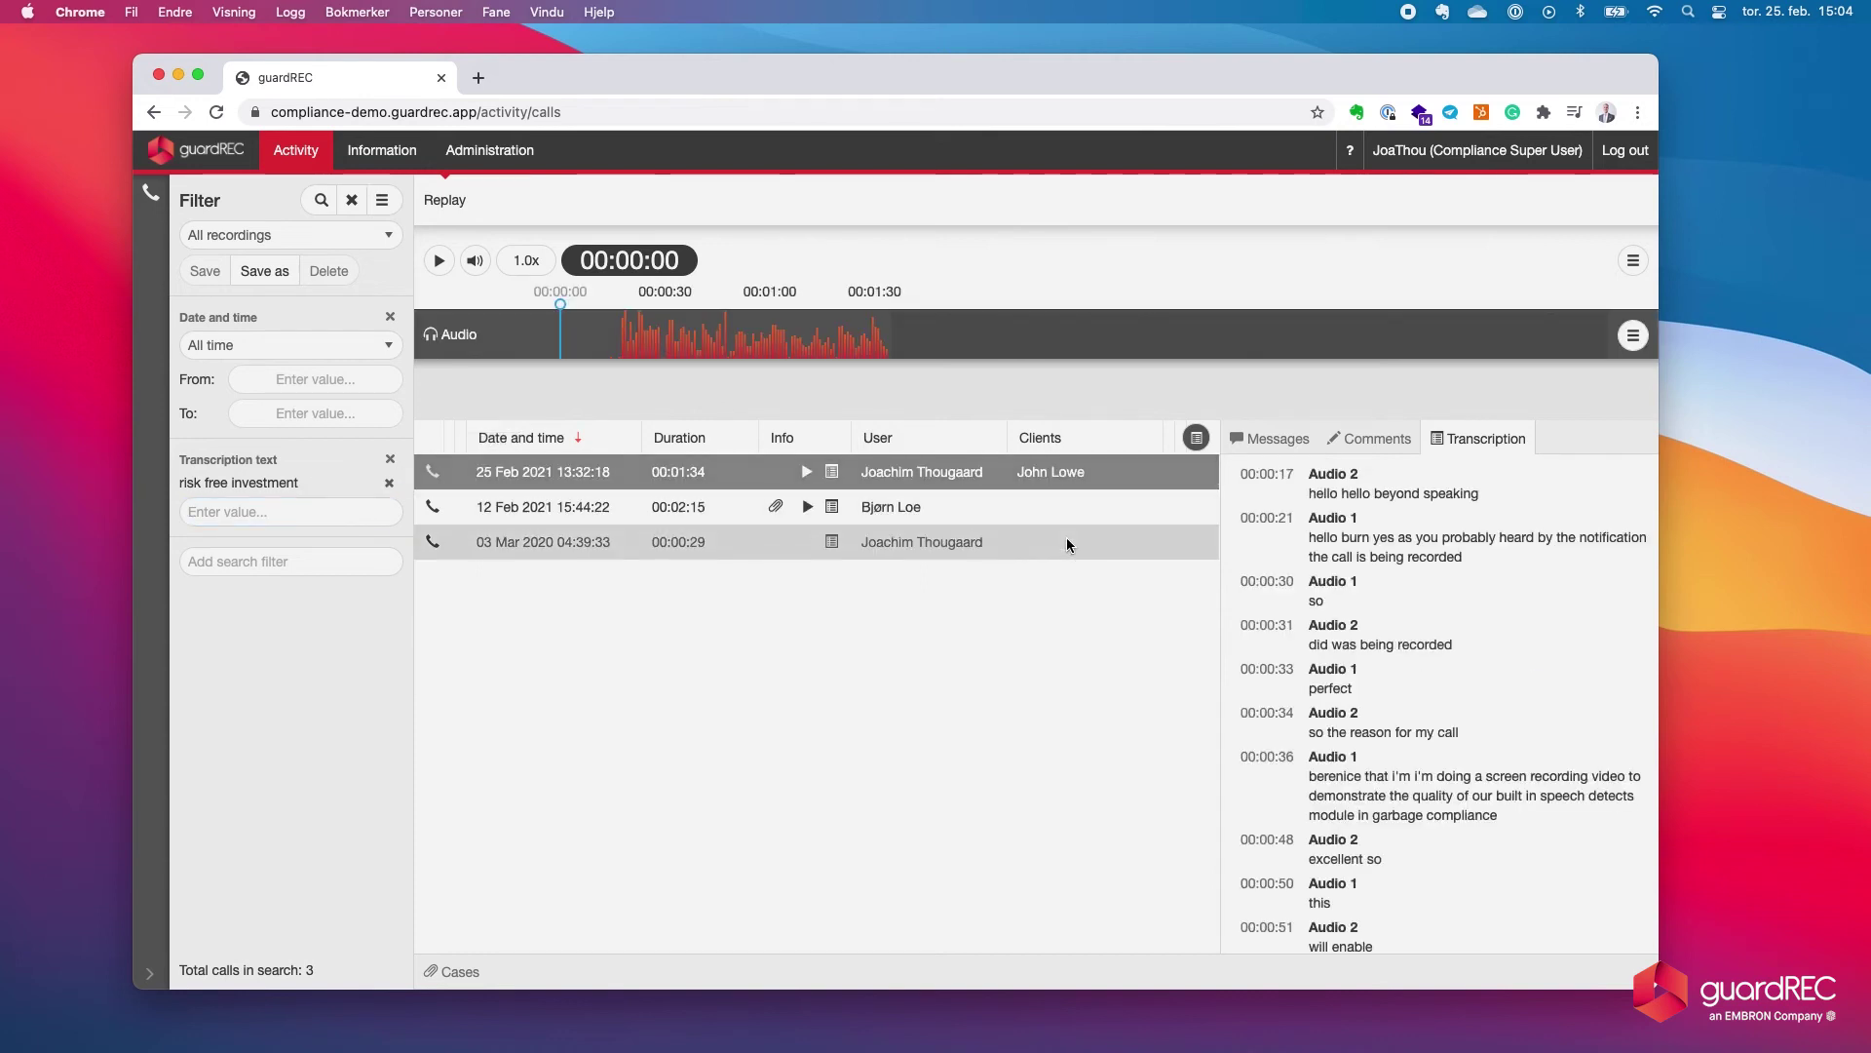
scroll(1437, 748, "down", 4)
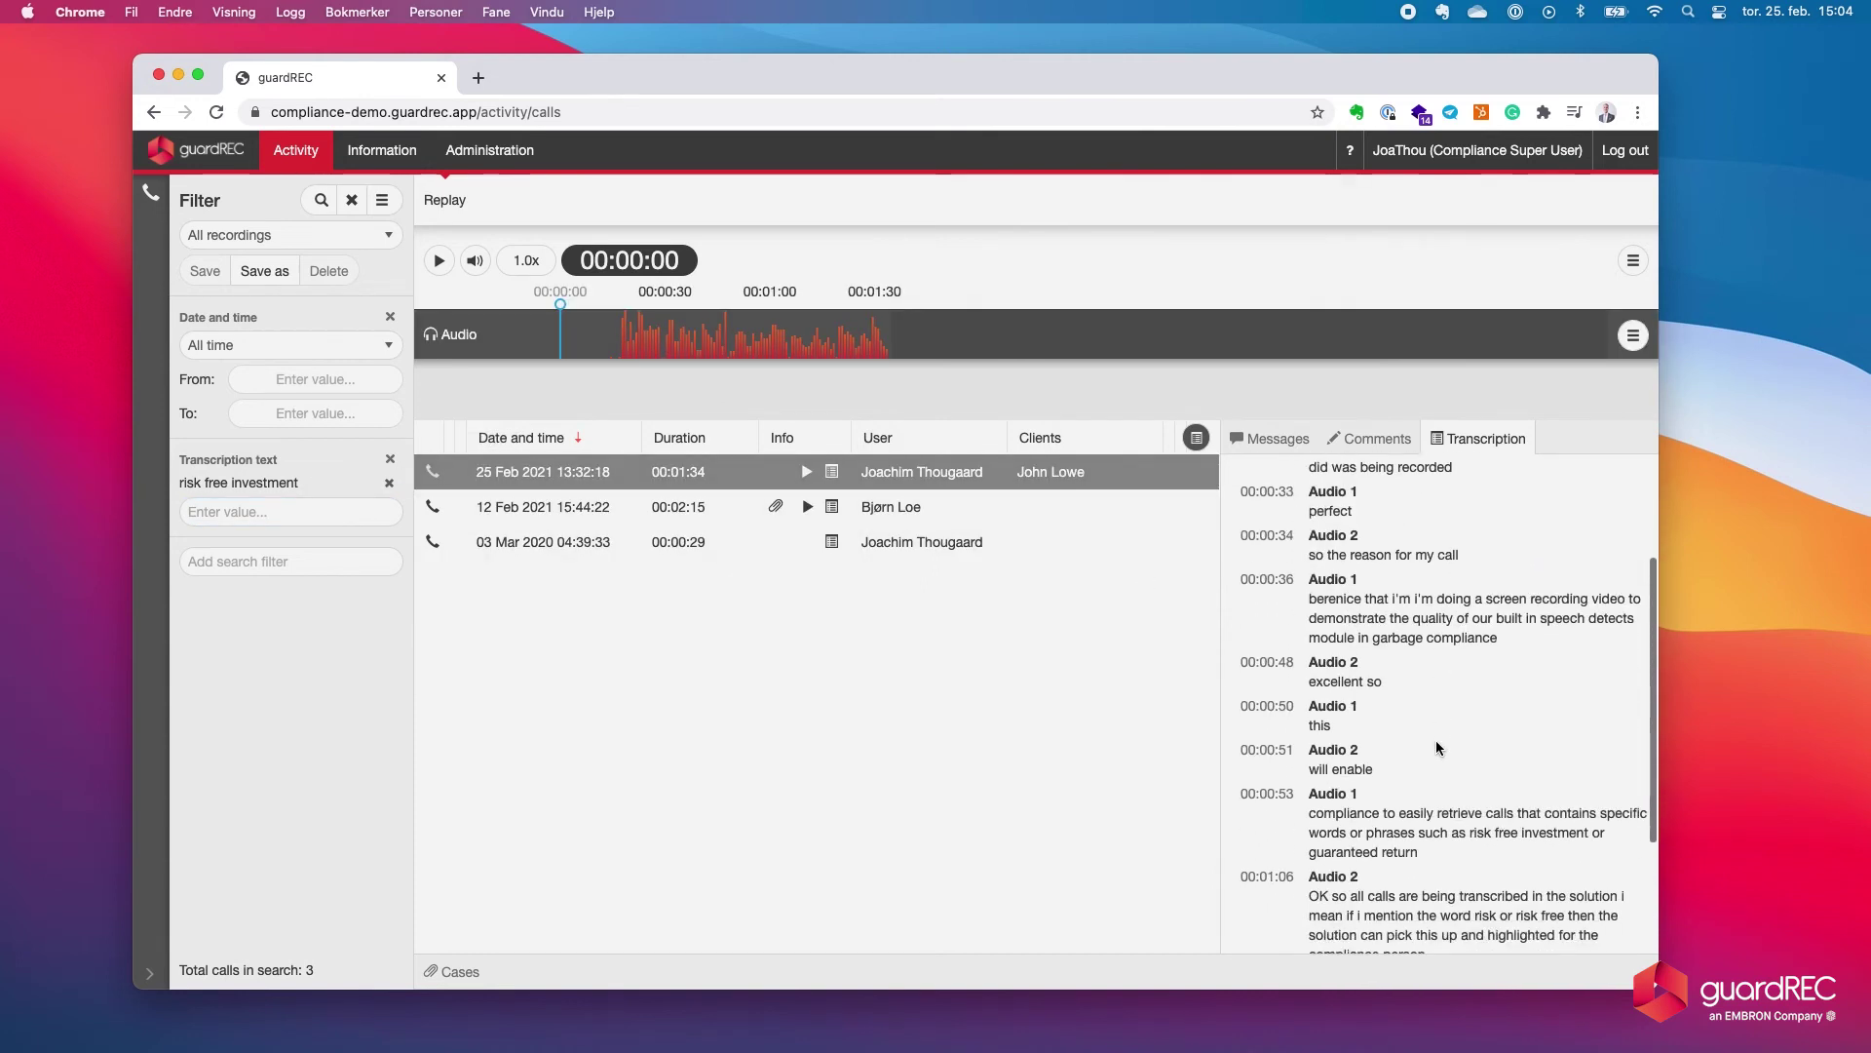
left_click(215, 513)
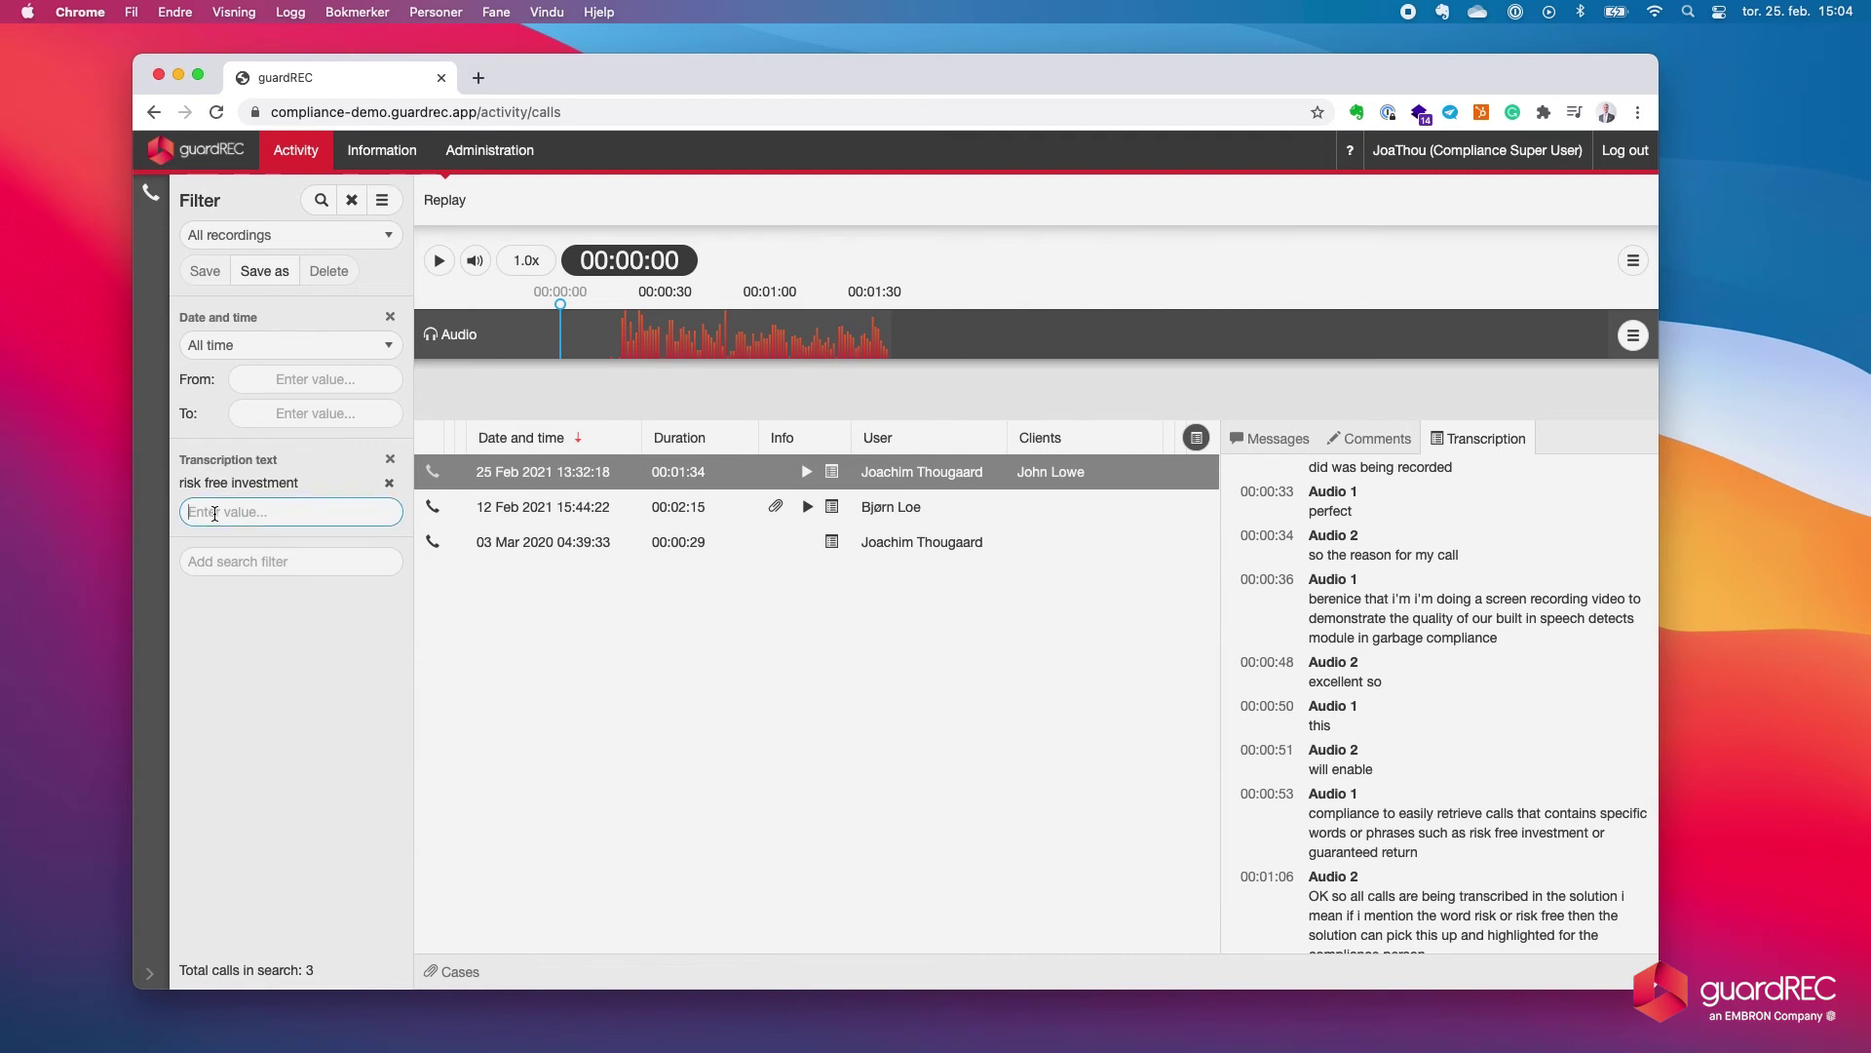
type("huge upside")
key("Return")
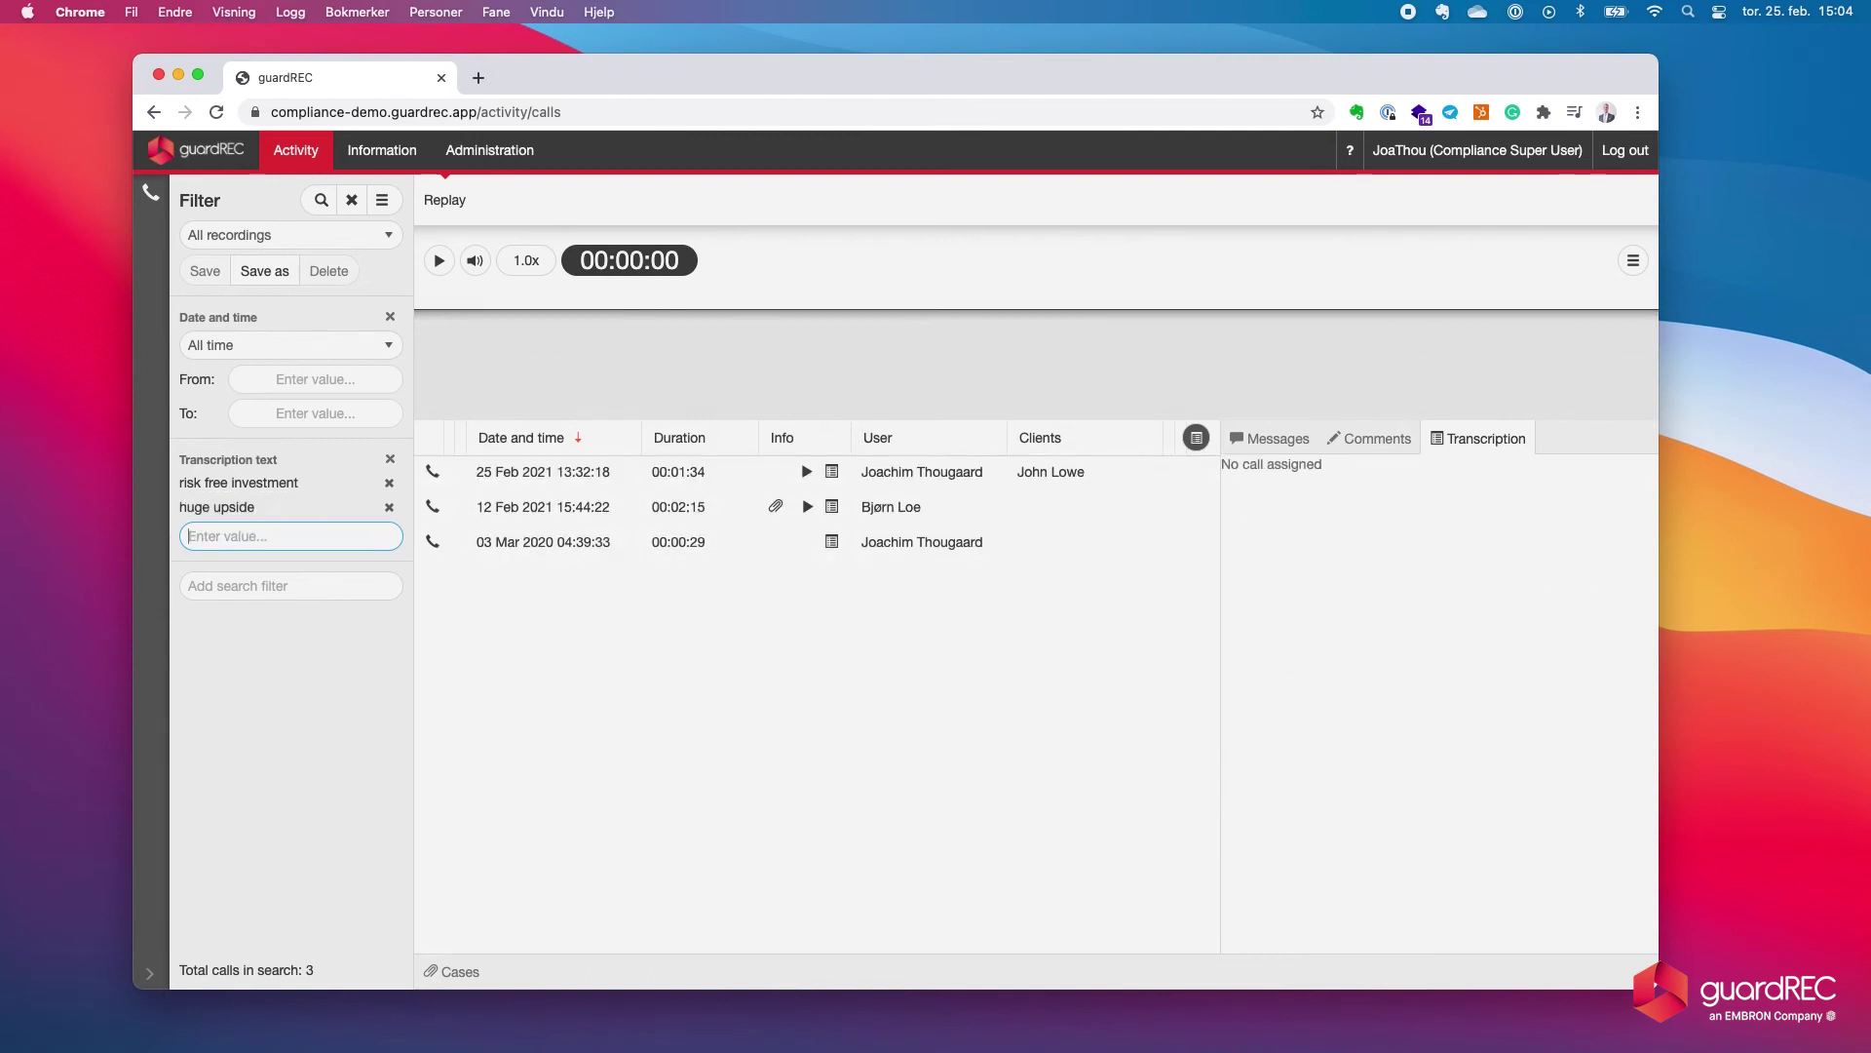
type("guaranteed return")
key("Return")
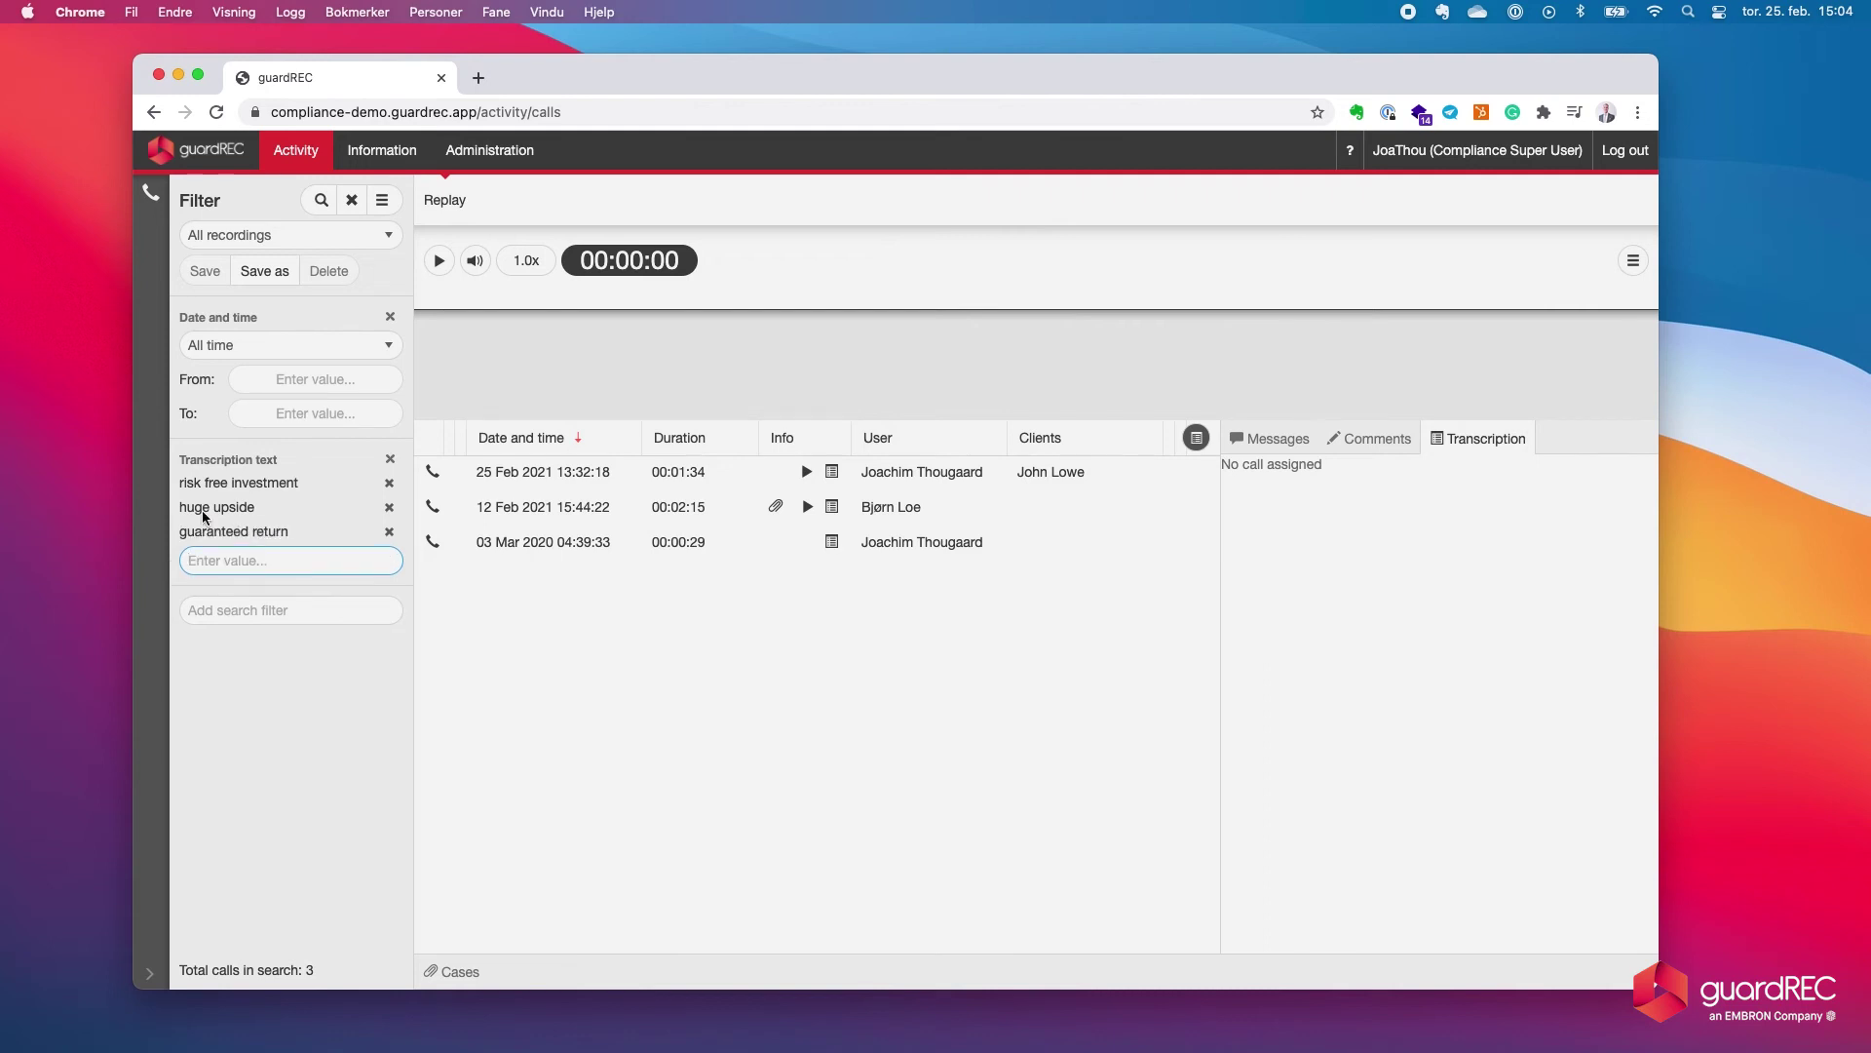
Save the current search filter under the title "Review queue: Low risk demo"
left_click(259, 270)
left_click(832, 273)
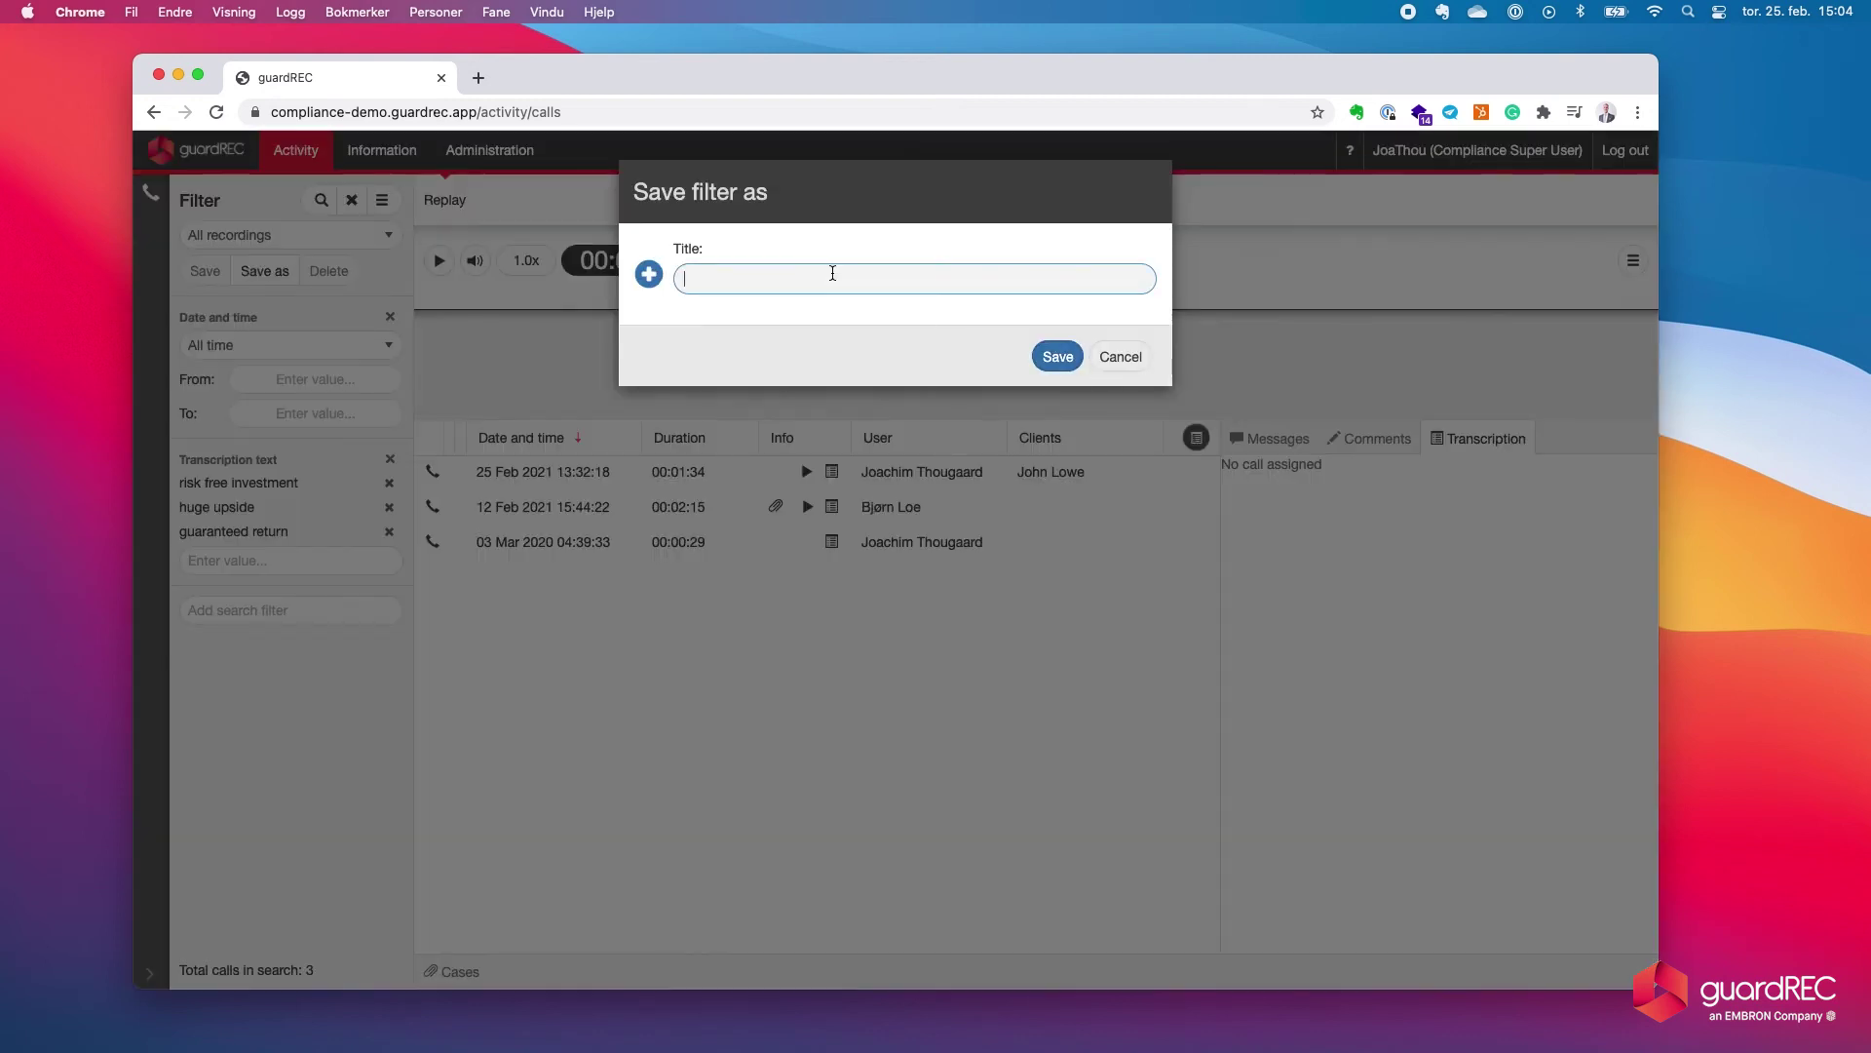
type("Review queue: Low risk demo")
left_click(1044, 358)
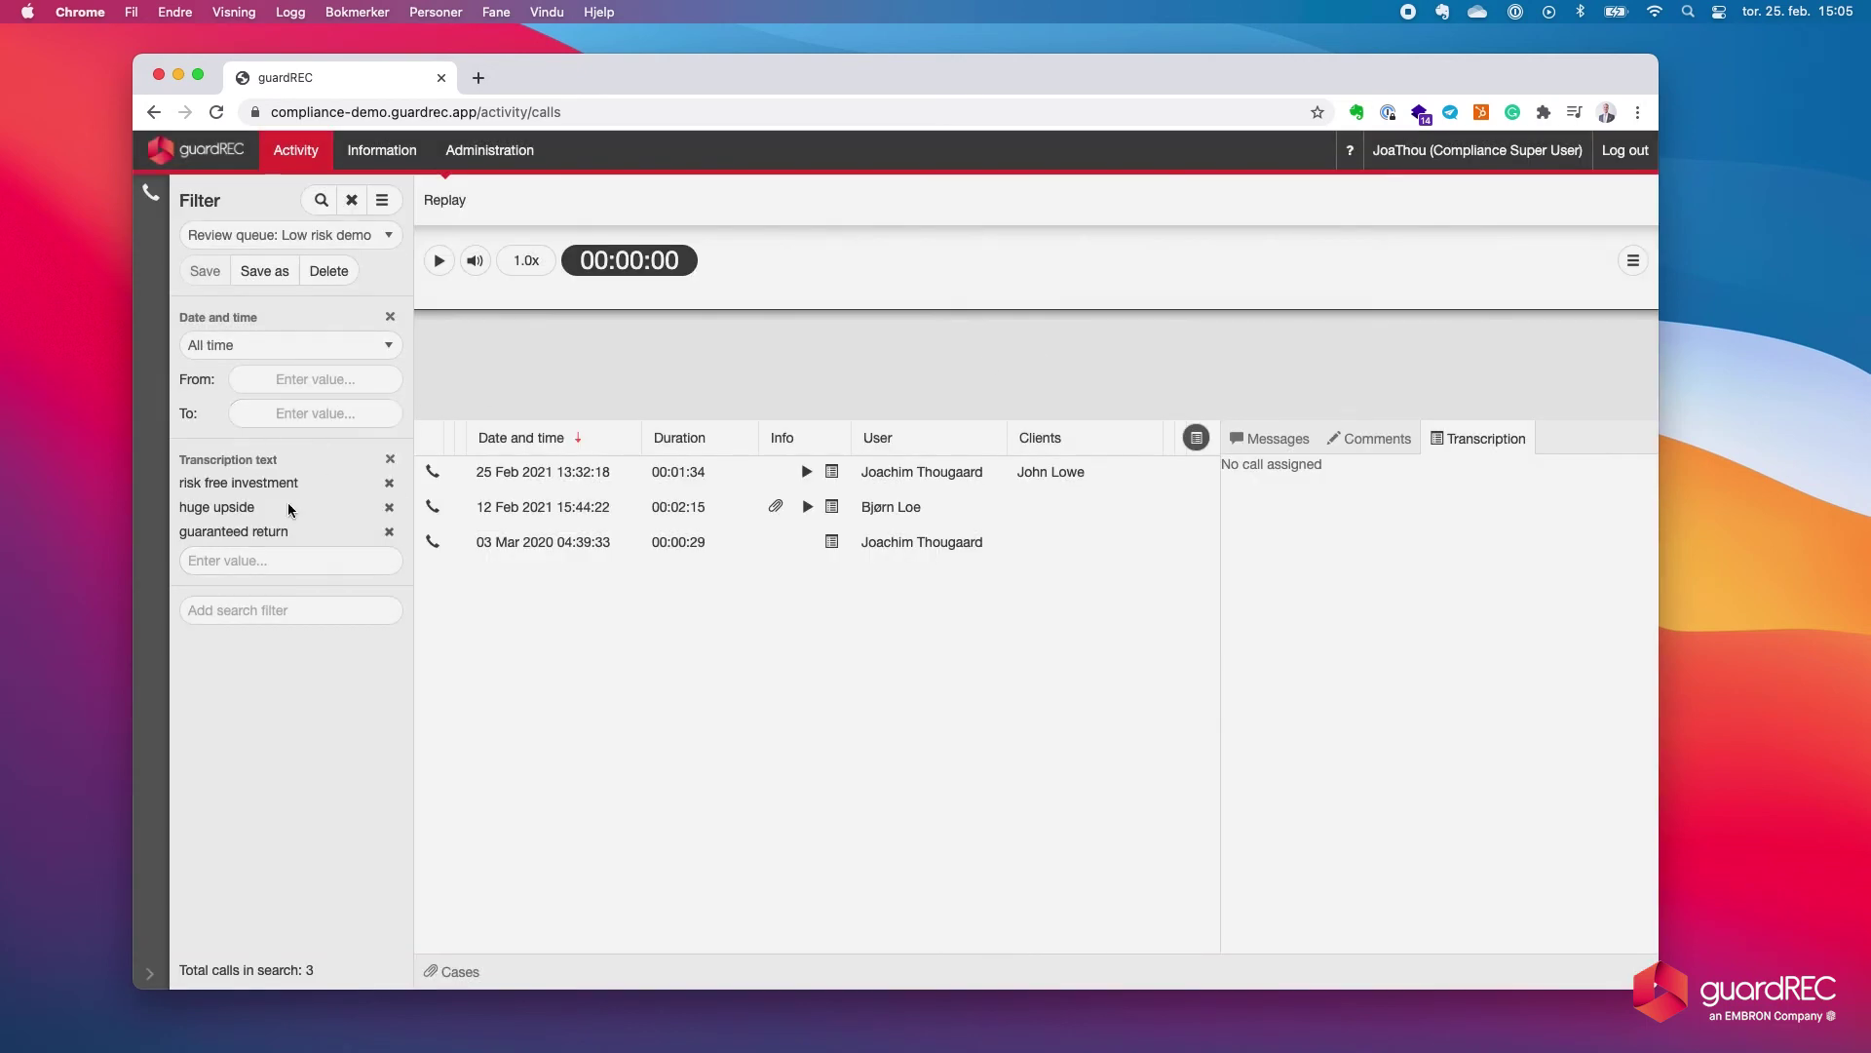
View the recordings matched by the saved filter "Review Queue: Low risk" and return to "Review queue: Low risk demo"
left_click(378, 244)
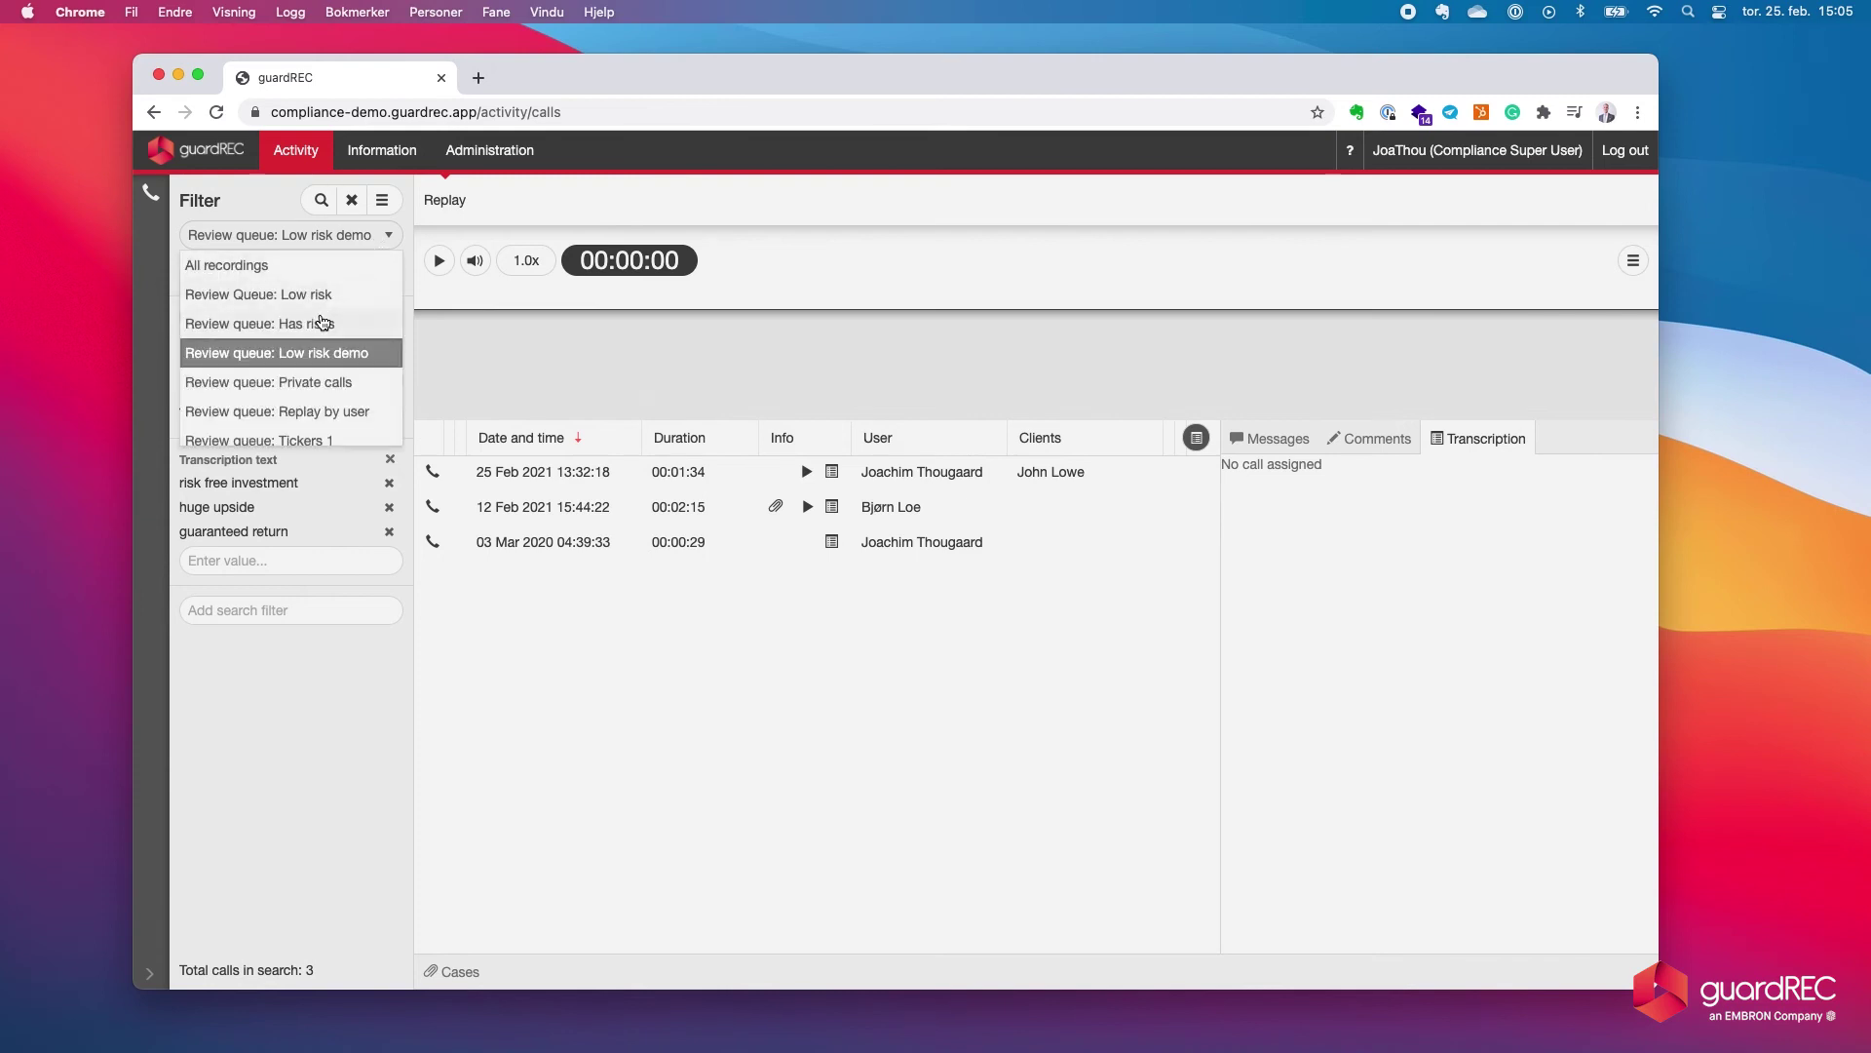
left_click(318, 305)
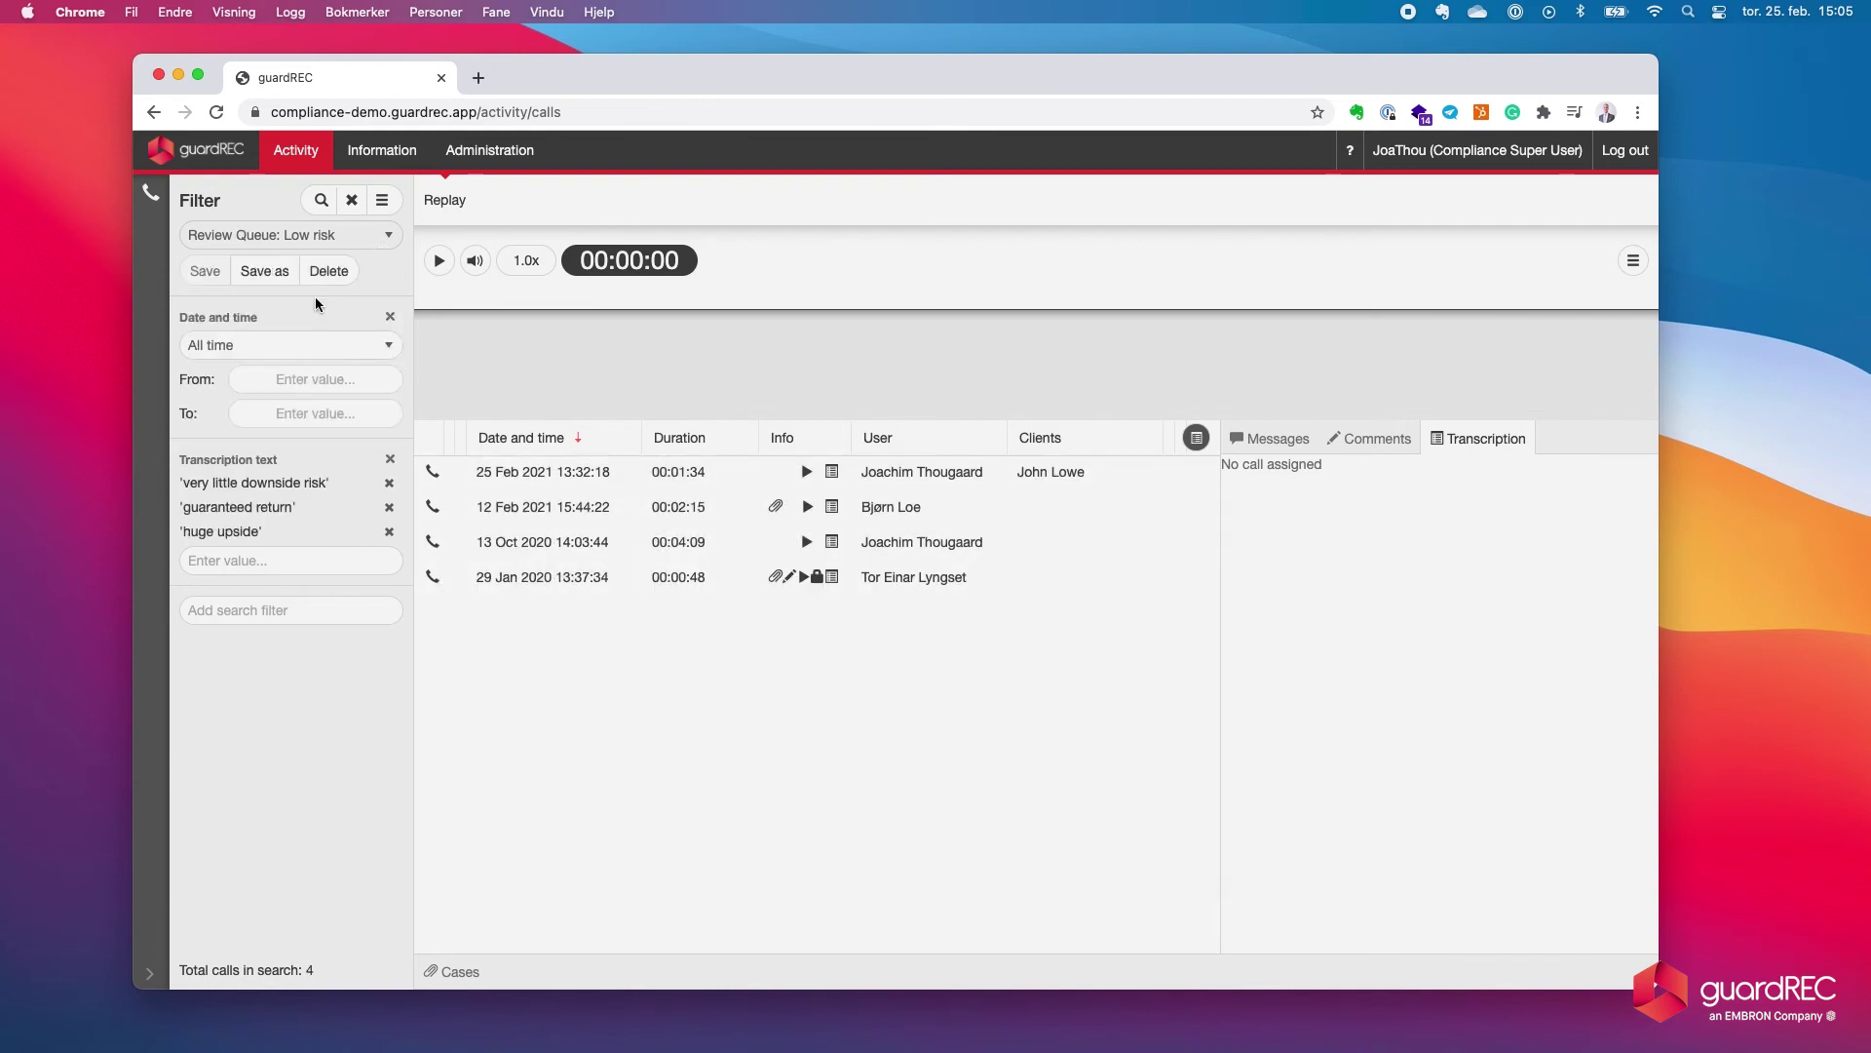
left_click(341, 244)
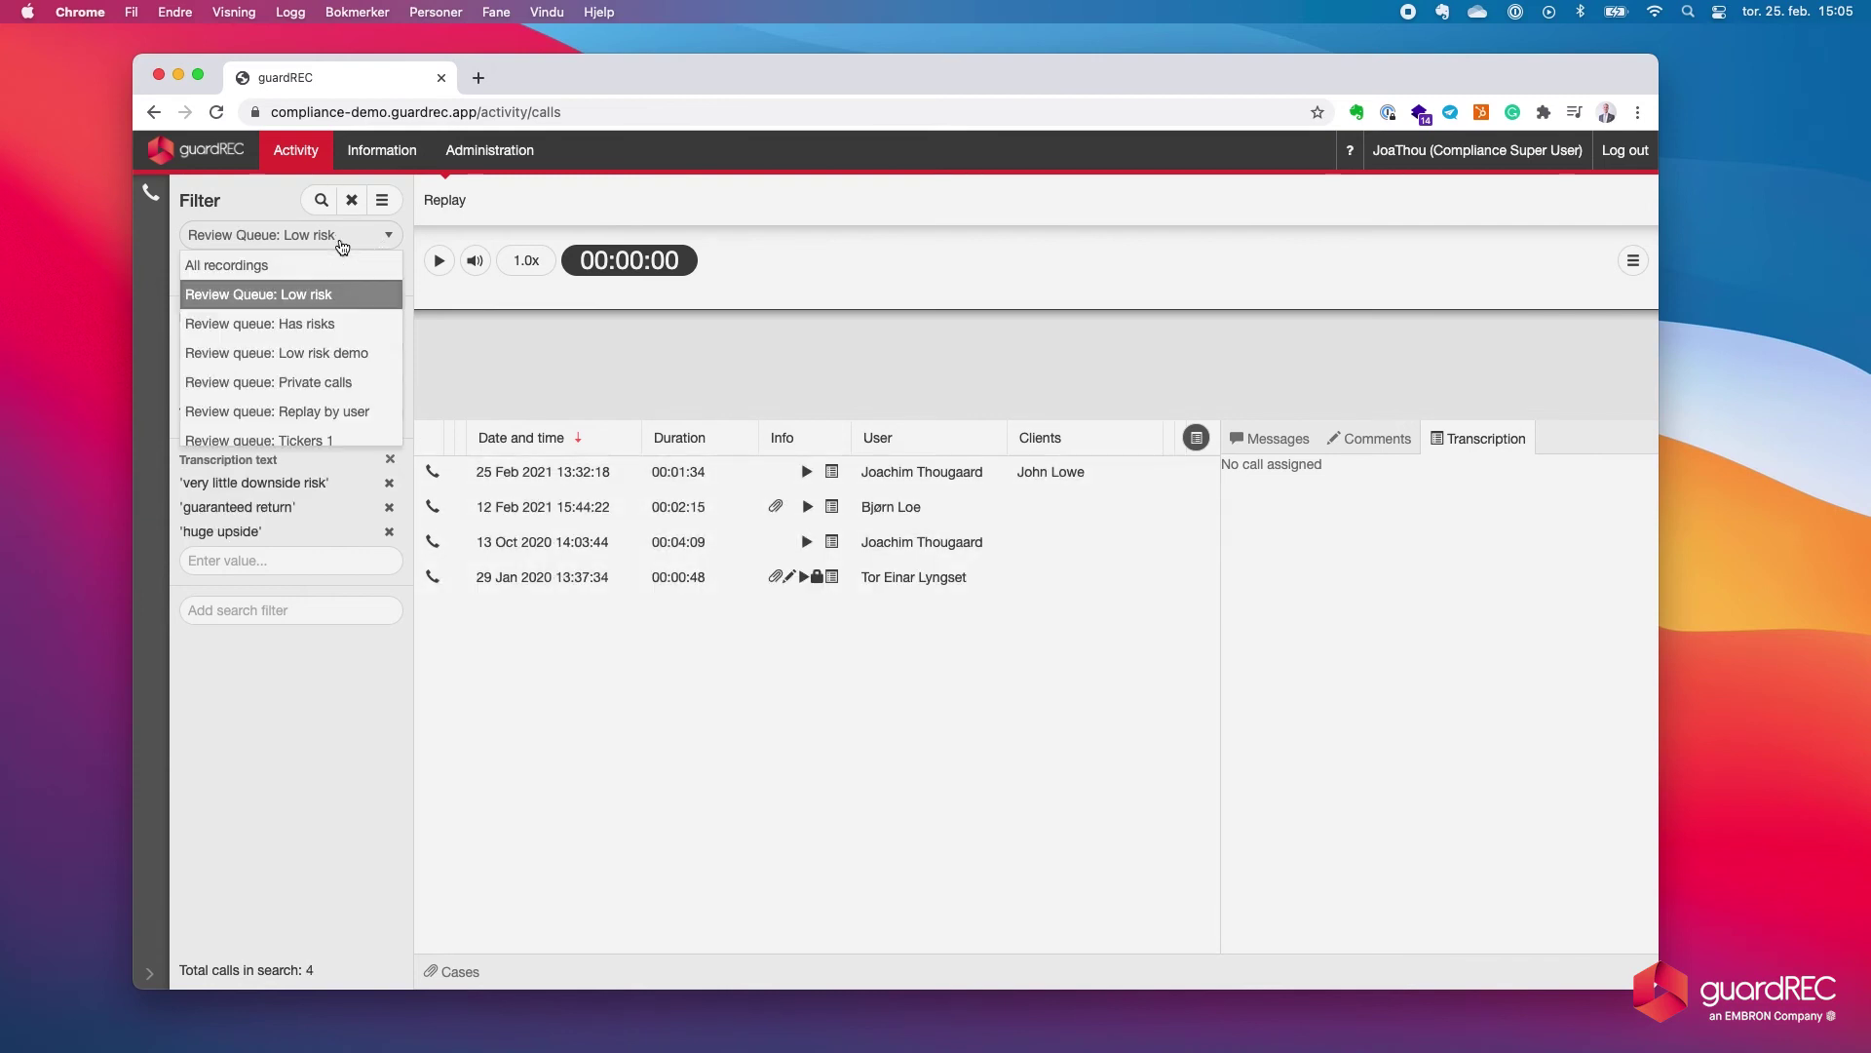
left_click(277, 356)
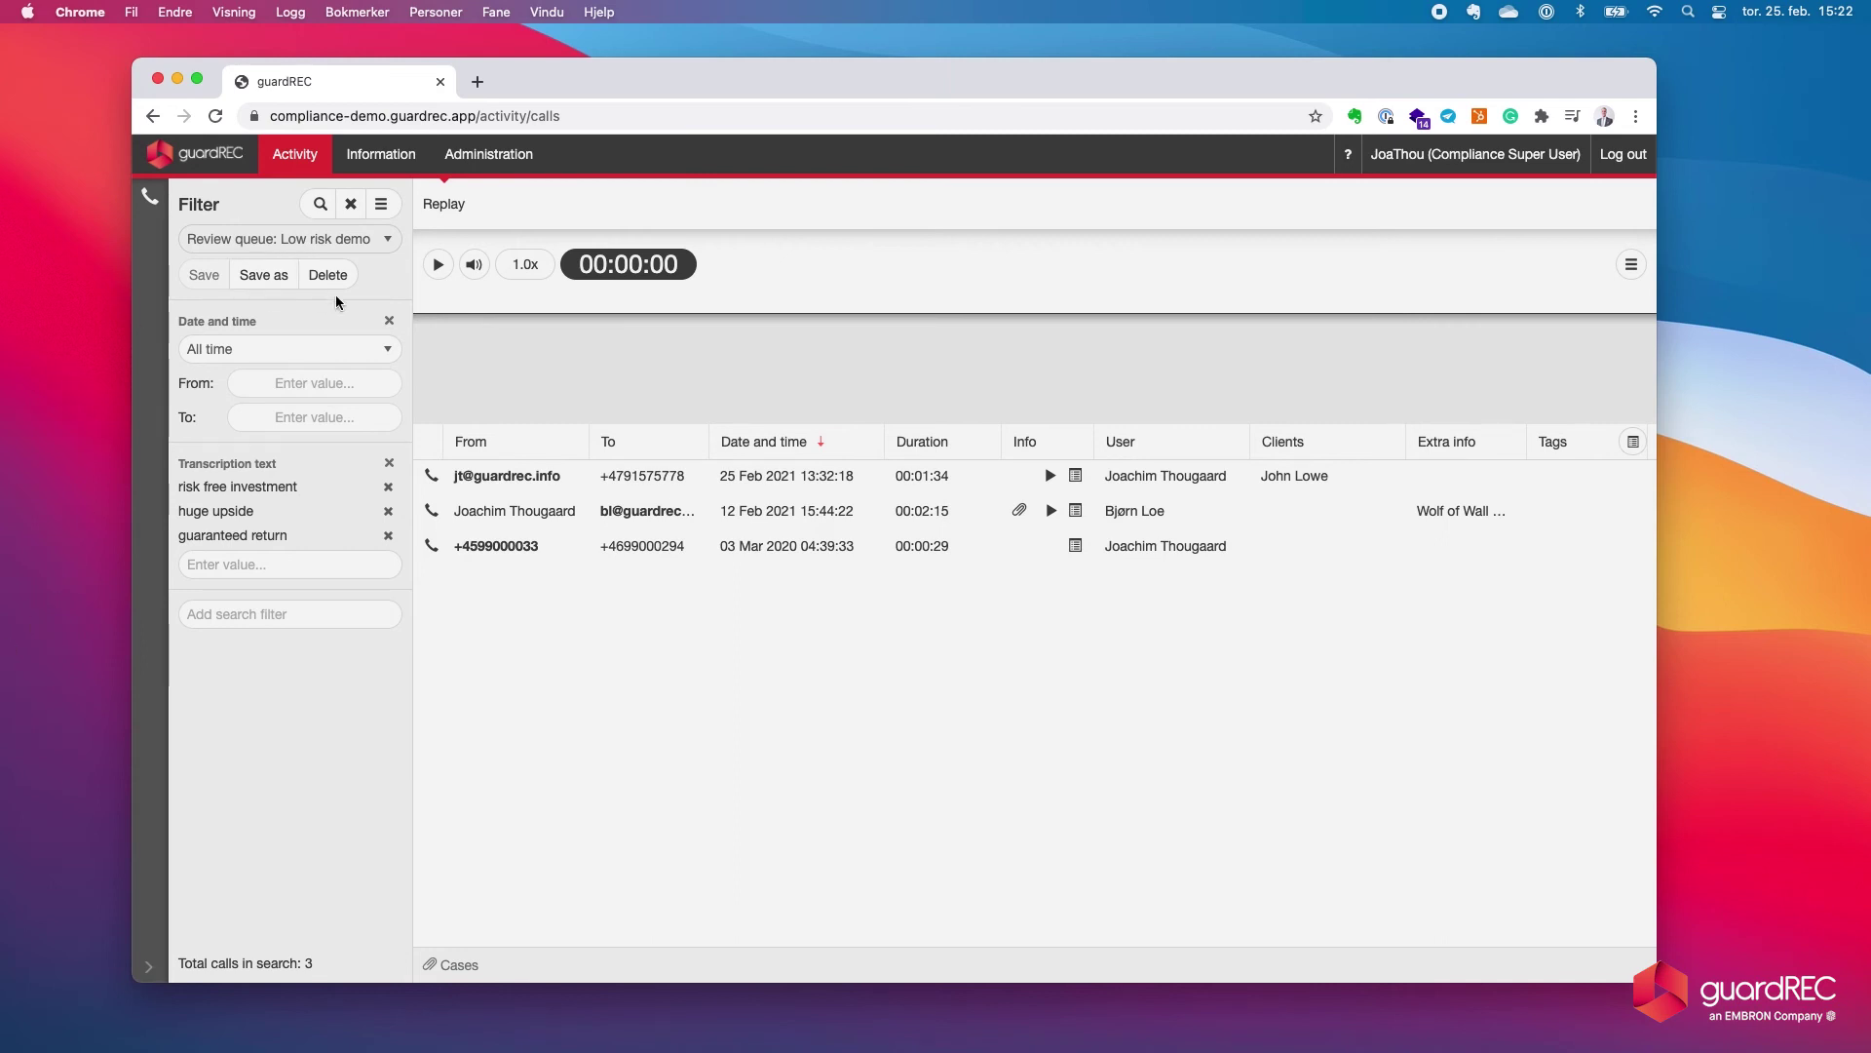
Apply the saved filter "Review queue: Tickers 1" to the recordings
left_click(379, 241)
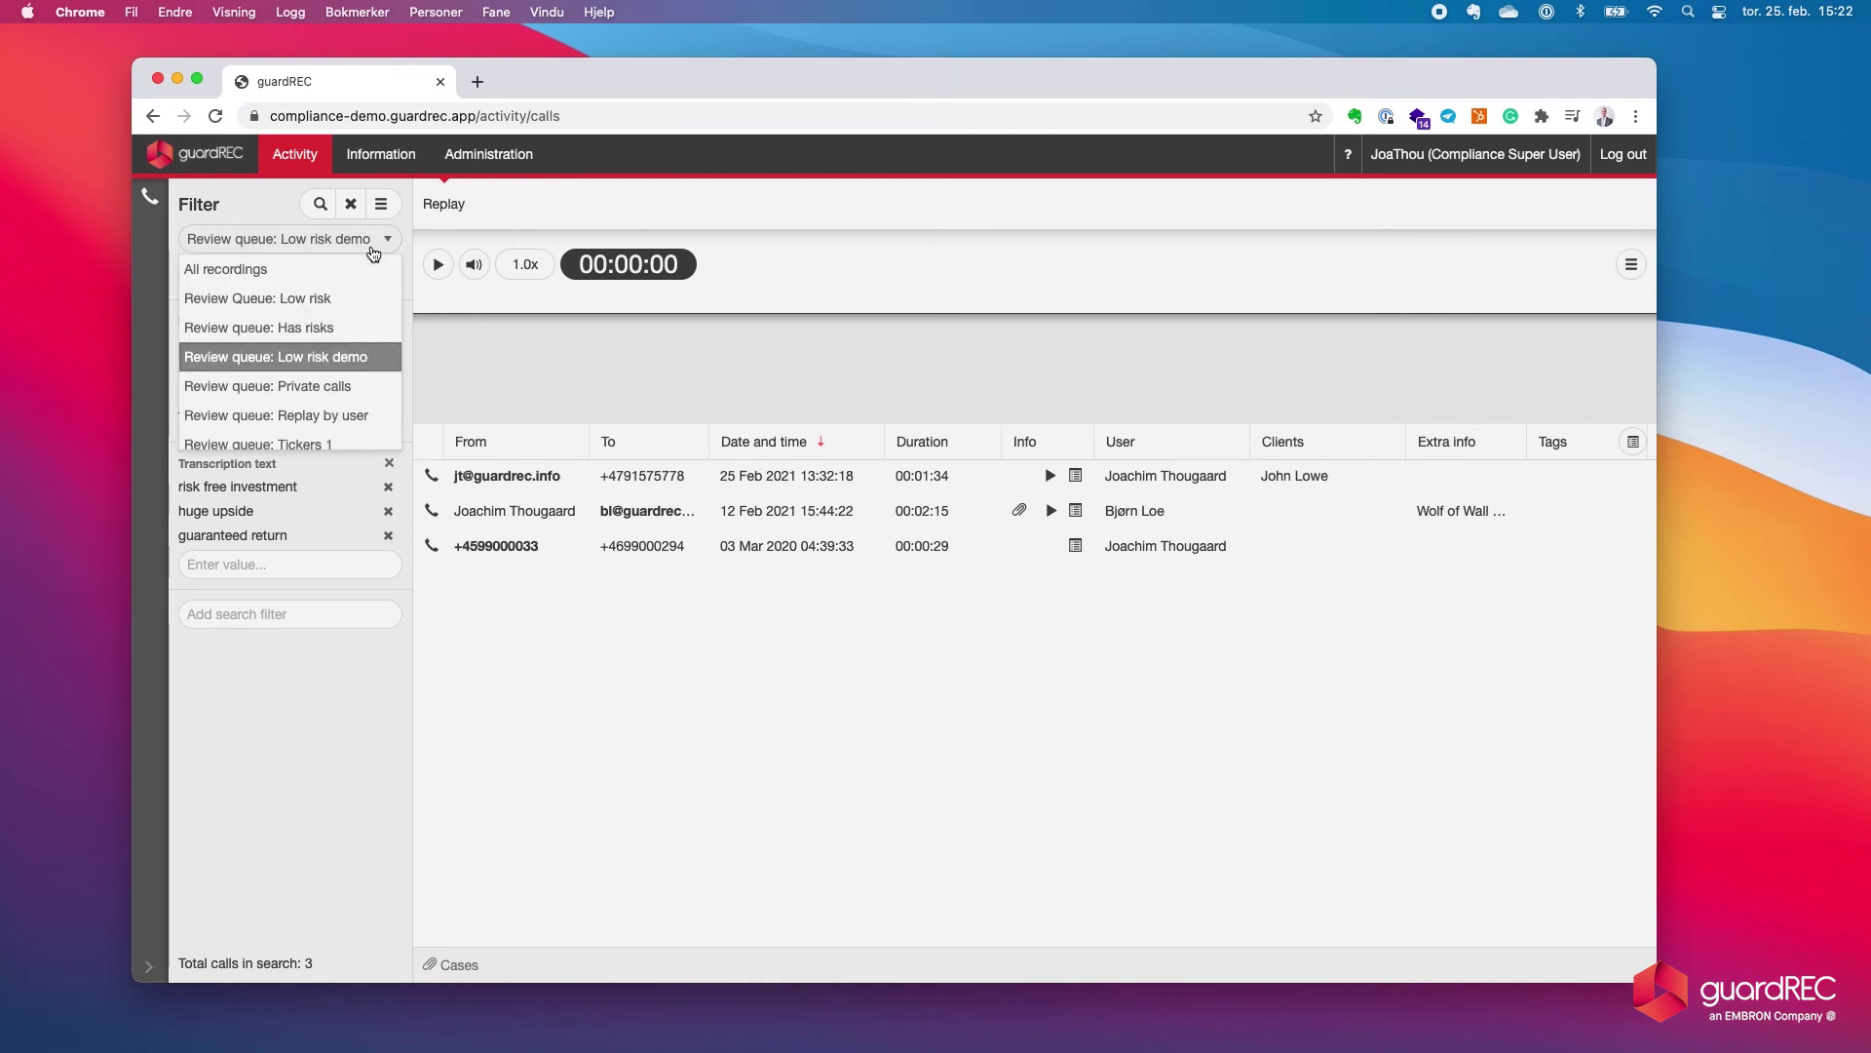
scroll(312, 342, "down", 2)
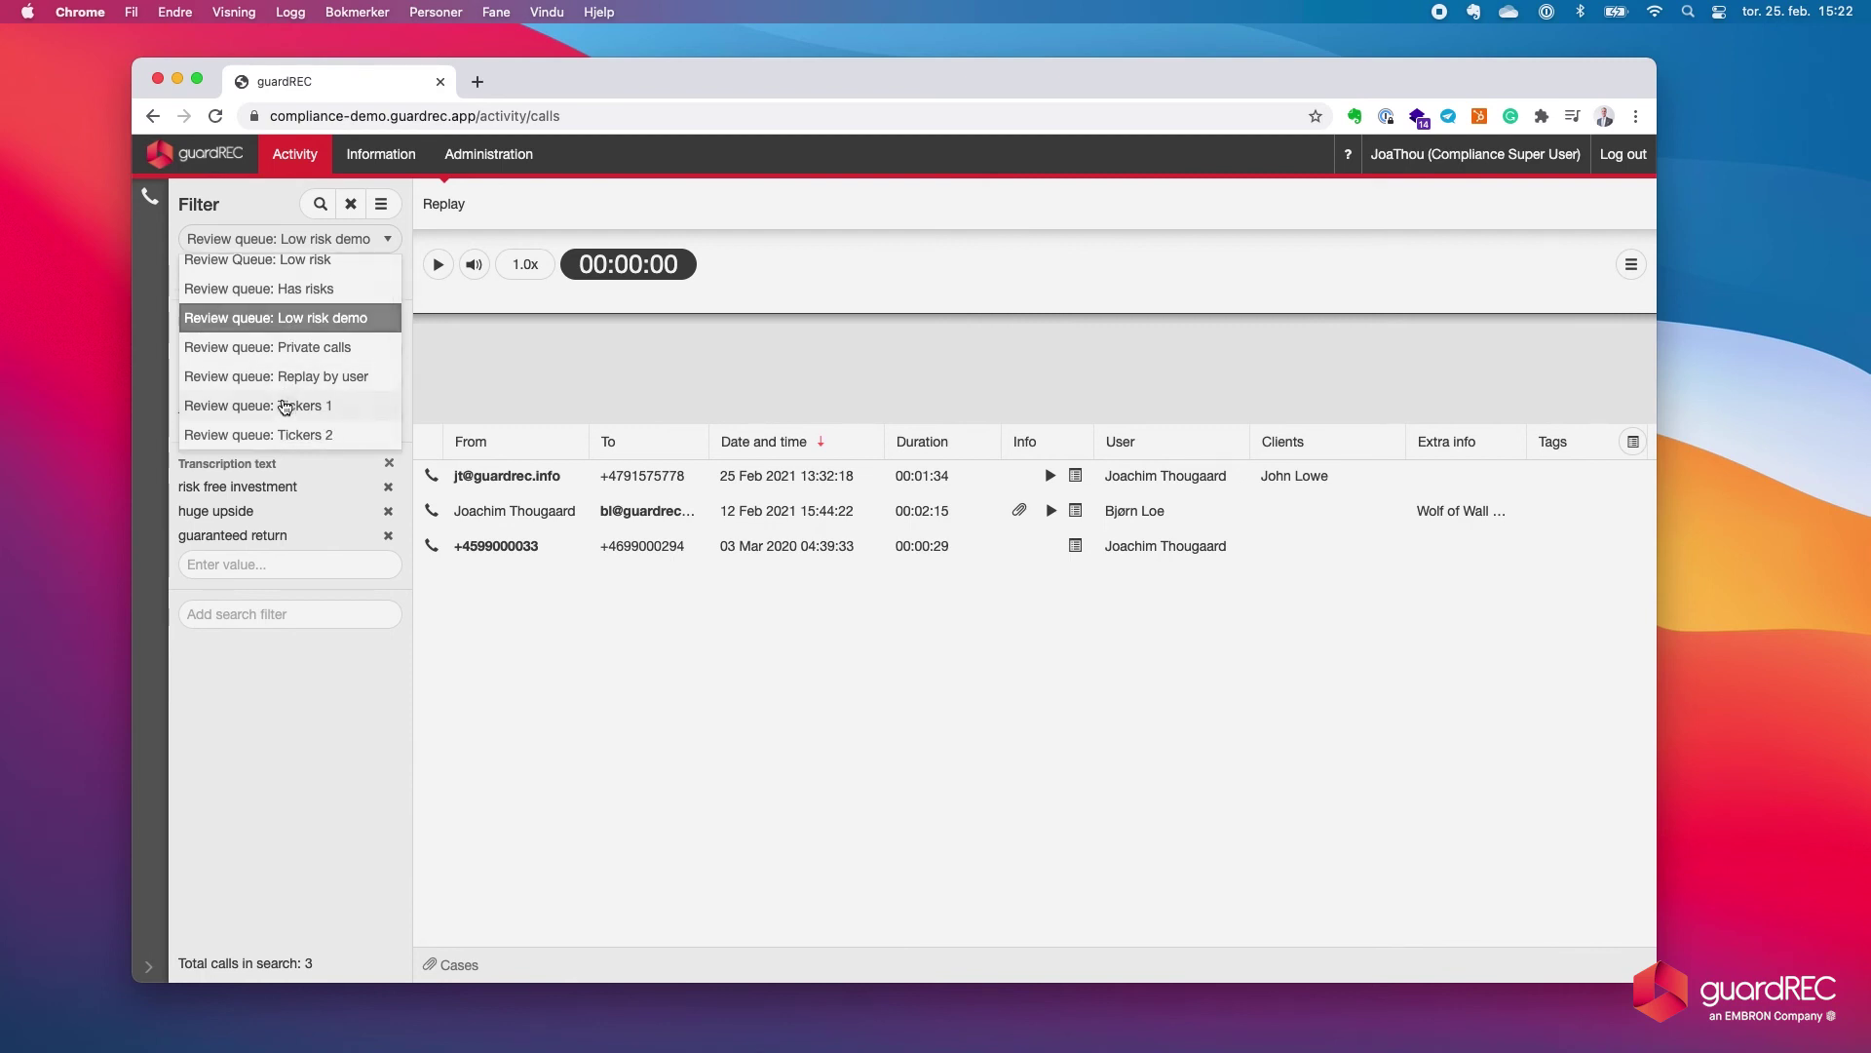
left_click(281, 403)
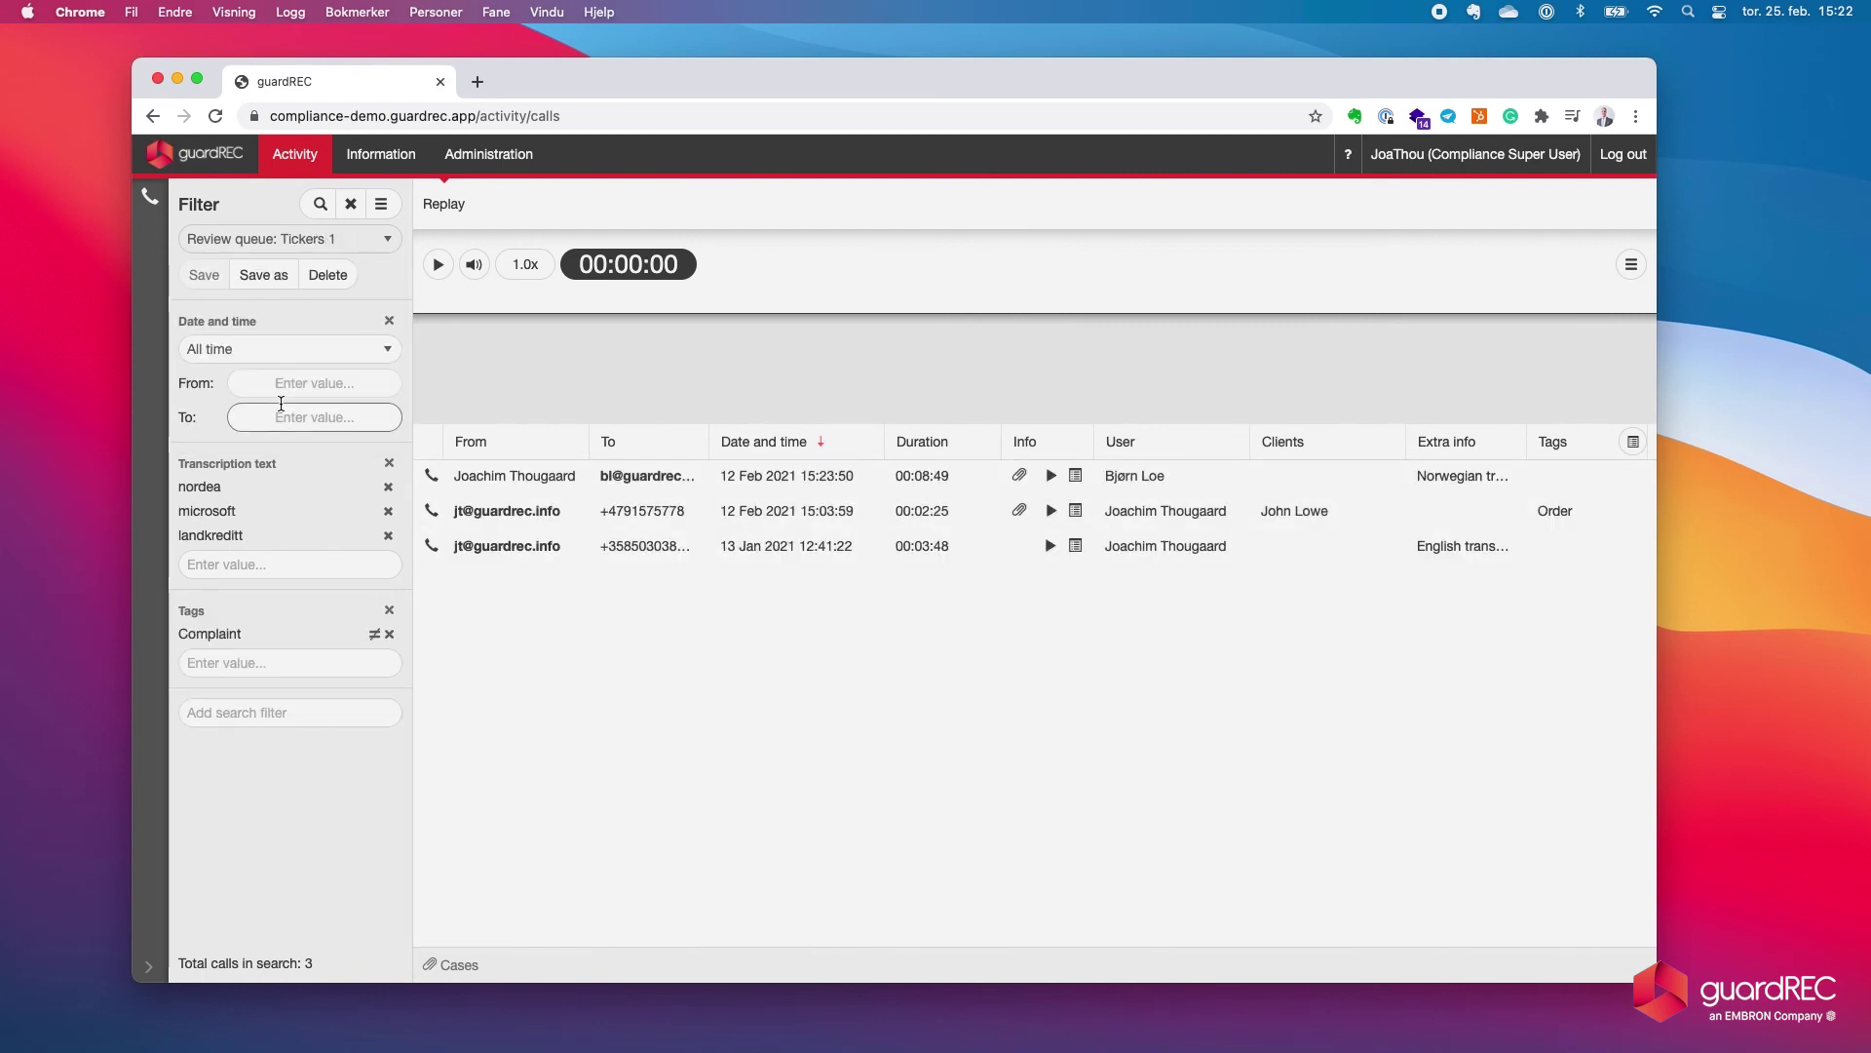
Display the transcription of the 12 Feb 2021 15:23:50 call and read through its opening minutes, returning to the entry at 00:01:21
left_click(463, 475)
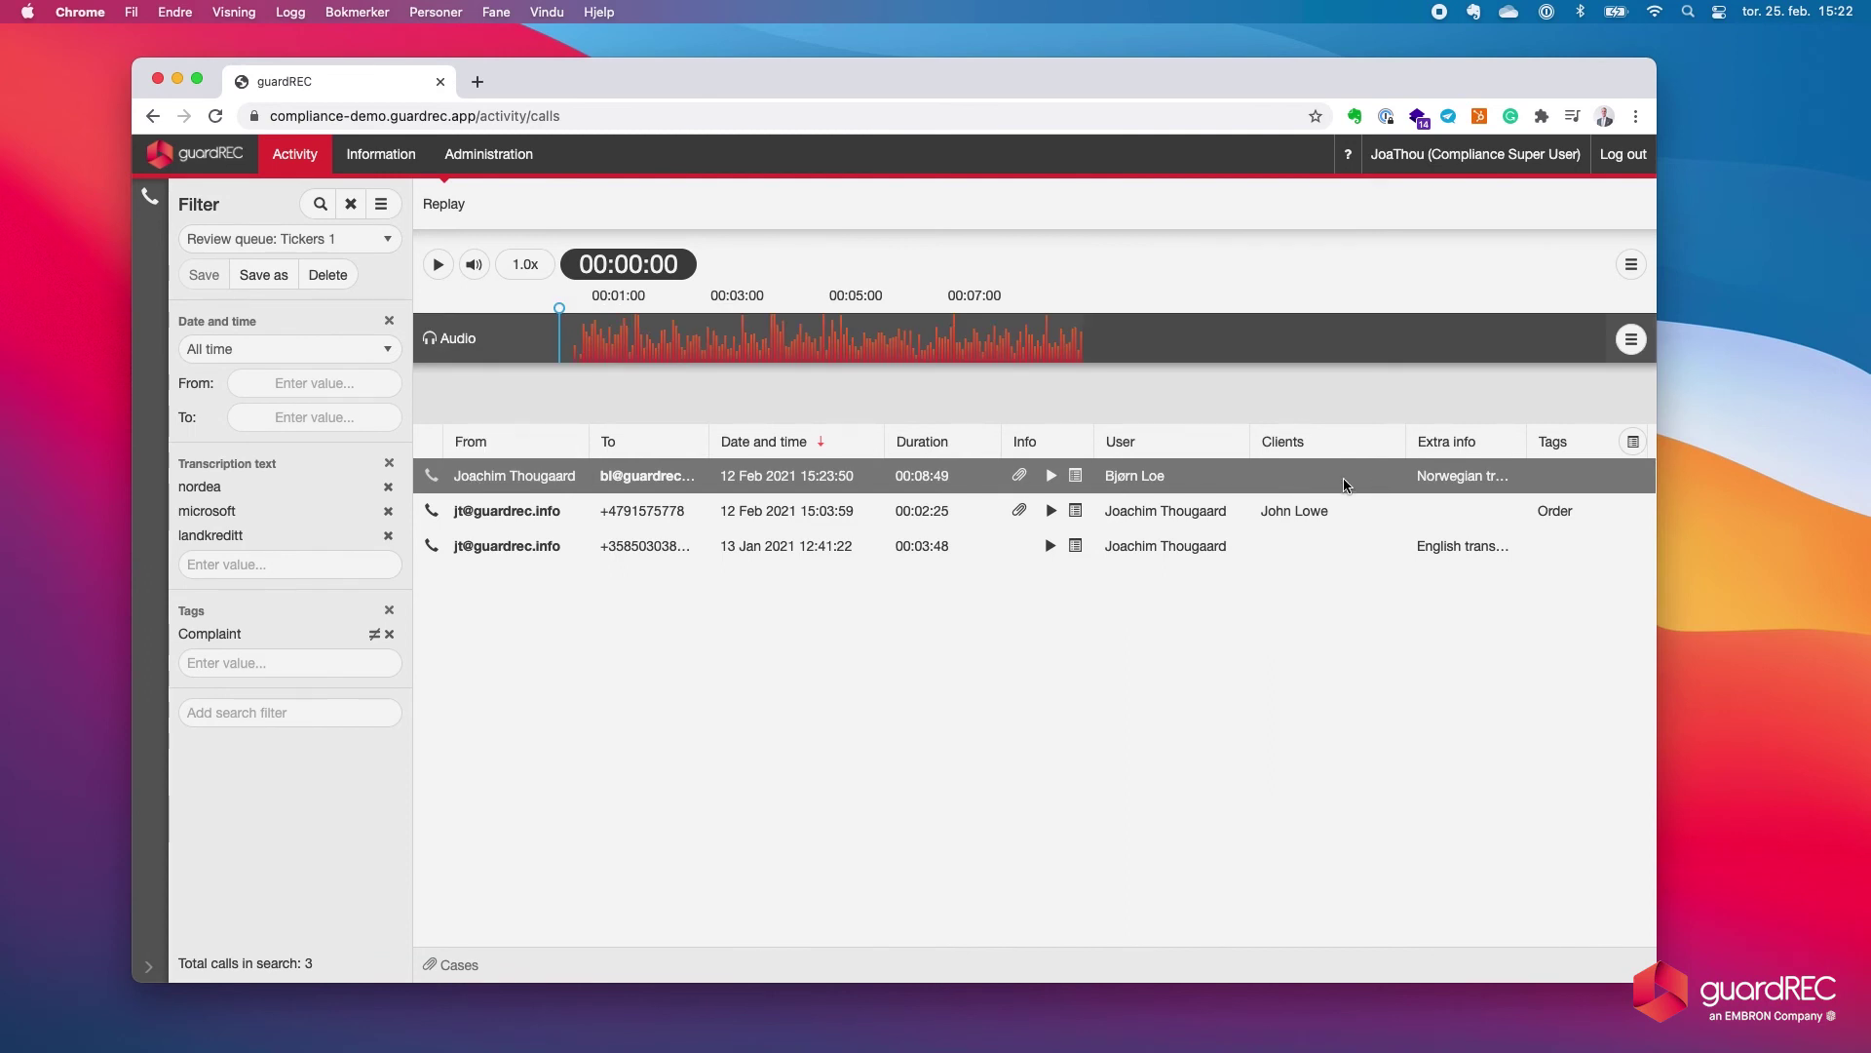
left_click(1632, 441)
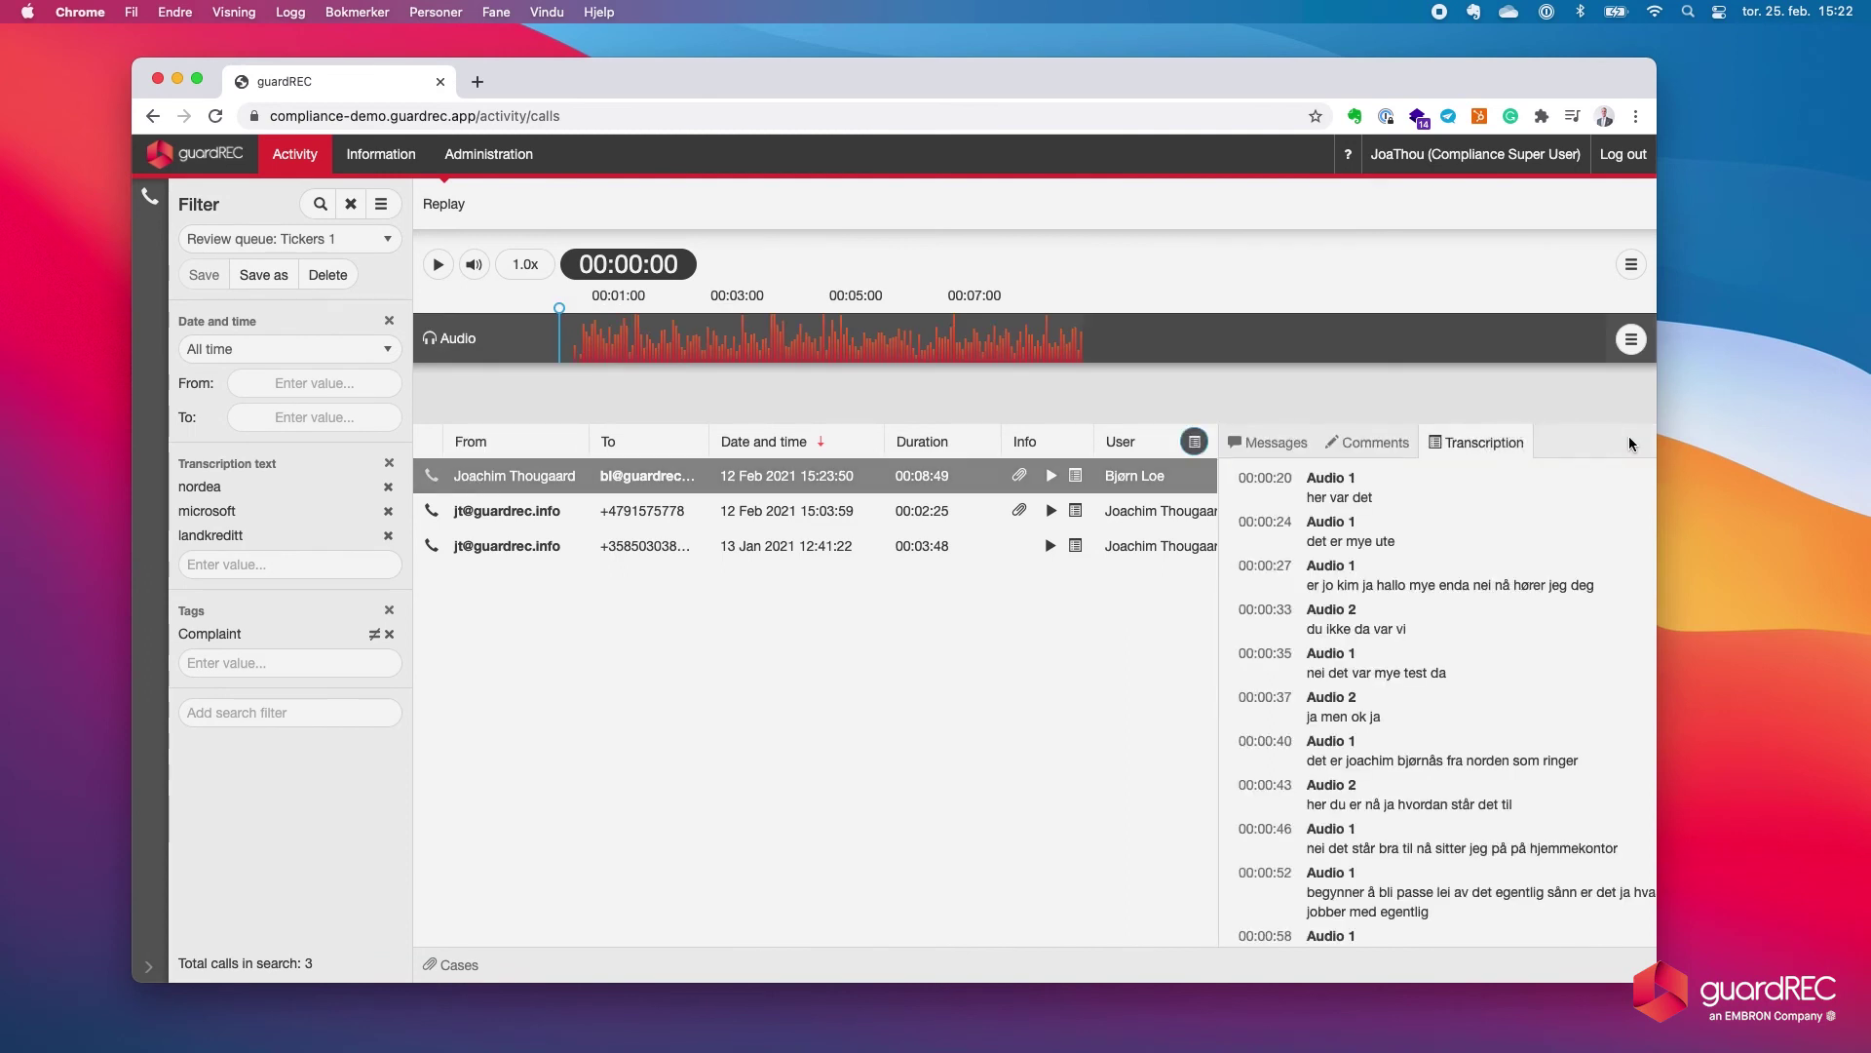
scroll(1462, 741, "down", 5)
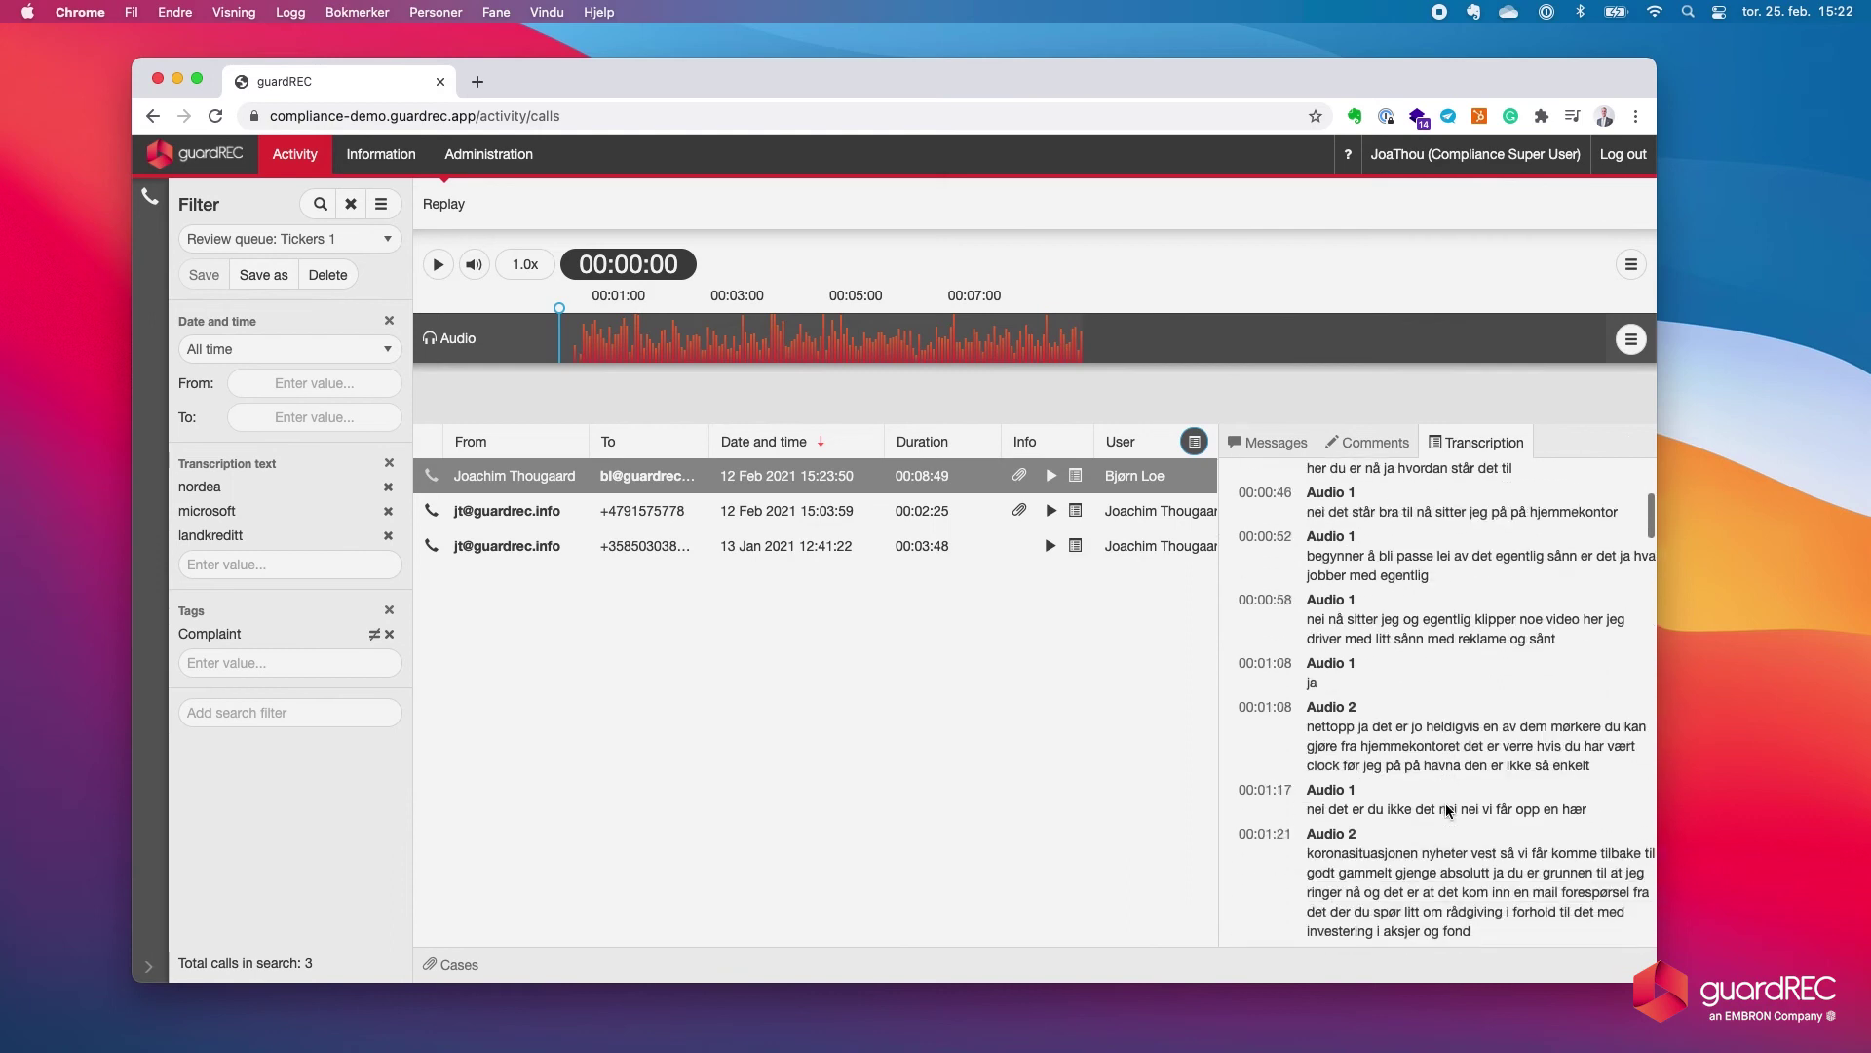
scroll(1446, 810, "down", 4)
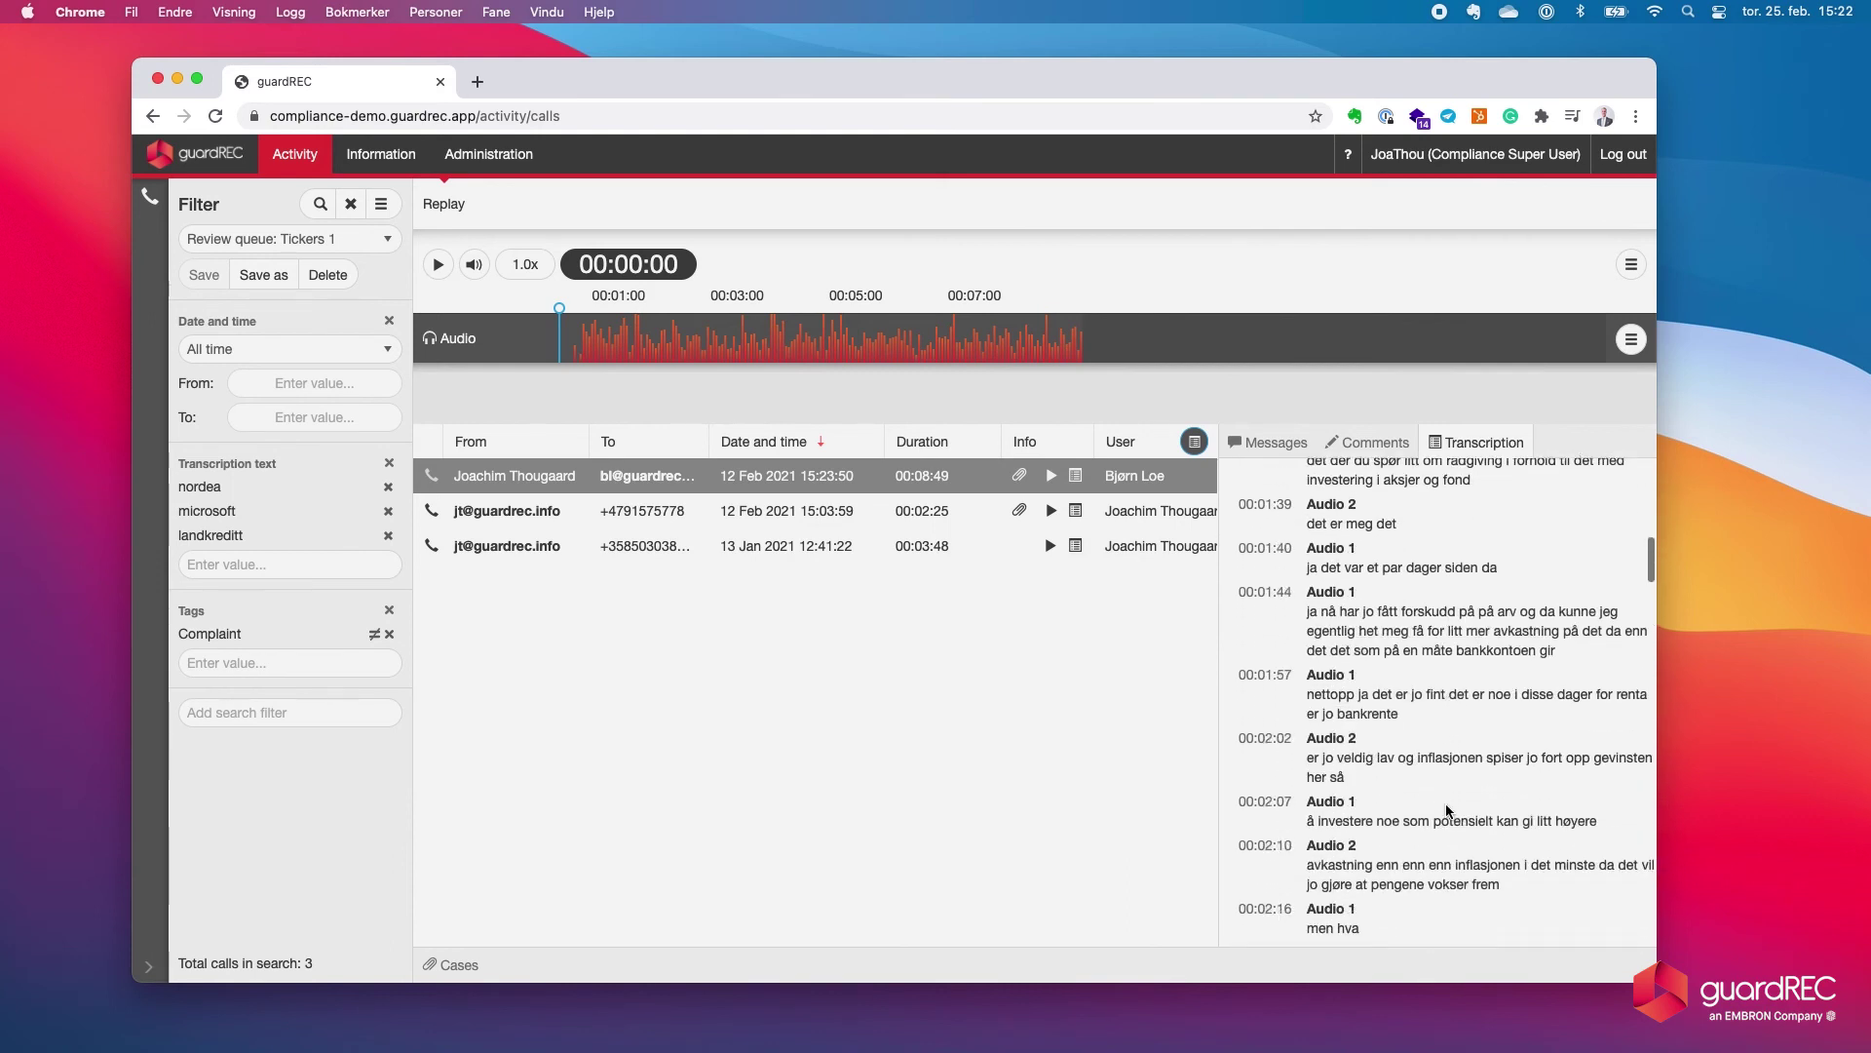
scroll(1446, 808, "down", 4)
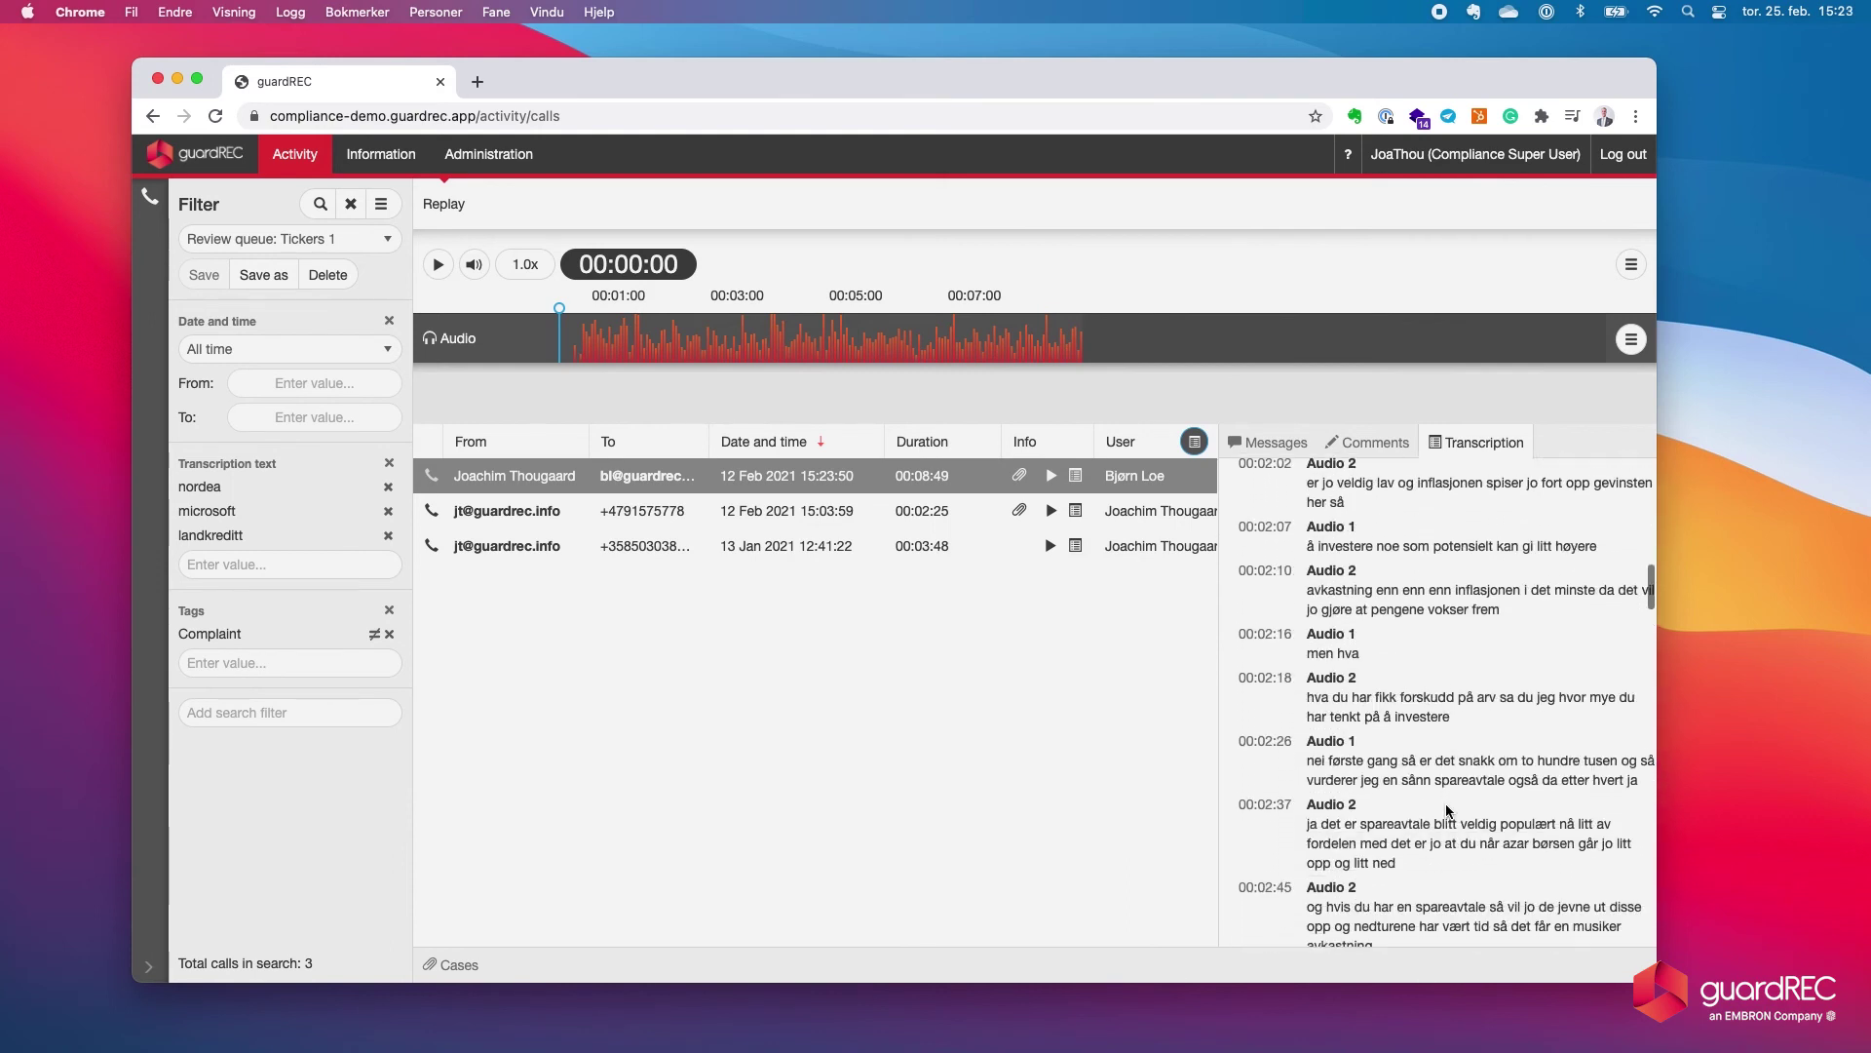
scroll(1447, 803, "up", 2)
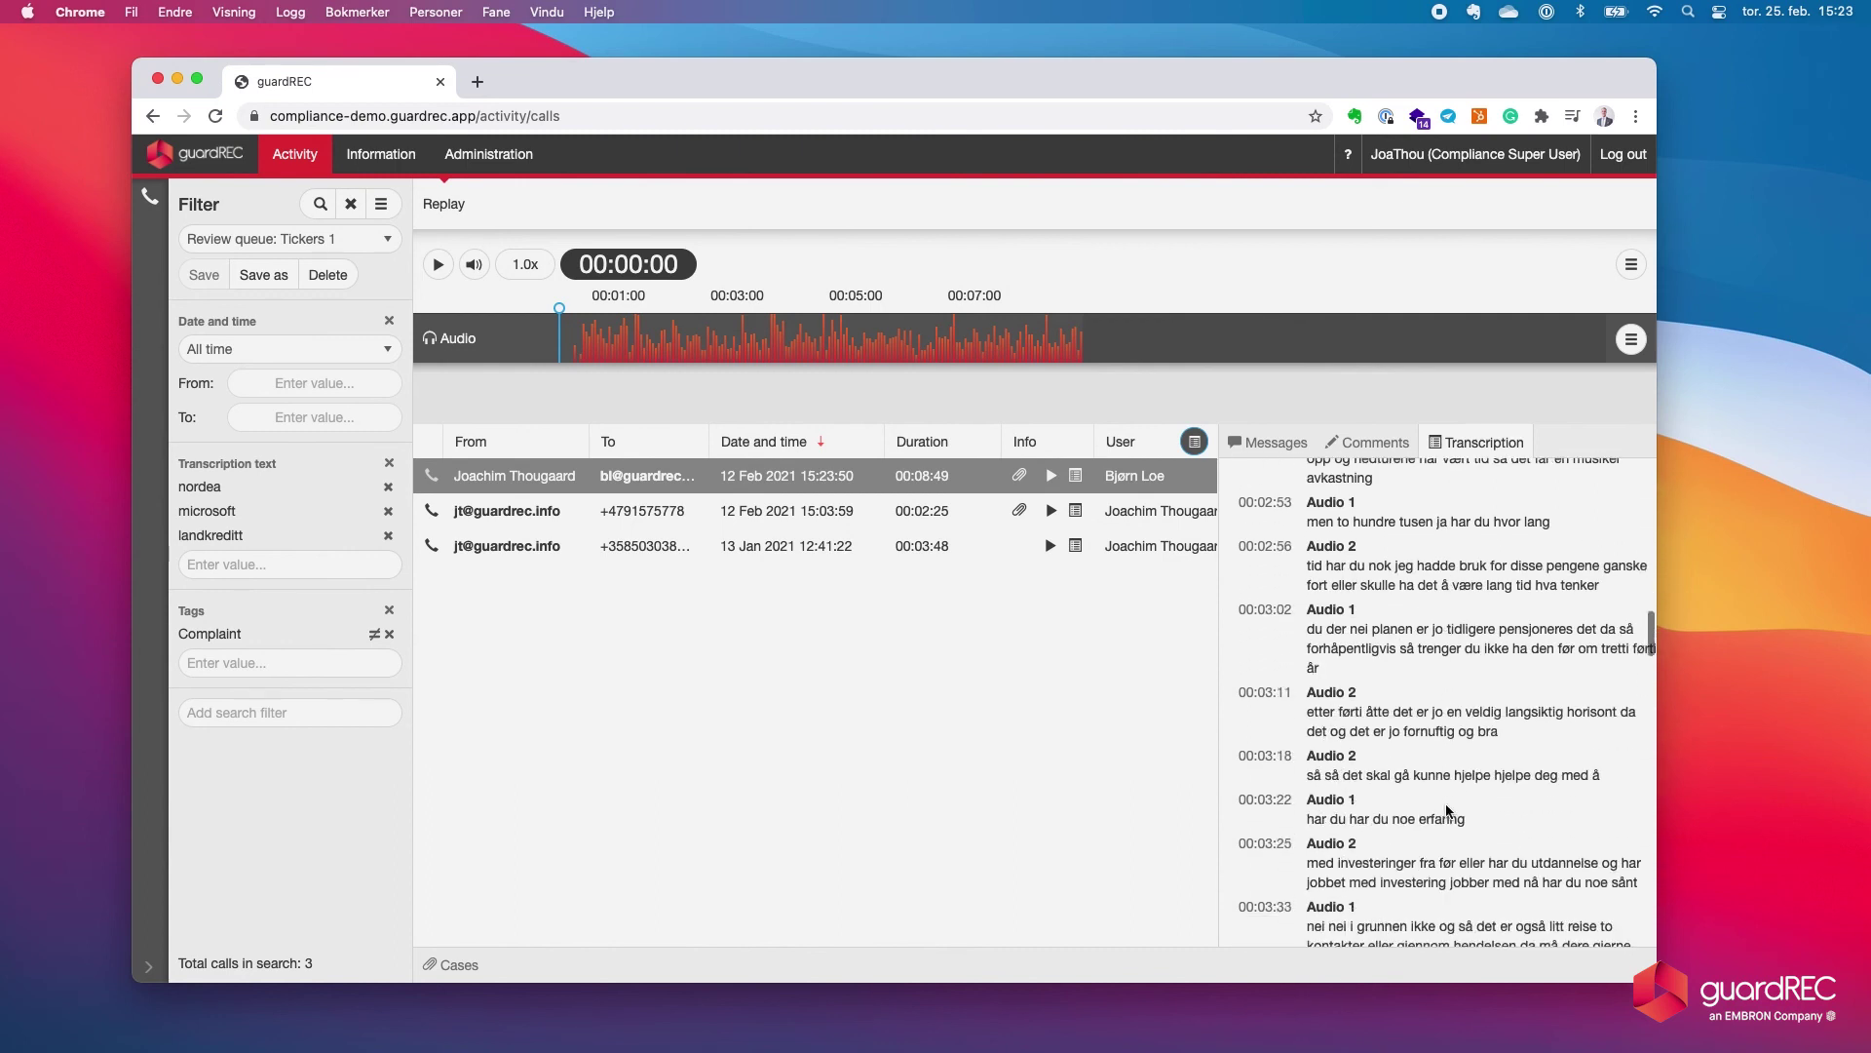
scroll(1446, 810, "up", 8)
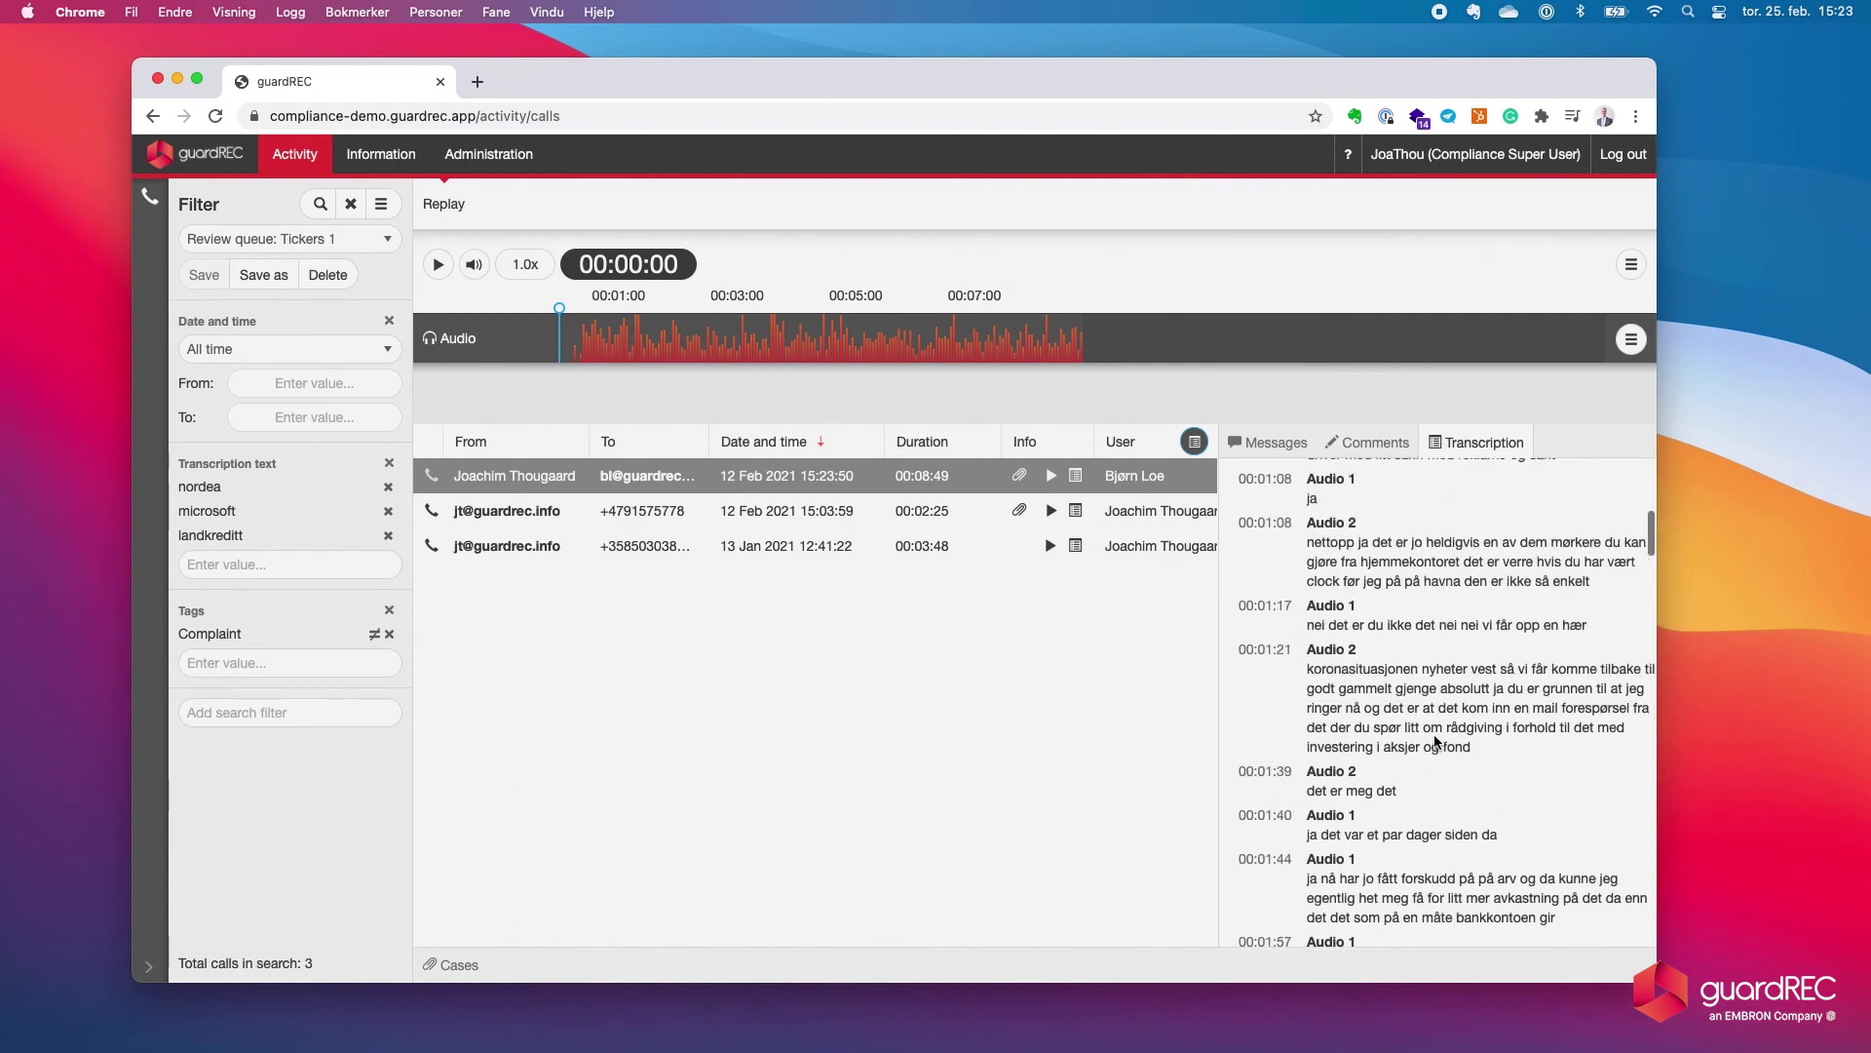
scroll(1435, 743, "down", 2)
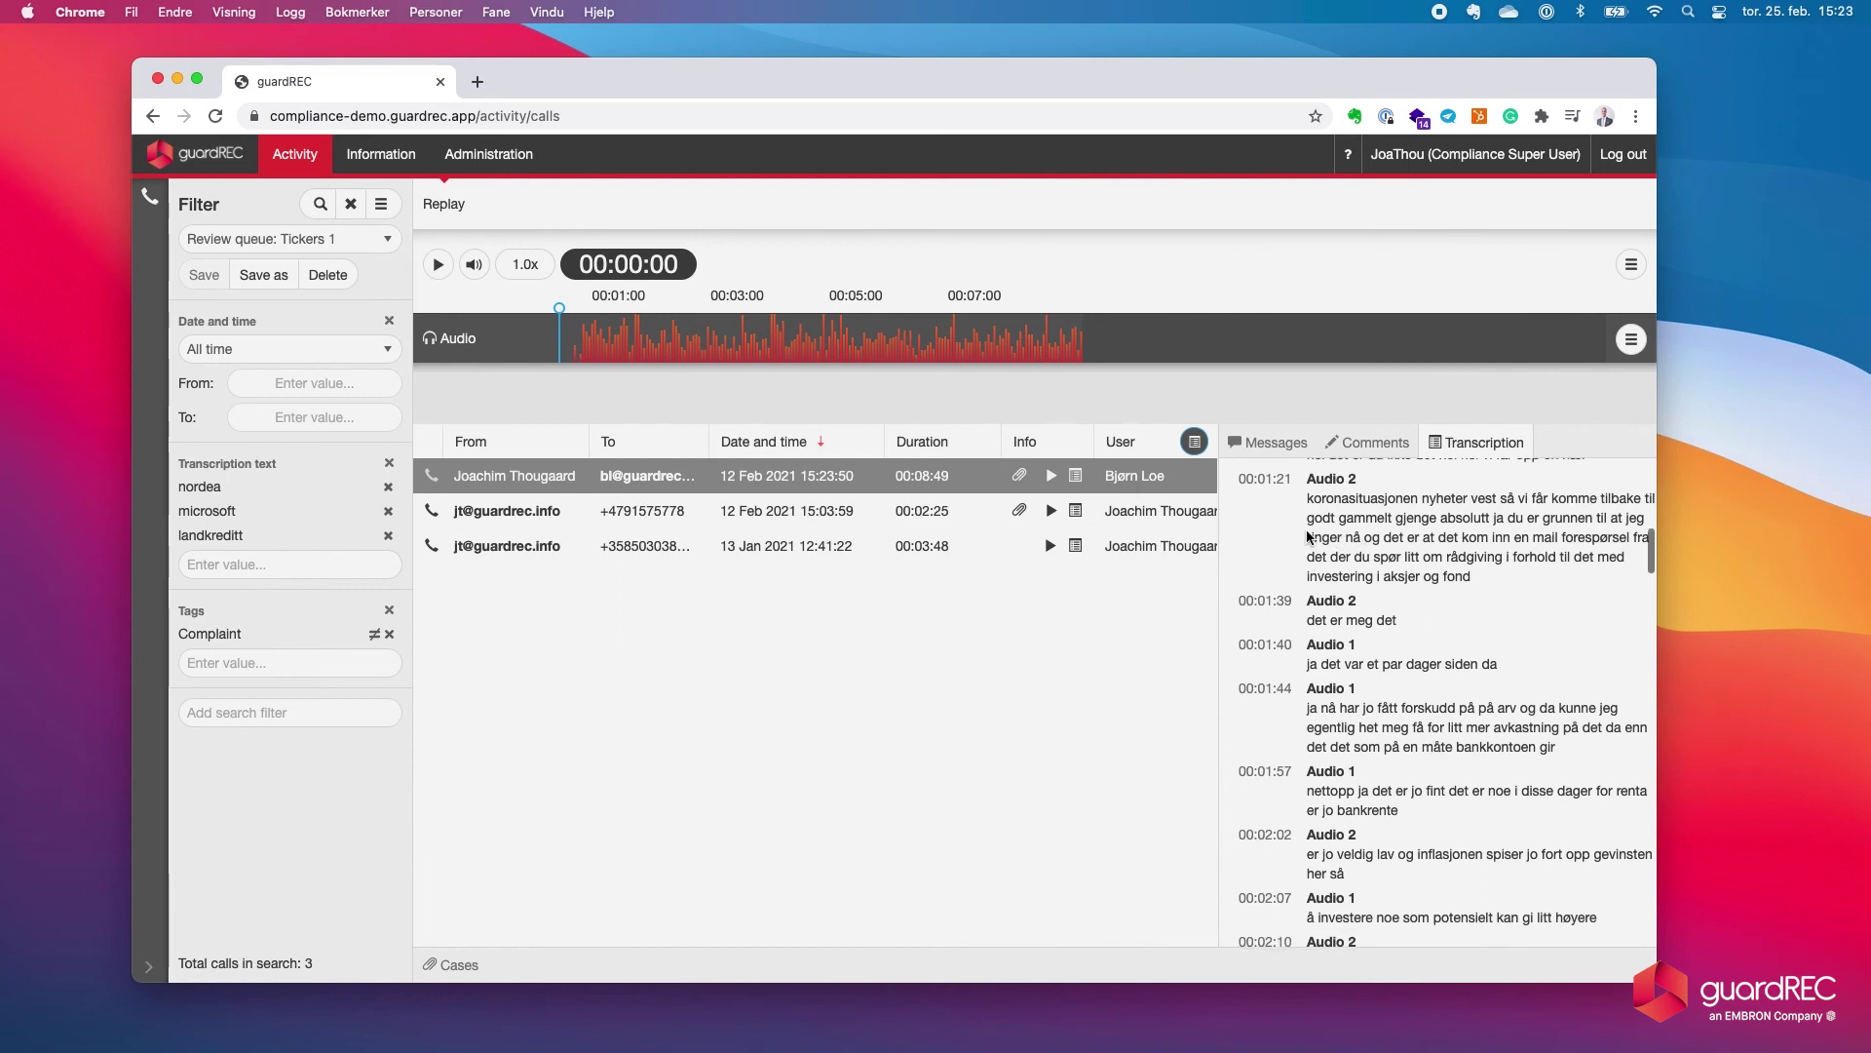
Play the recording from shortly after the 00:01:00 mark, follow the conversation in the transcription and pause at about 00:02:38
left_click(641, 336)
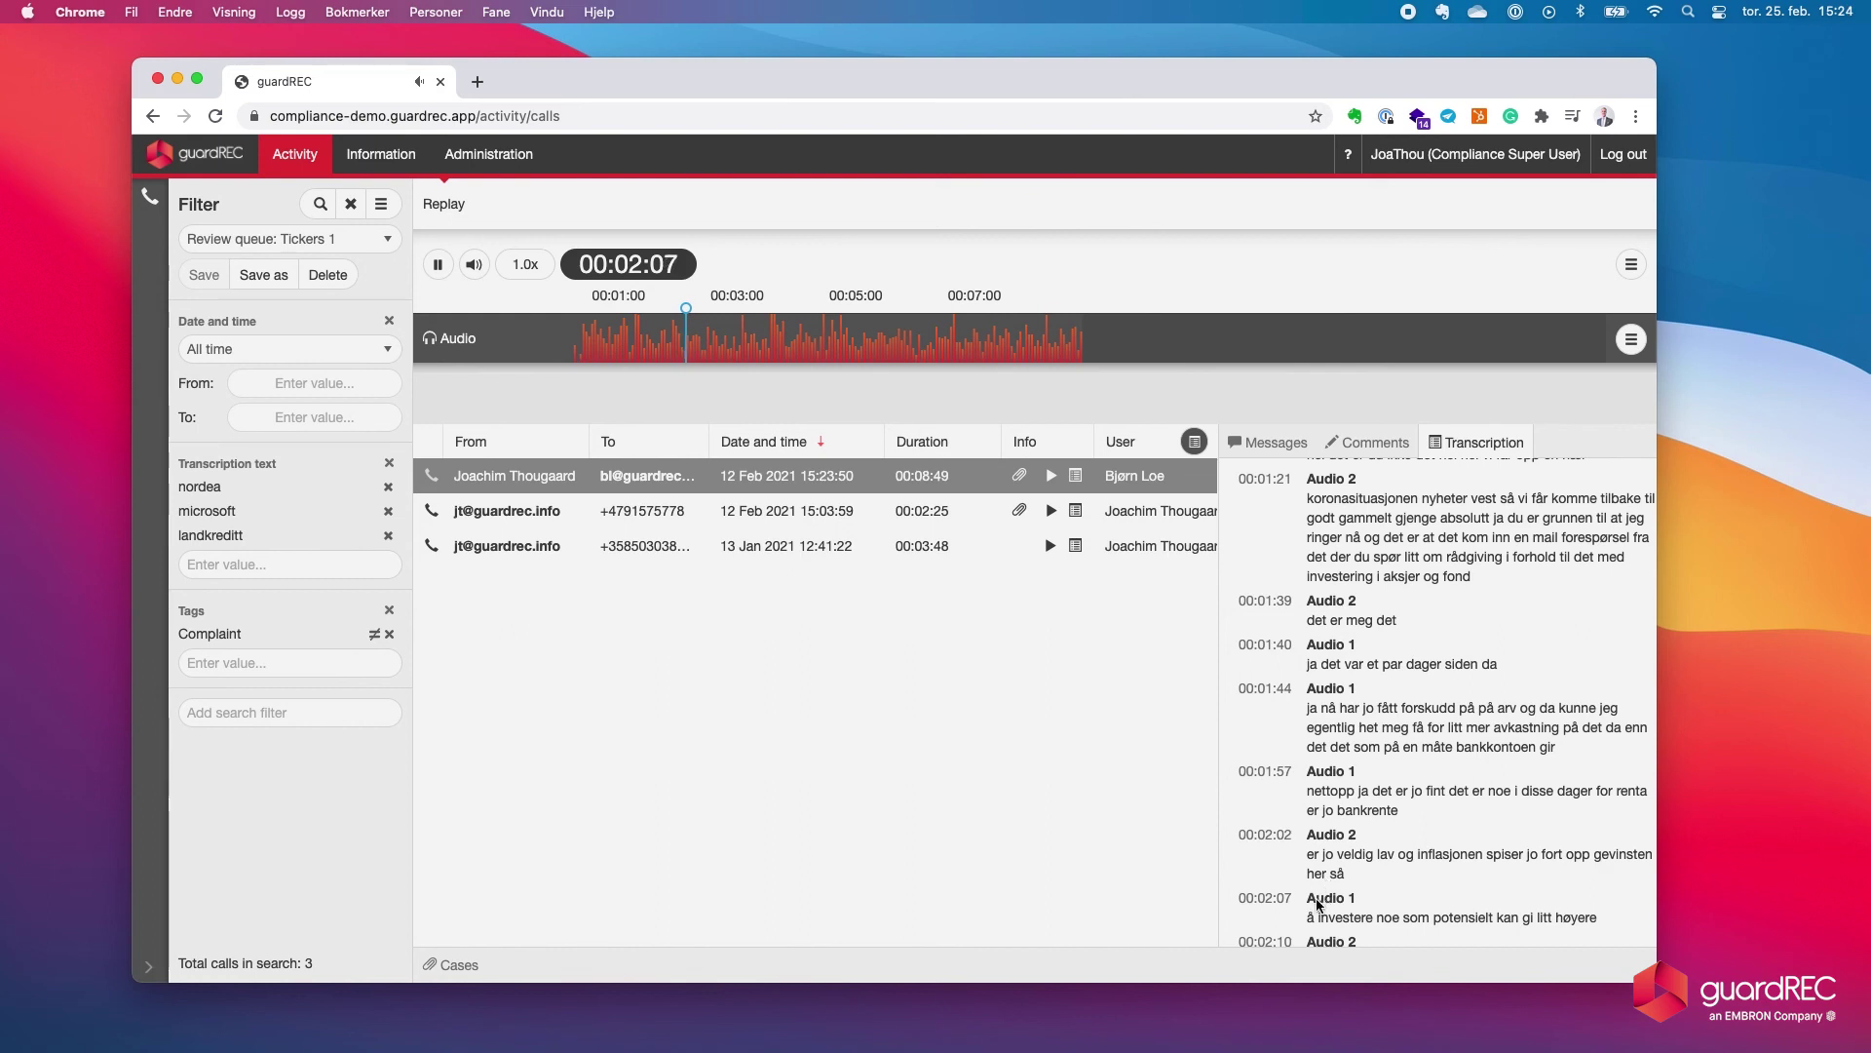
scroll(1316, 906, "down", 1)
scroll(1316, 906, "down", 3)
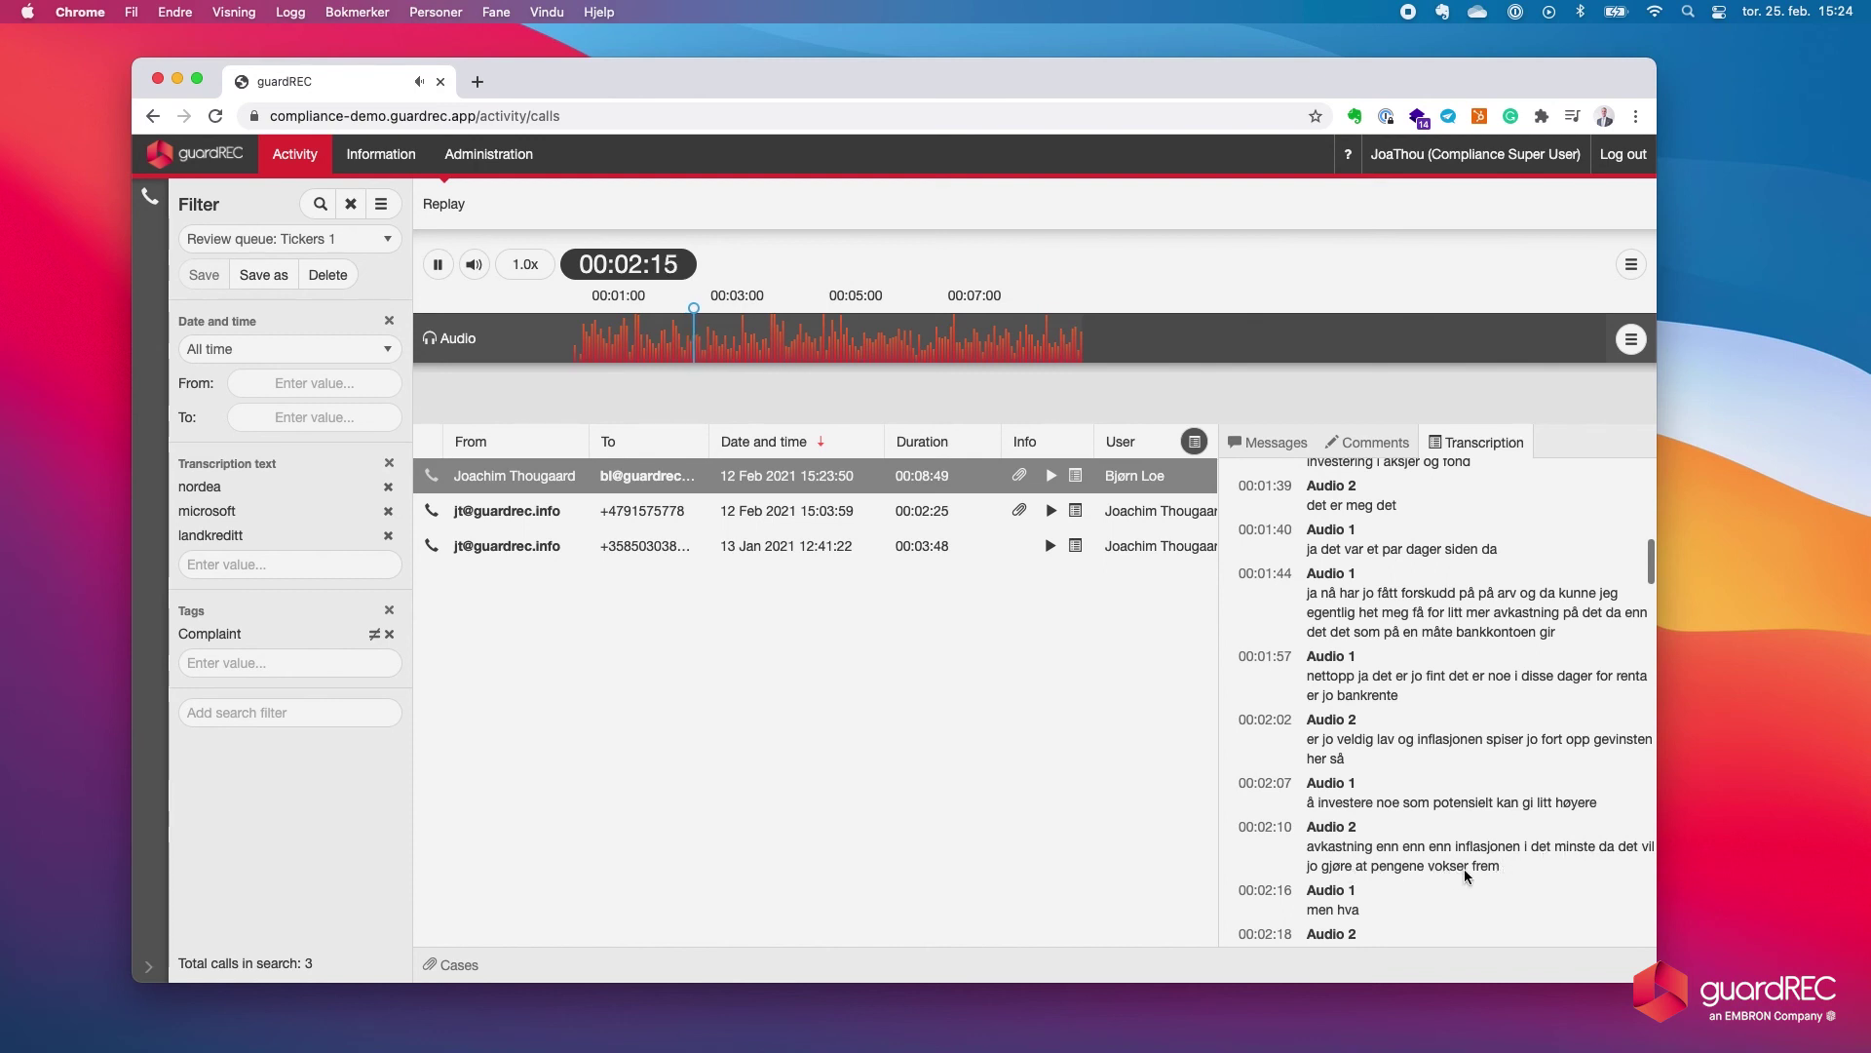
scroll(1464, 868, "down", 2)
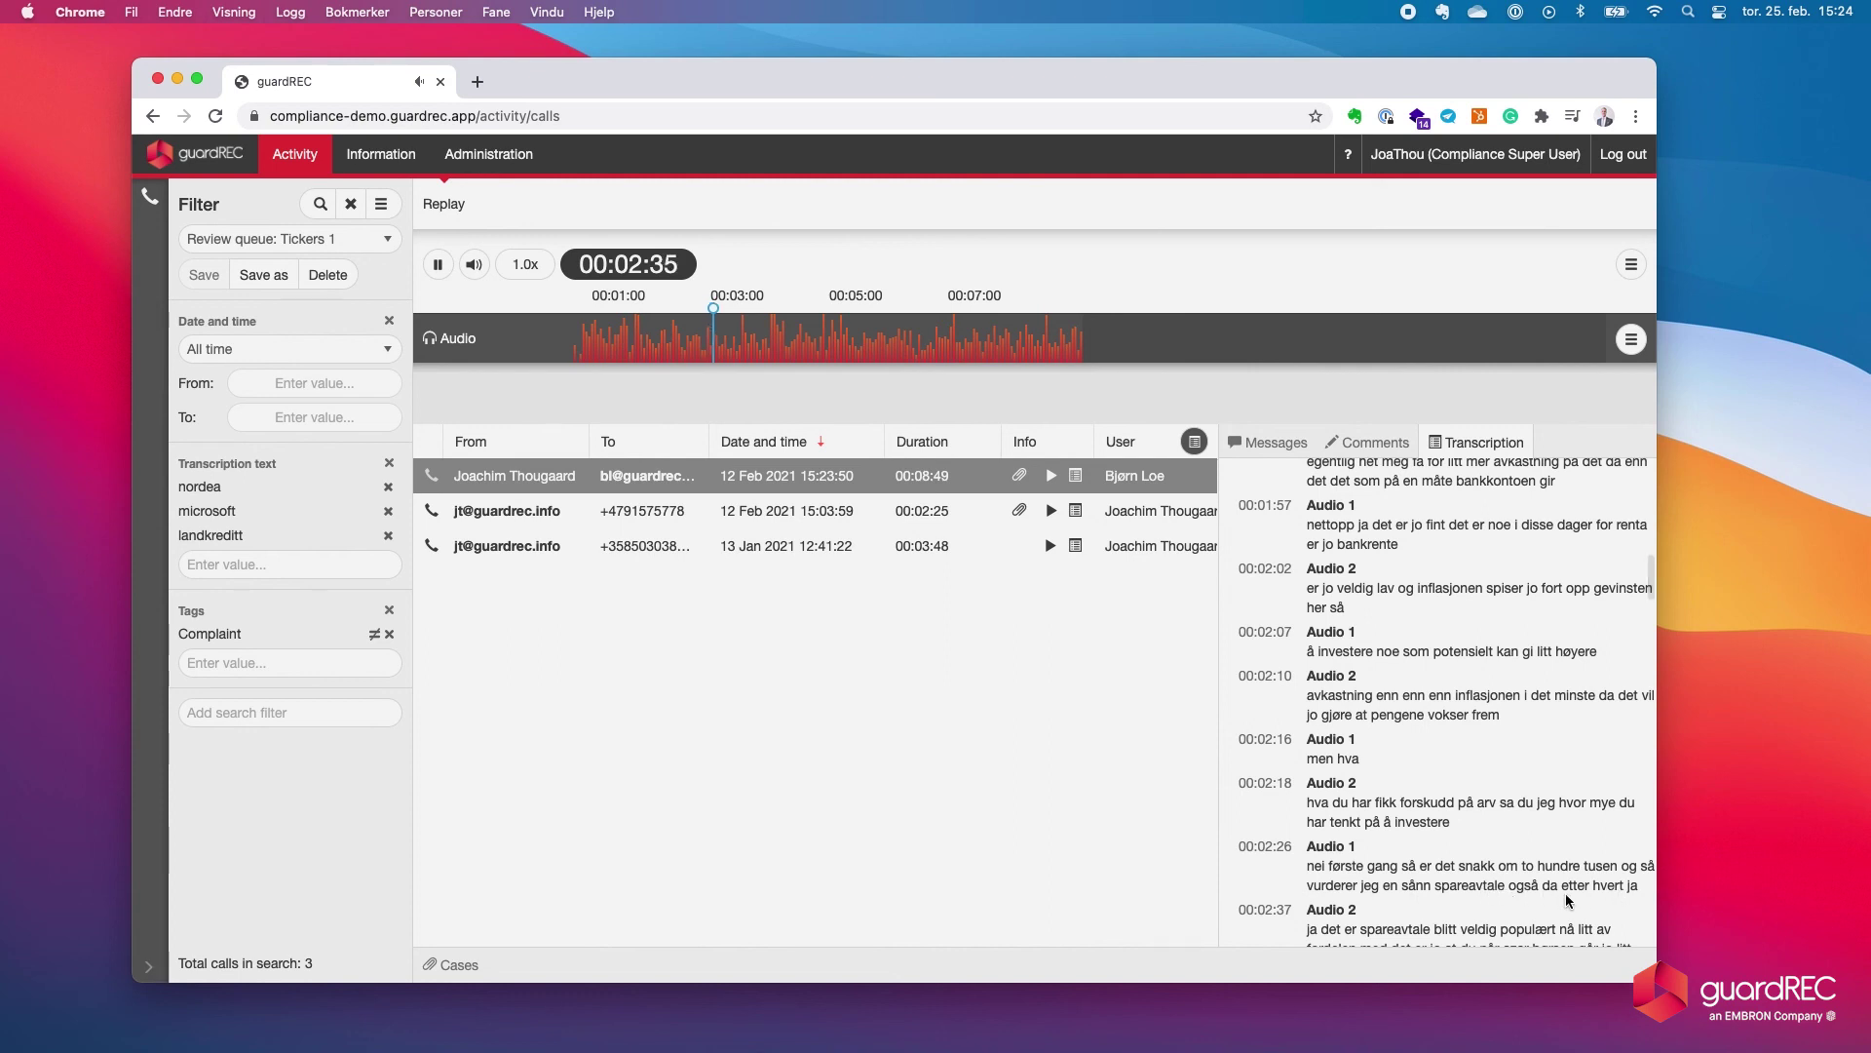
left_click(435, 265)
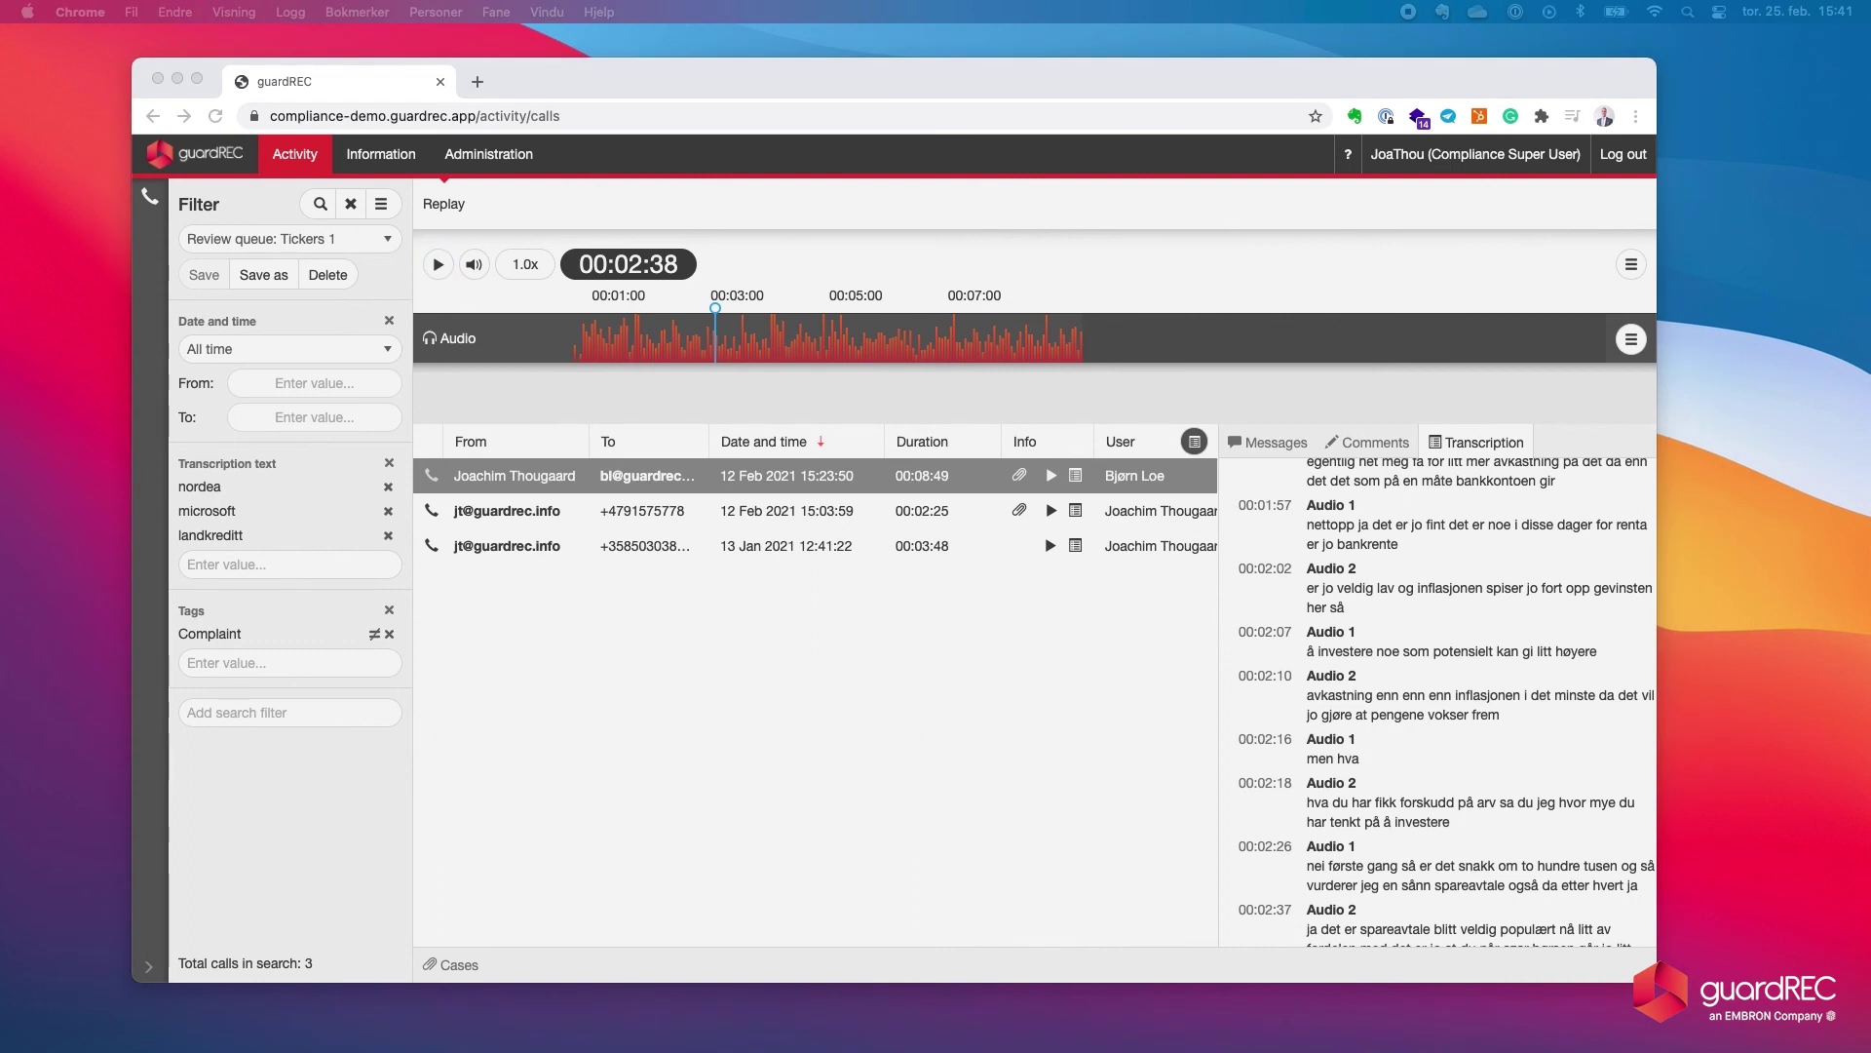